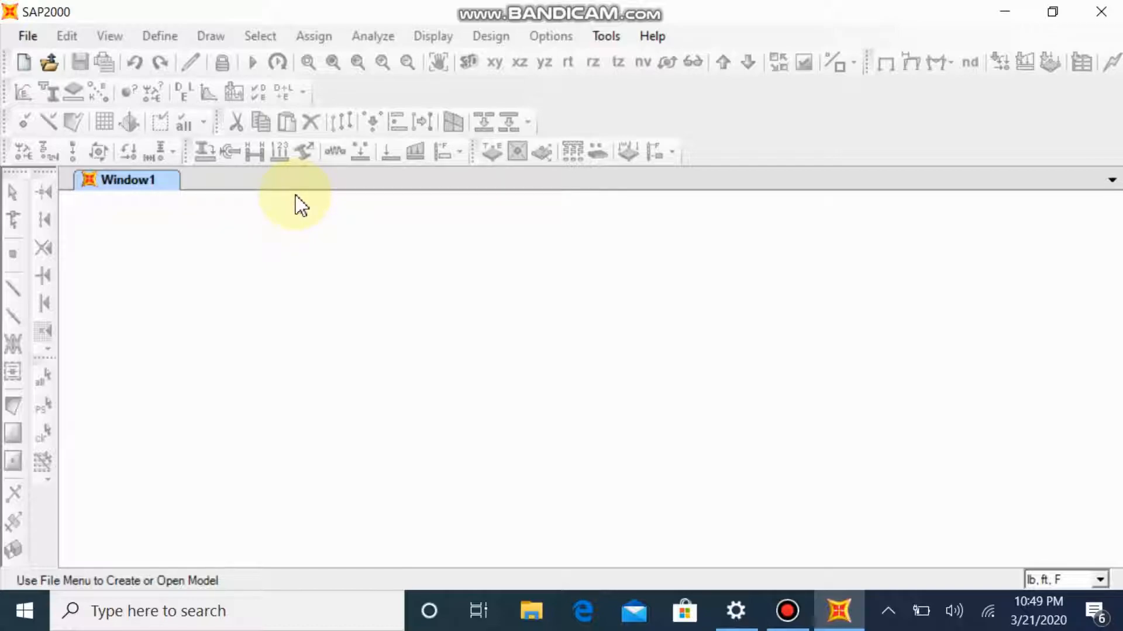
Step: Start a new model with the Staircases template and examine the parametric definition of Staircase Type 1
left_click(35, 37)
left_click(128, 29)
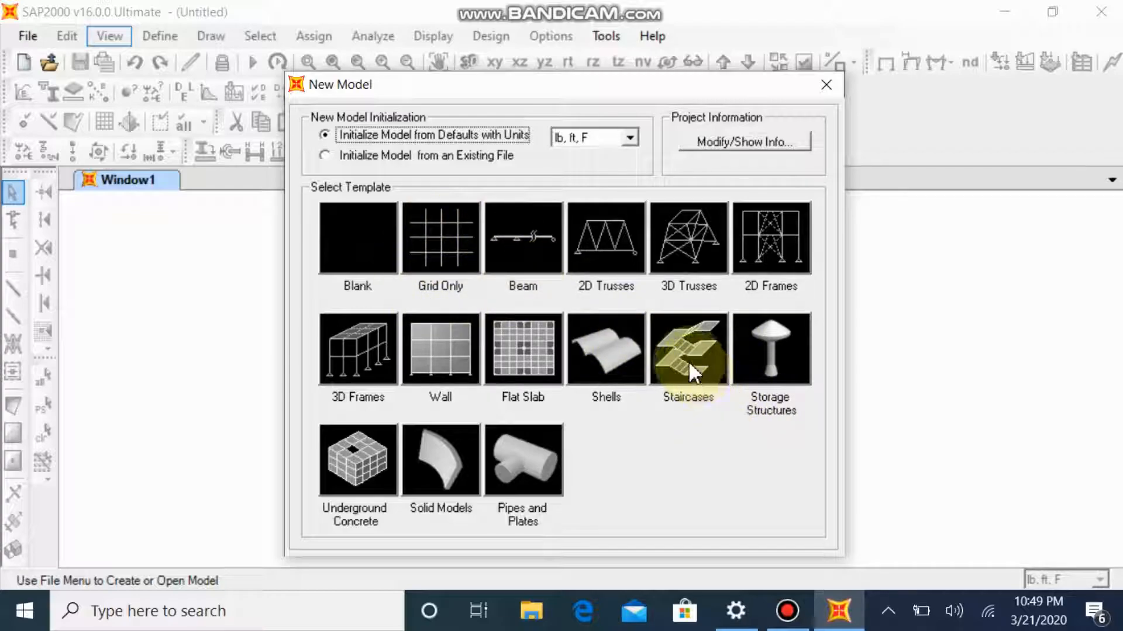
left_click(704, 358)
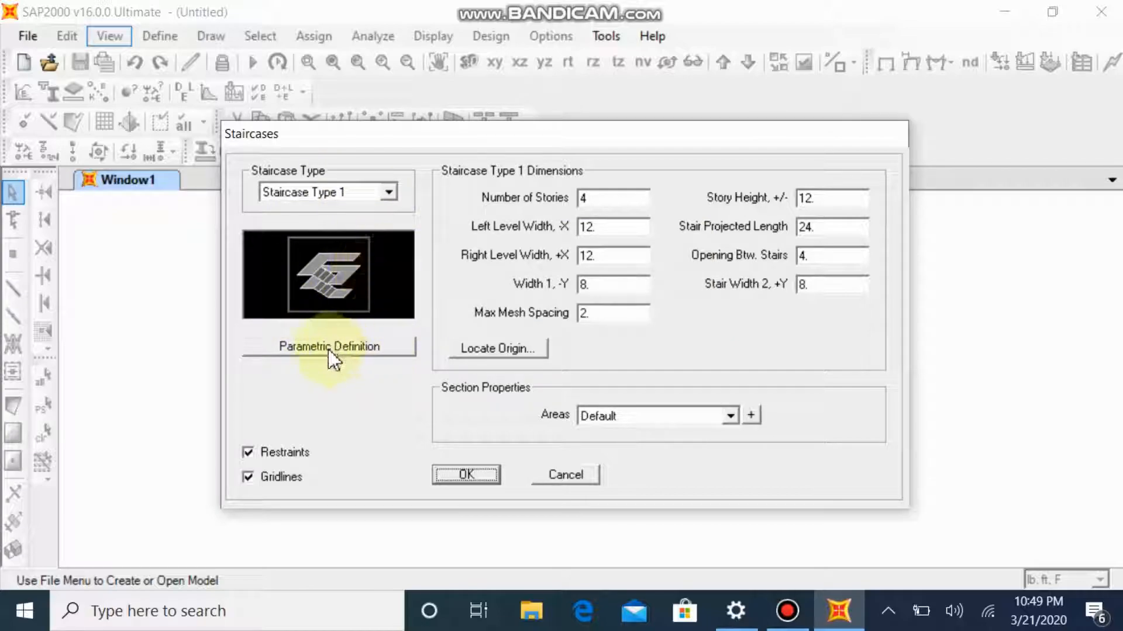
left_click(341, 358)
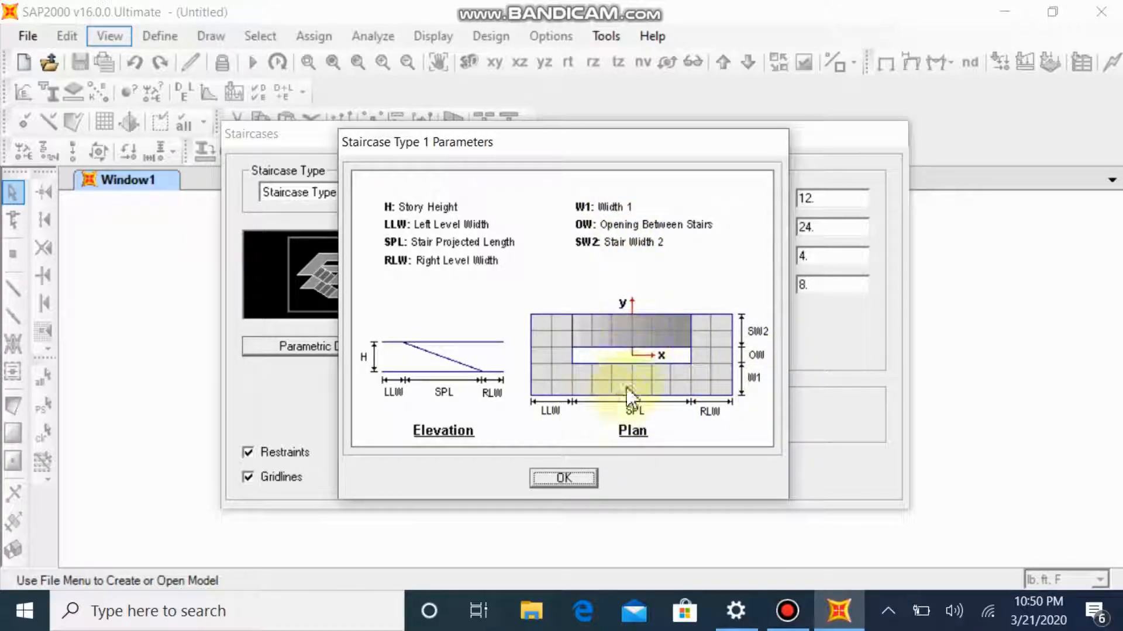
left_click_drag(570, 143, 348, 101)
left_click_drag(478, 101, 777, 72)
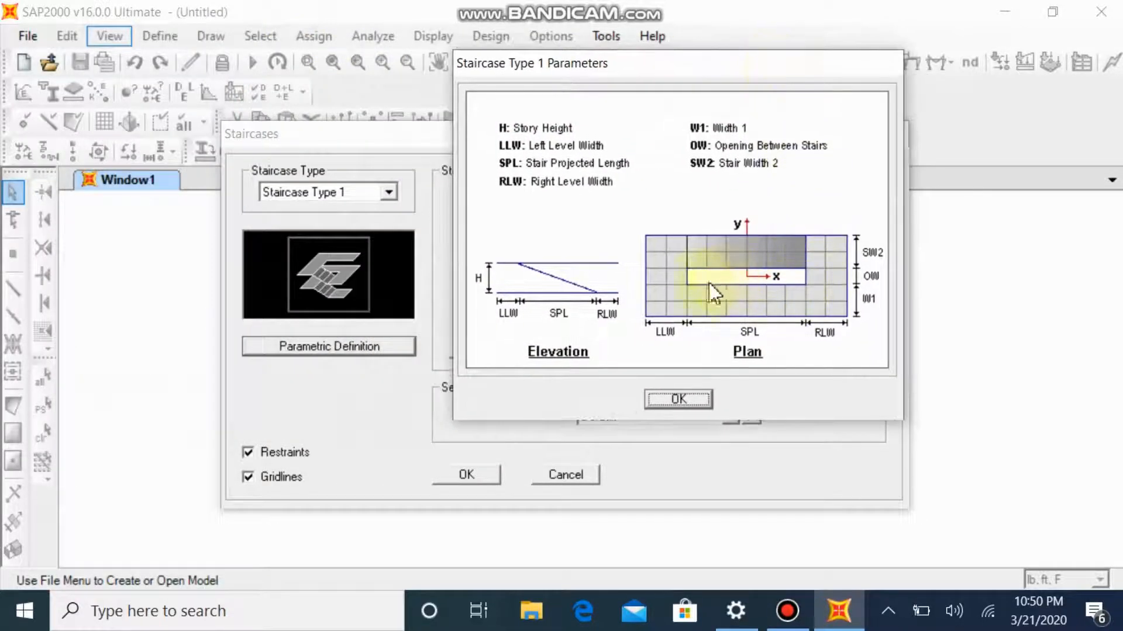
left_click(680, 401)
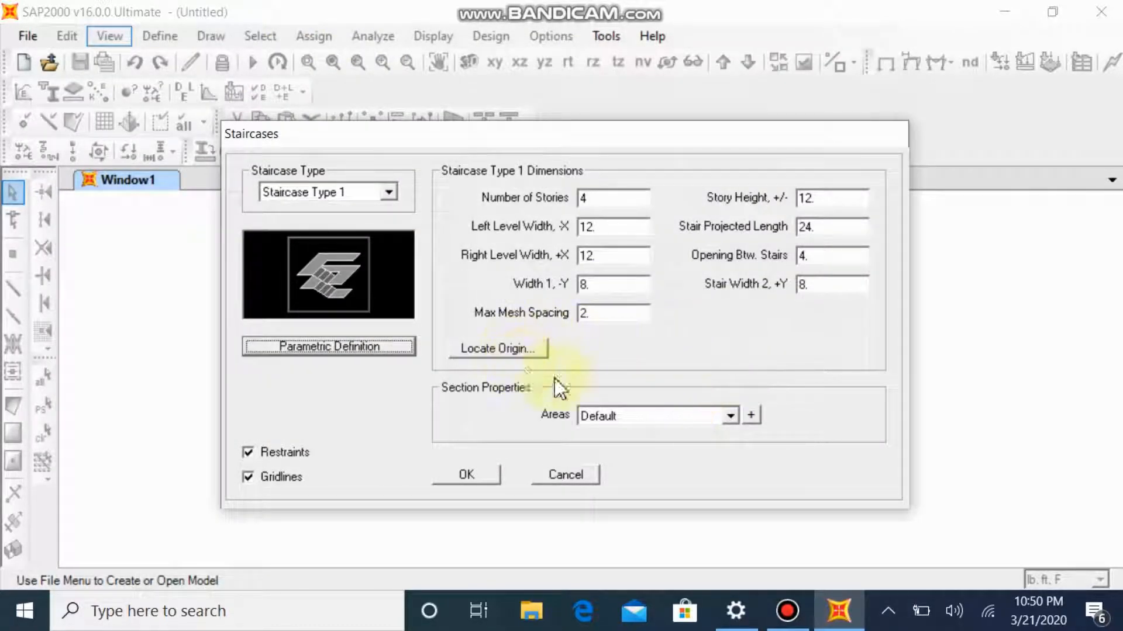
Step: Inspect the data for a new shell area section and its concrete shell design parameters without adding the section
left_click(750, 415)
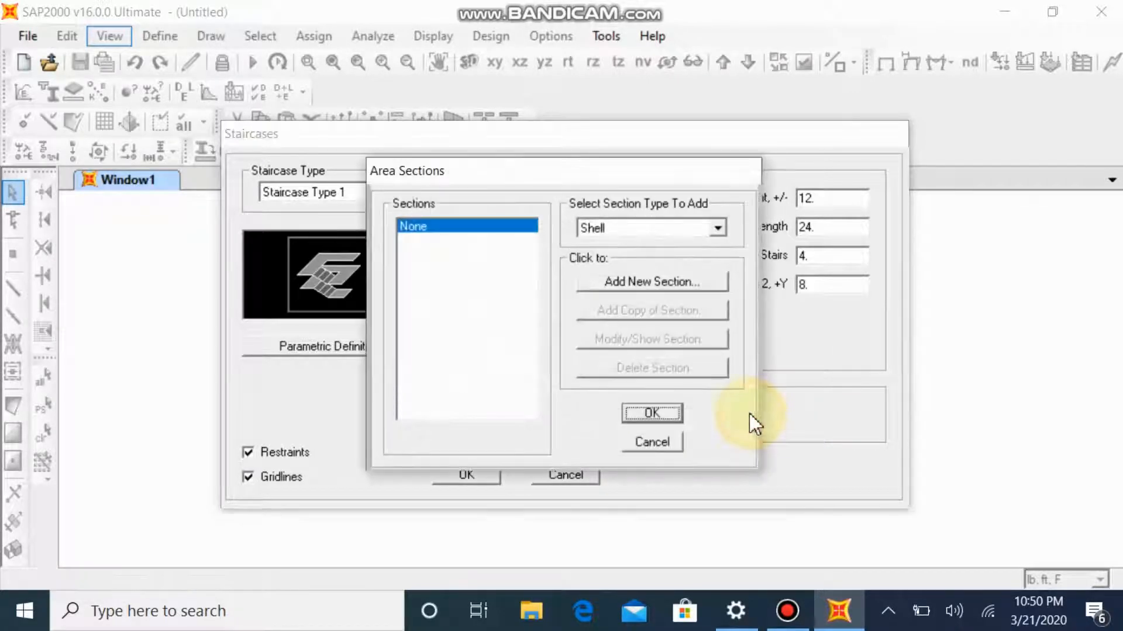
left_click(653, 284)
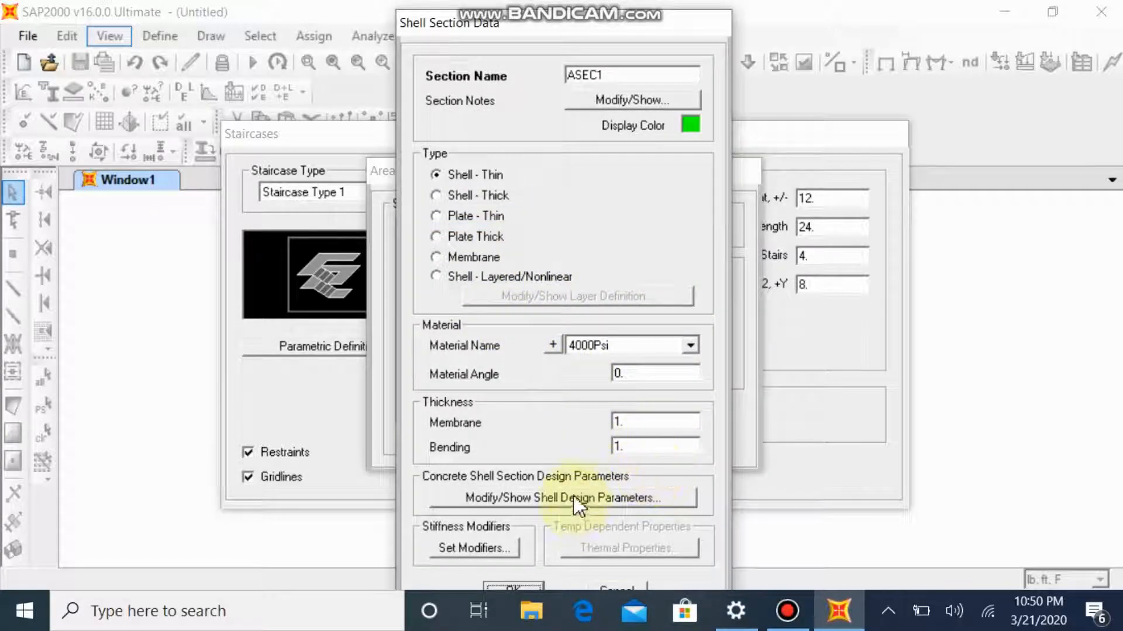
left_click(579, 502)
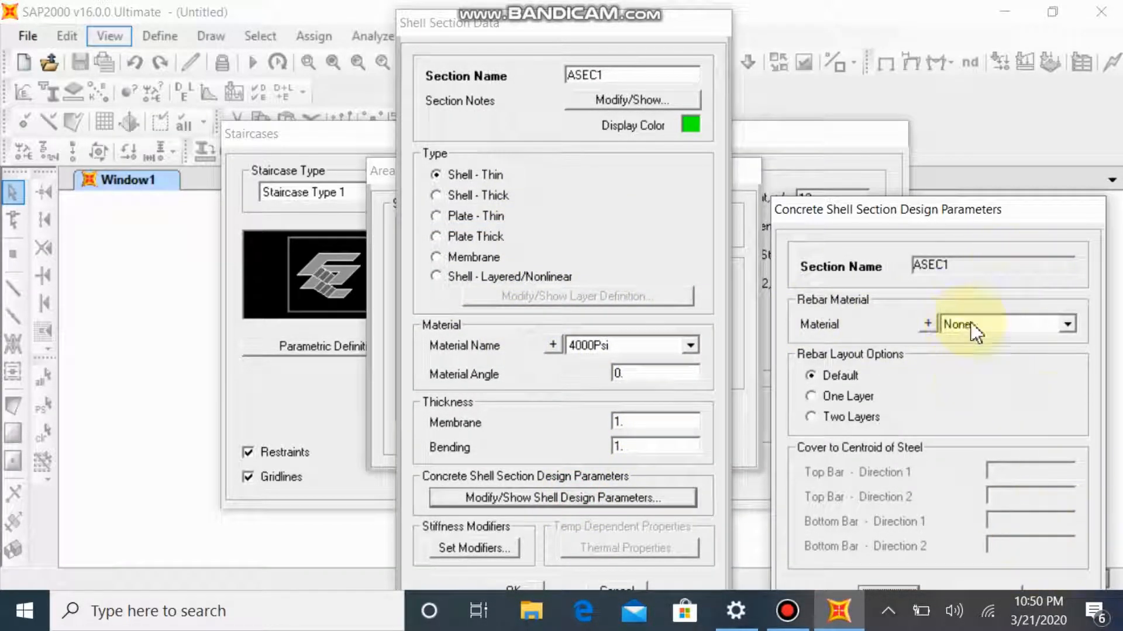
left_click(964, 480)
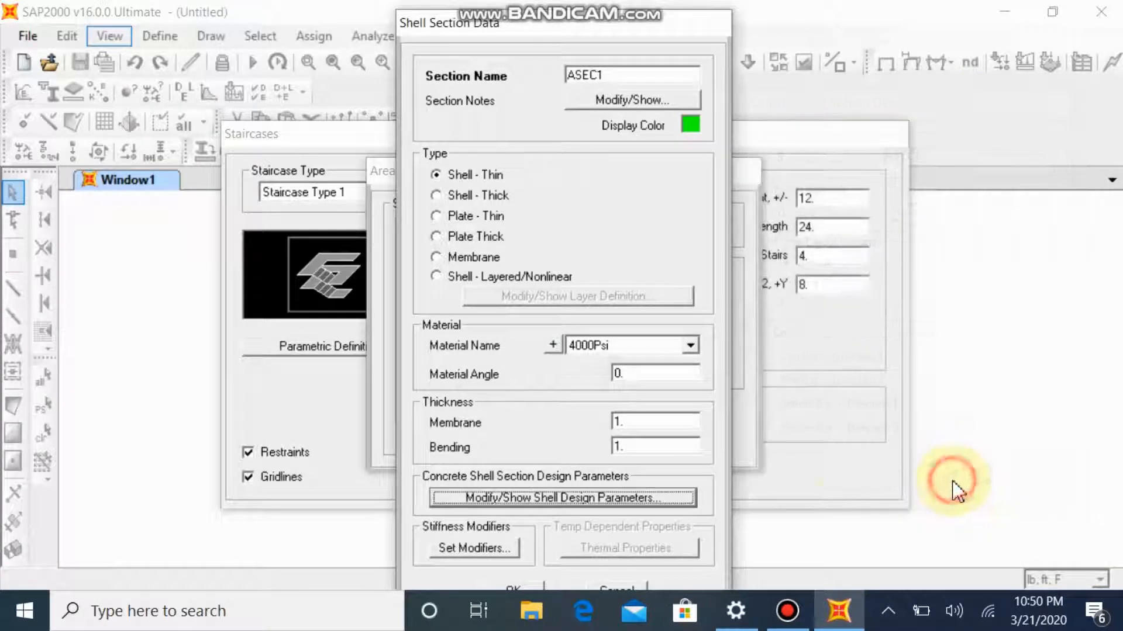
left_click(629, 584)
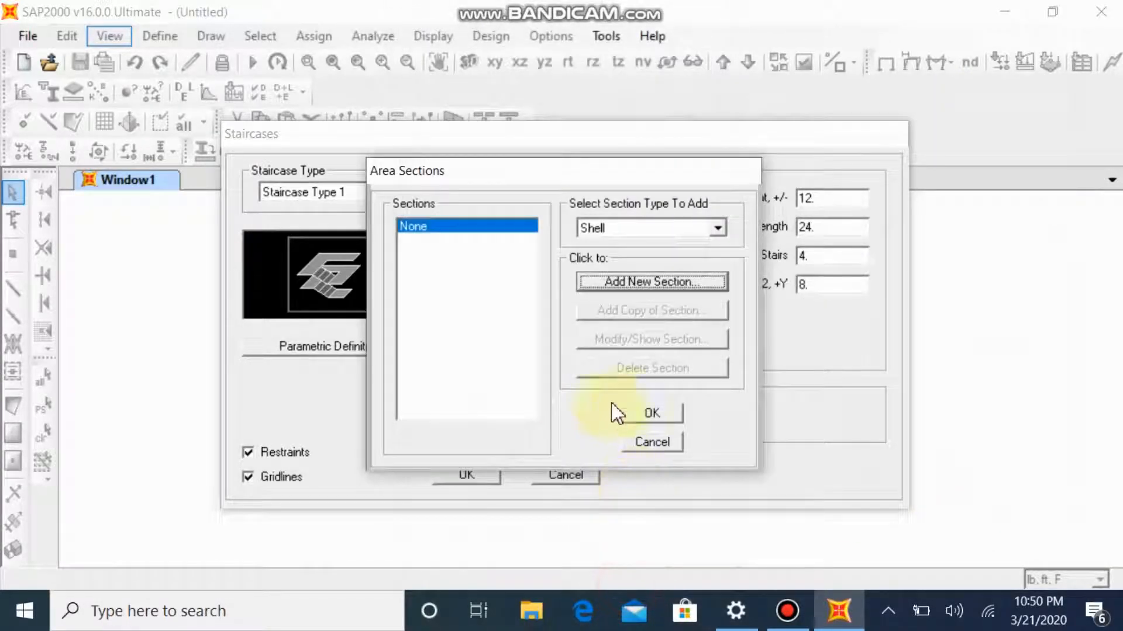
left_click(654, 441)
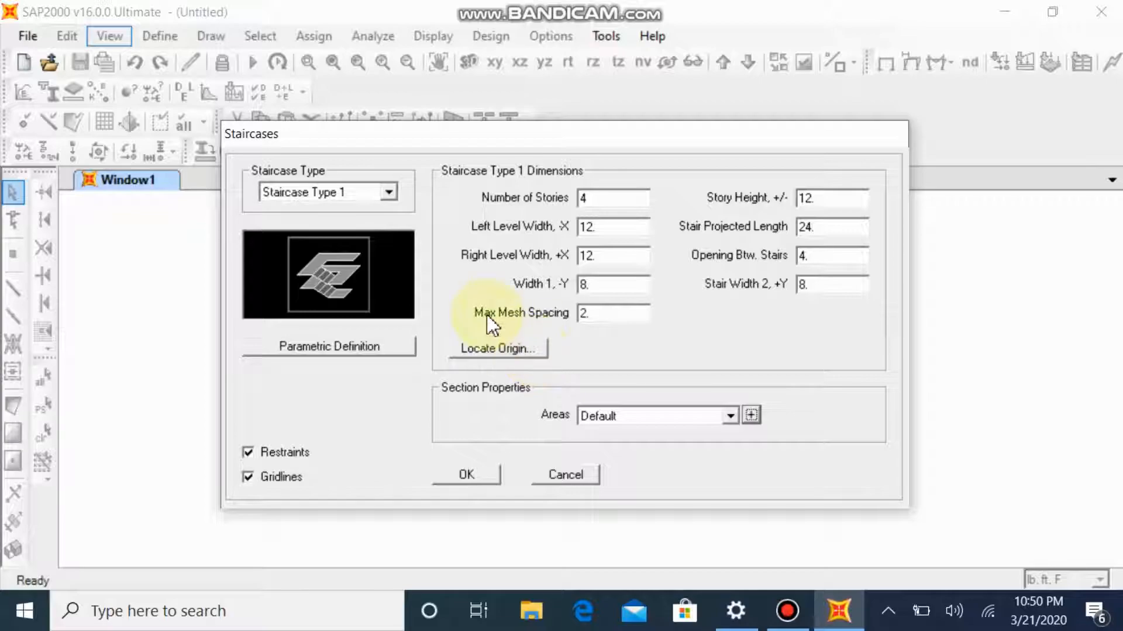
Step: Switch the staircase type to Staircase Type 2 and examine its parametric definition alongside the dimension fields
left_click(377, 192)
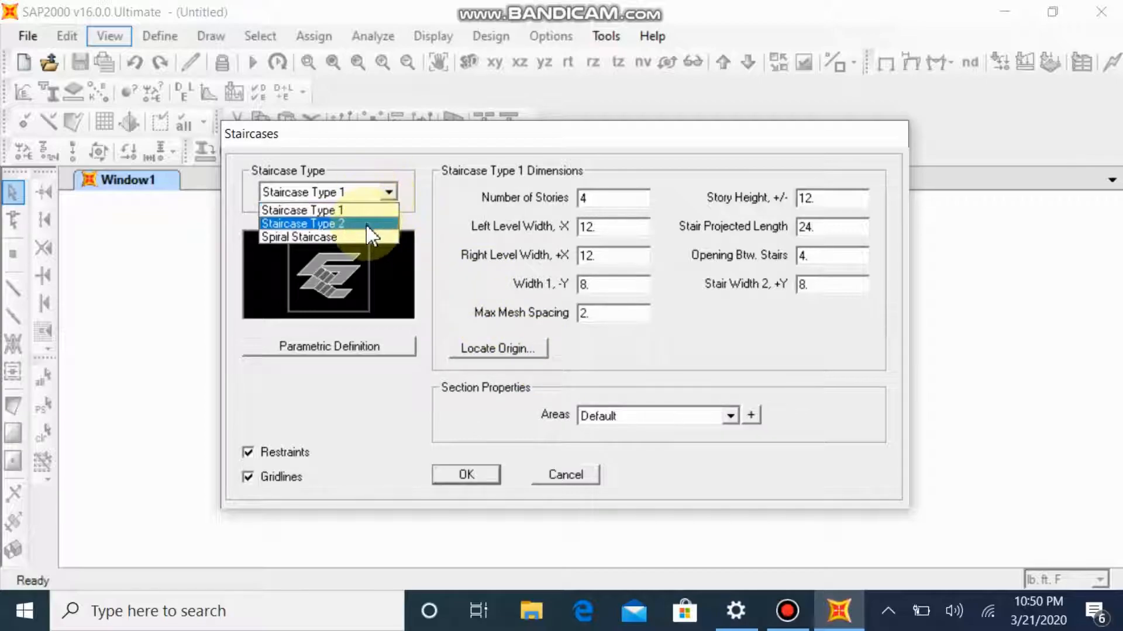
left_click(377, 223)
left_click(319, 345)
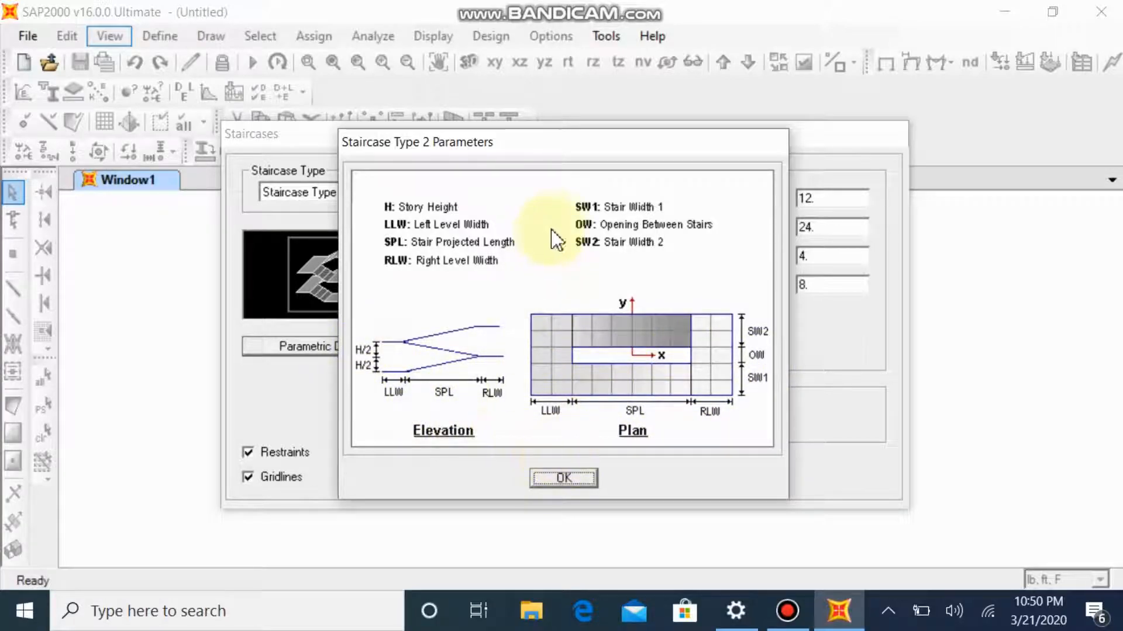
left_click_drag(600, 153, 228, 123)
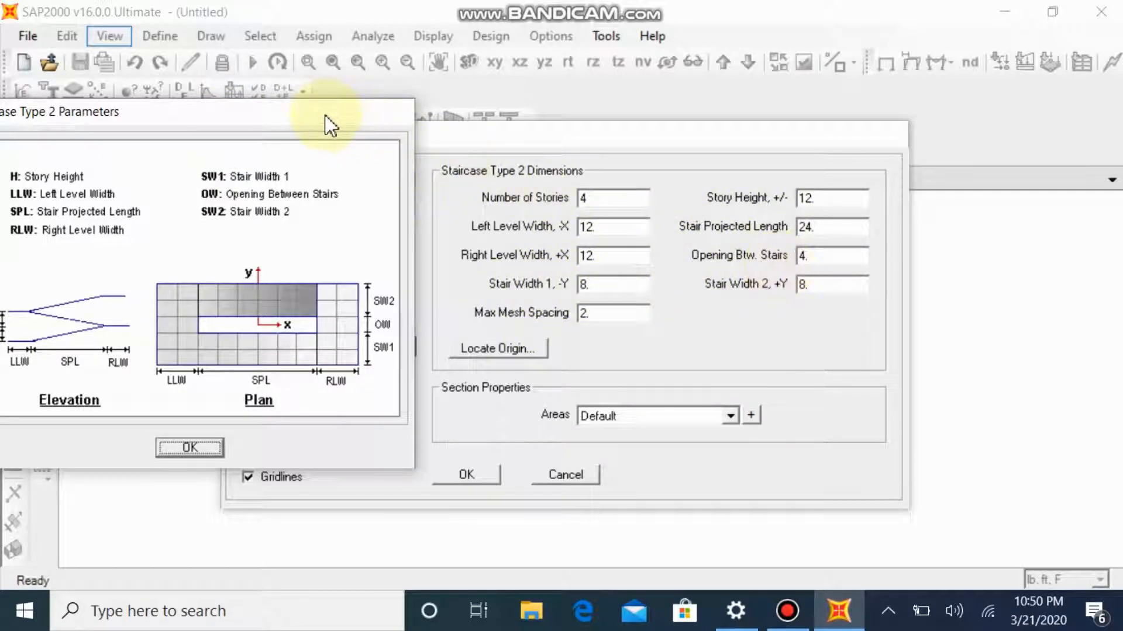
left_click(536, 154)
left_click(338, 125)
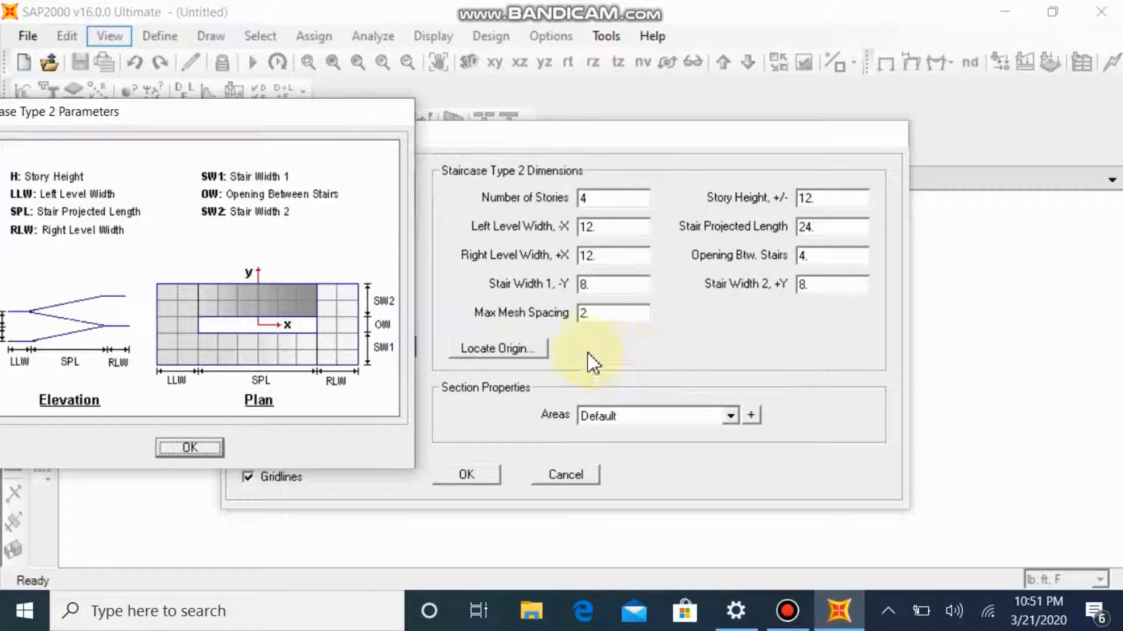
left_click_drag(283, 115, 842, 106)
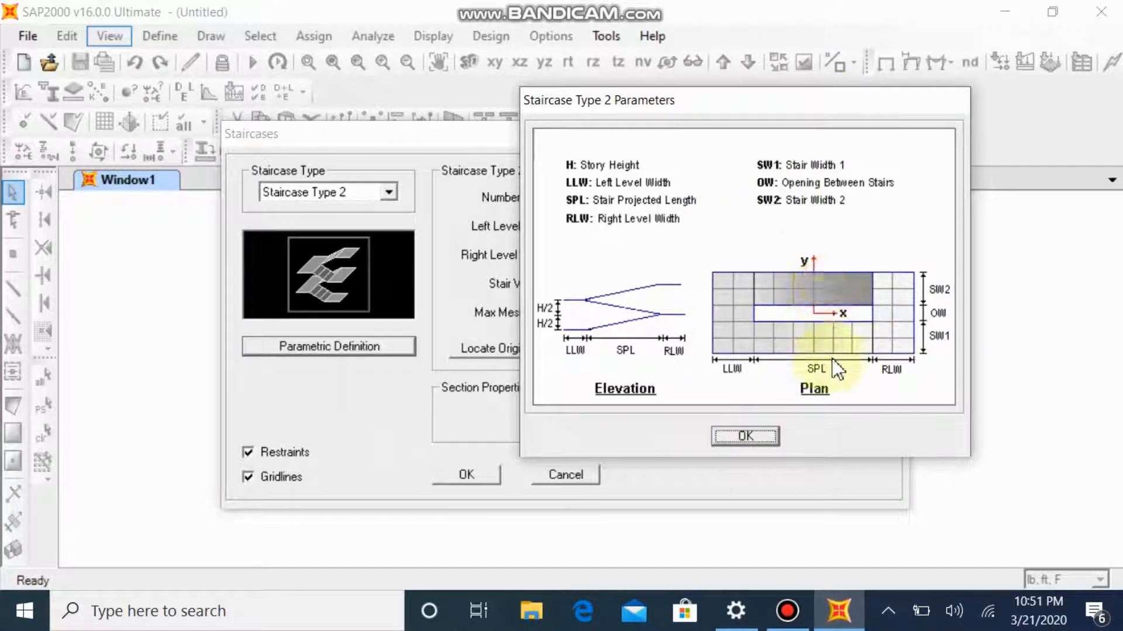
left_click(742, 435)
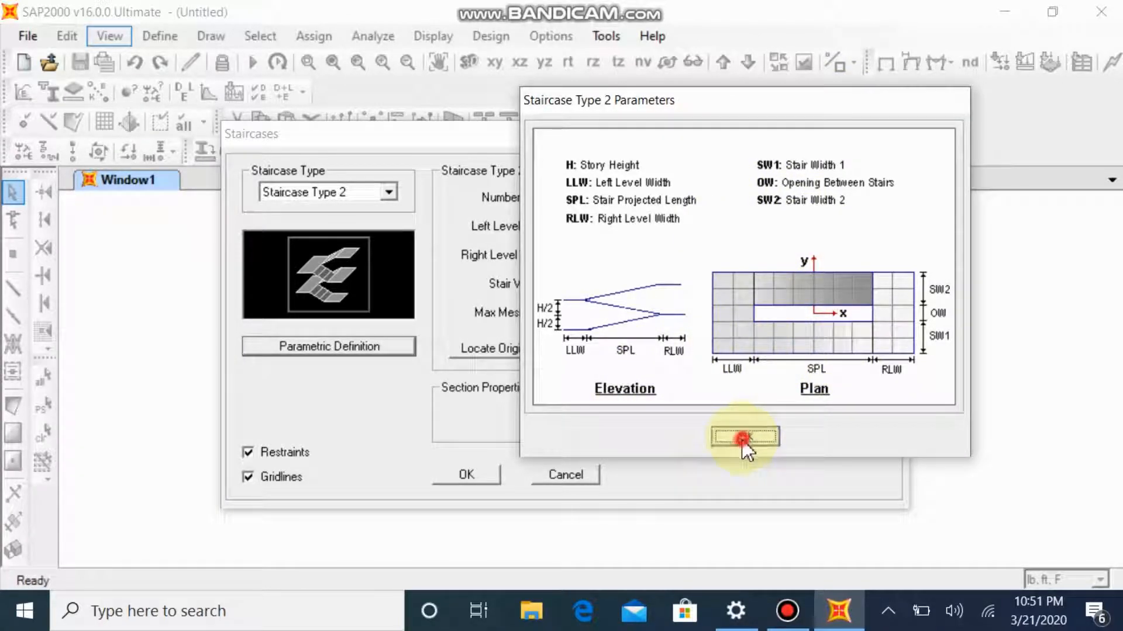
Step: Choose the Spiral Staircase type, review its parametric definition, and generate the model with the default dimensions
left_click(351, 192)
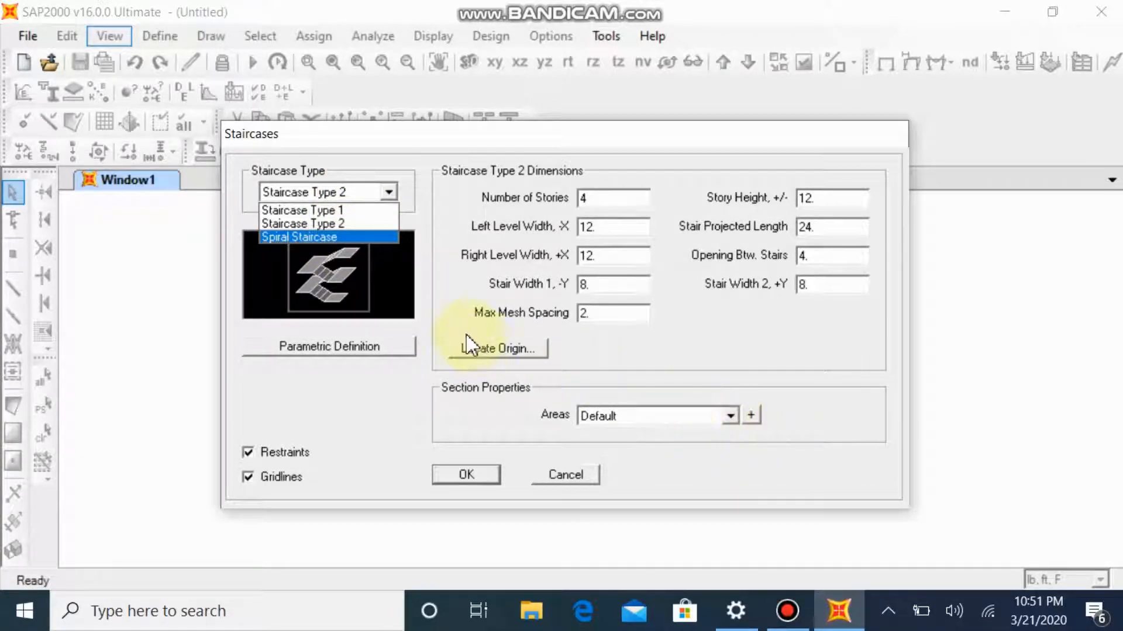
left_click(454, 275)
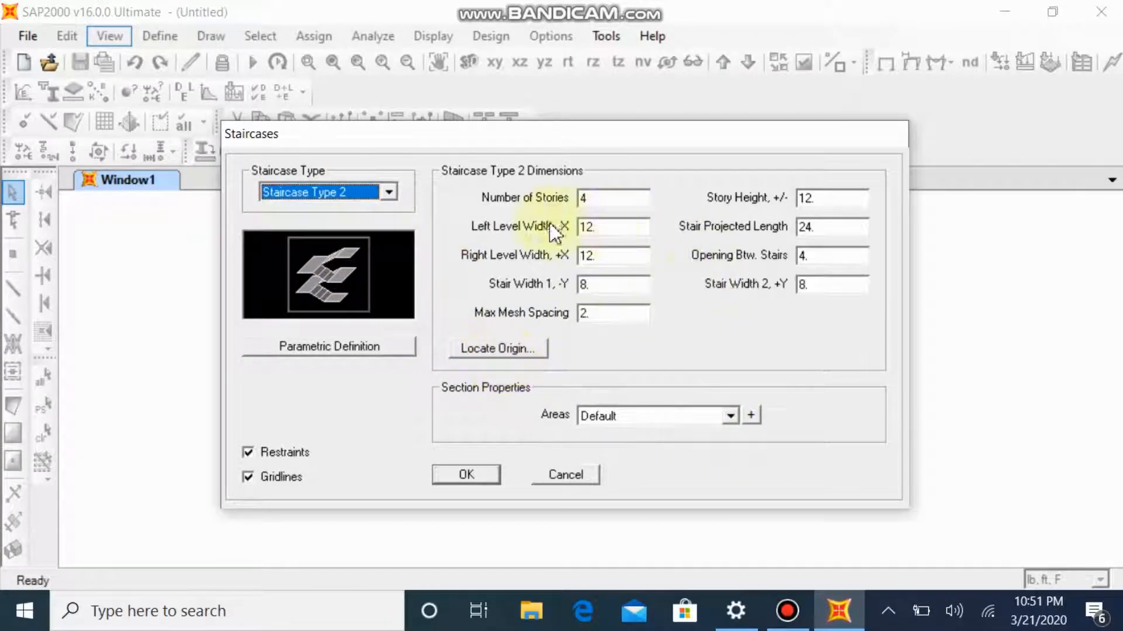
left_click(370, 193)
left_click(347, 240)
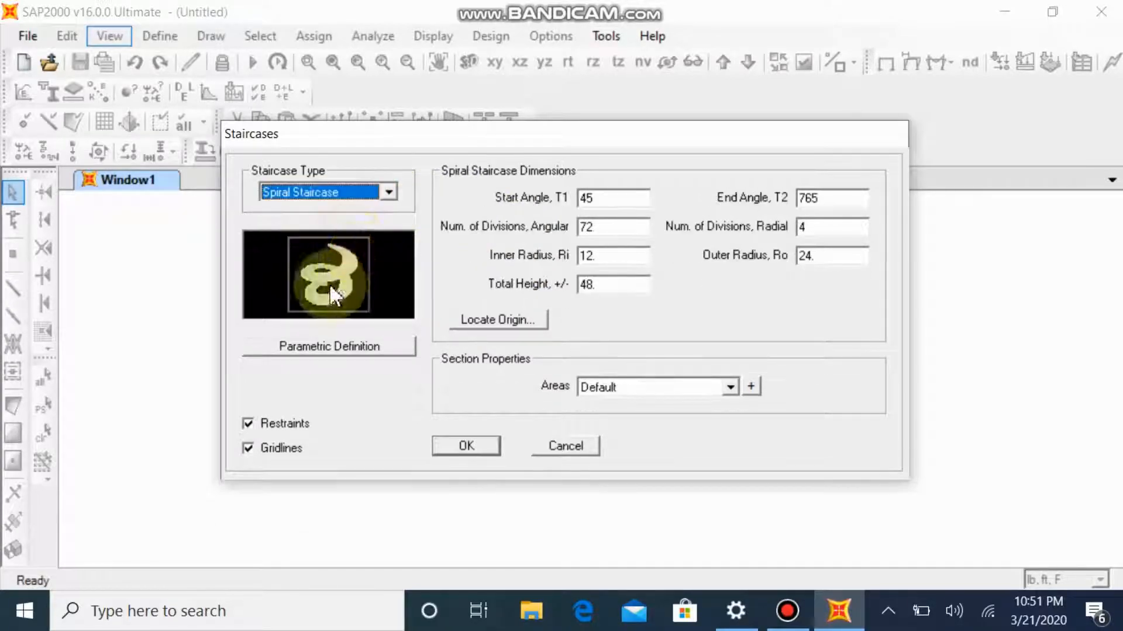
left_click(354, 346)
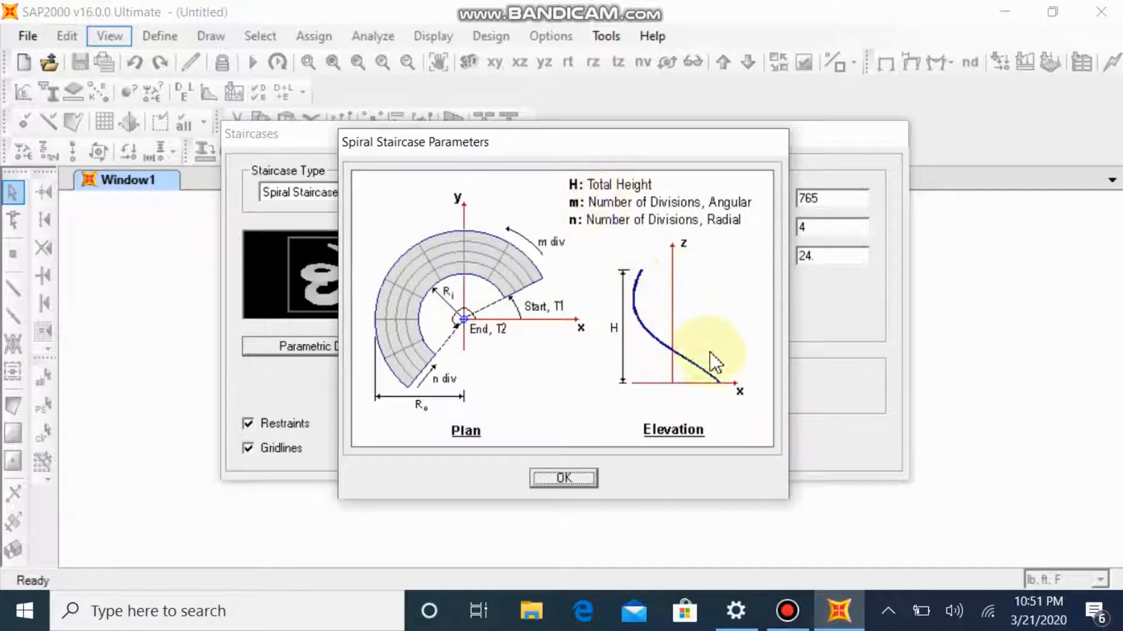
left_click(559, 477)
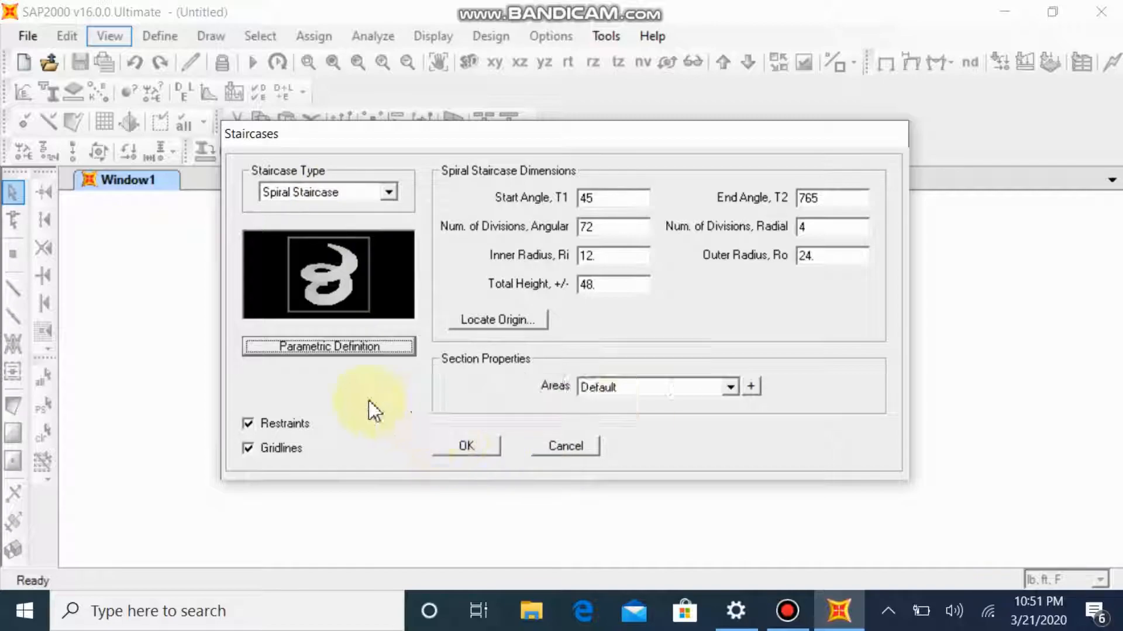
left_click(475, 449)
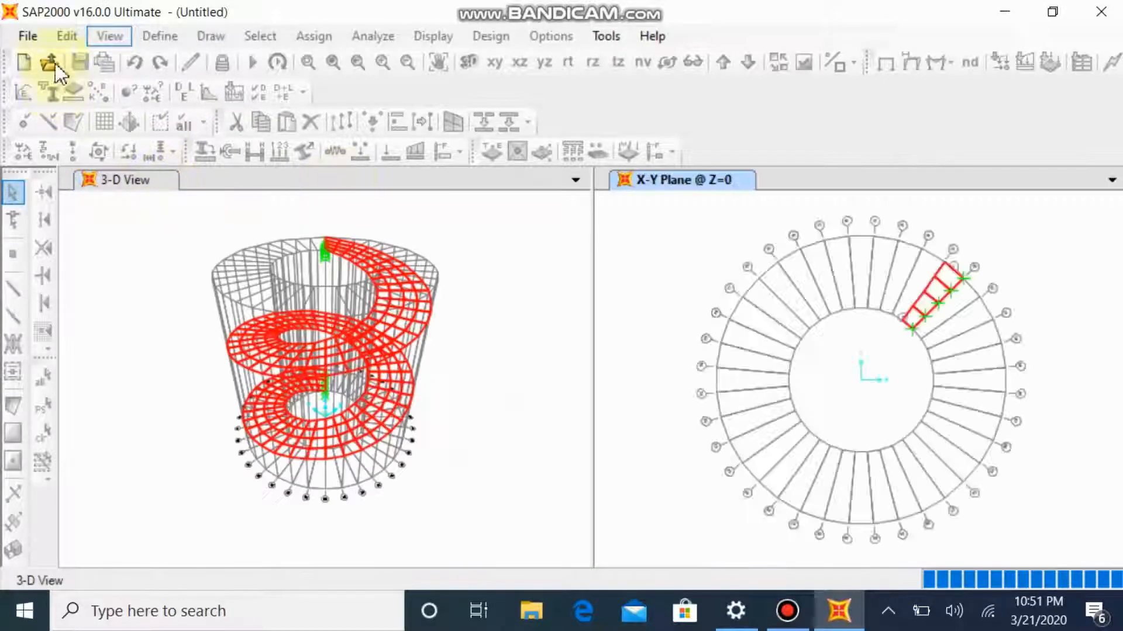
Step: Discard the spiral staircase and create a Grid Only Cartesian model with 4, 4 and 5 grid lines spaced 24, 24 and 12 ft in X, Y, Z
left_click(17, 41)
left_click(122, 22)
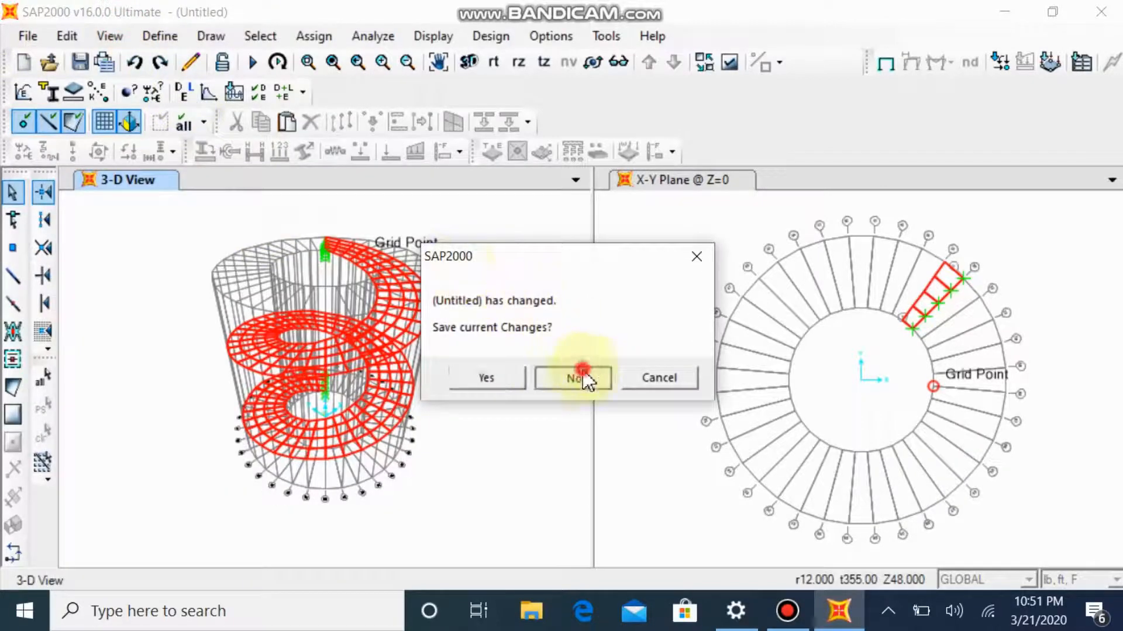
left_click(582, 370)
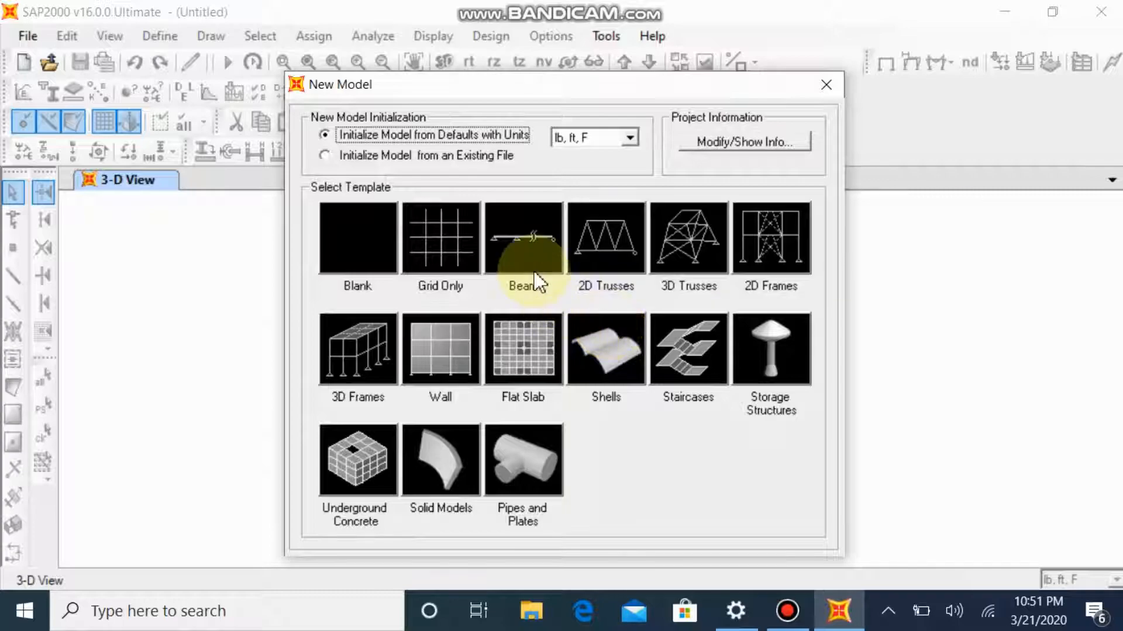
left_click(453, 248)
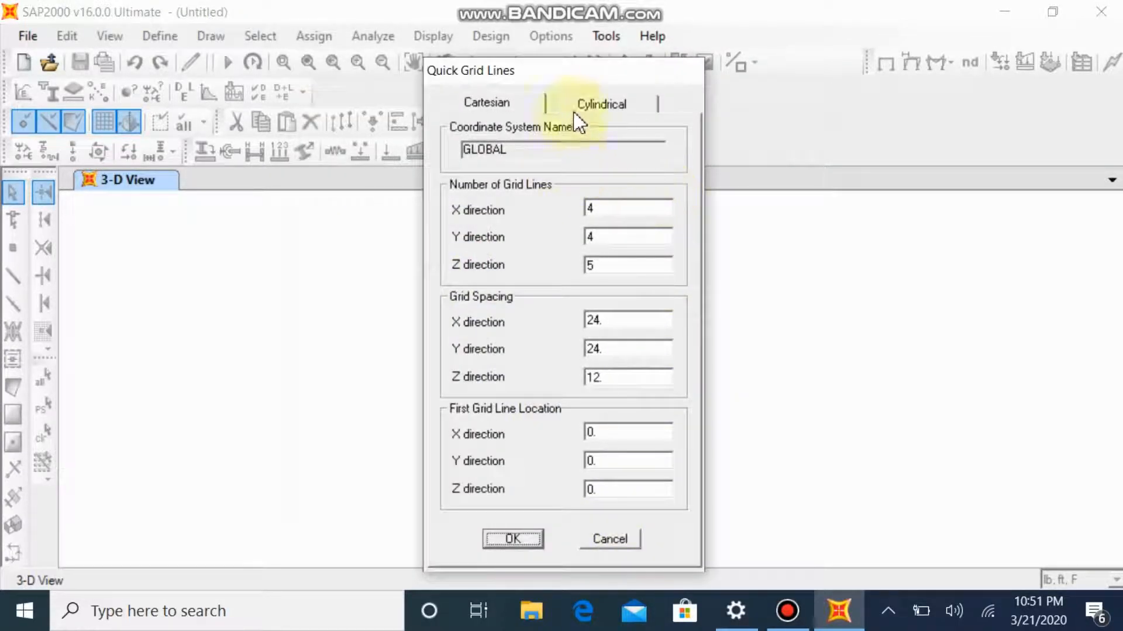
left_click(514, 538)
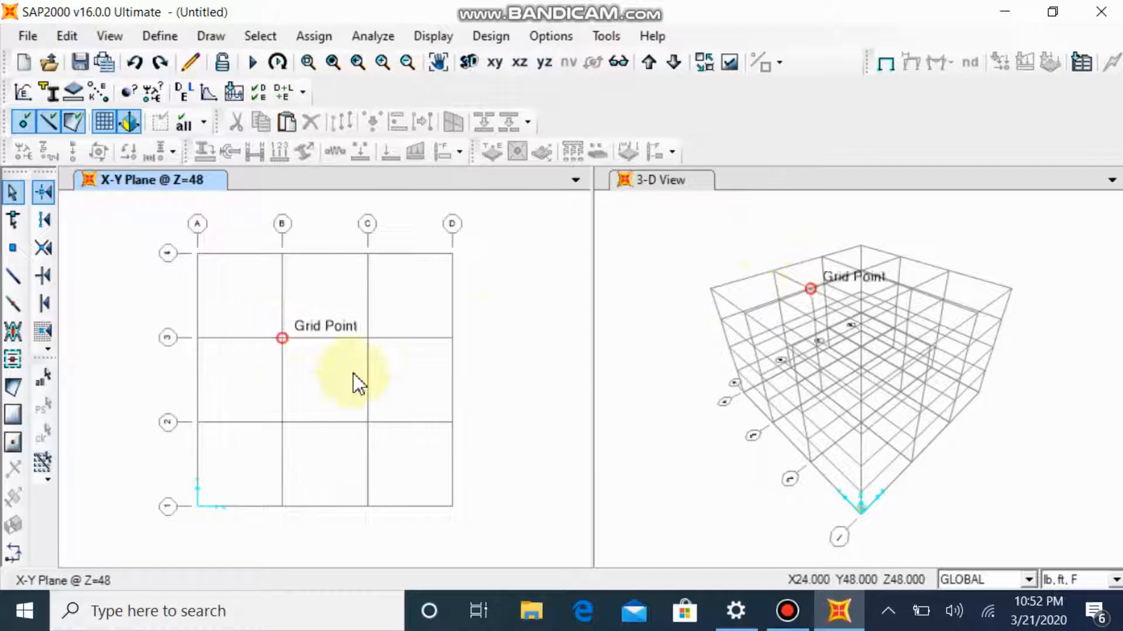
Step: Step the X-Y plan view through the grid levels and leave it at Z=0
left_click(674, 62)
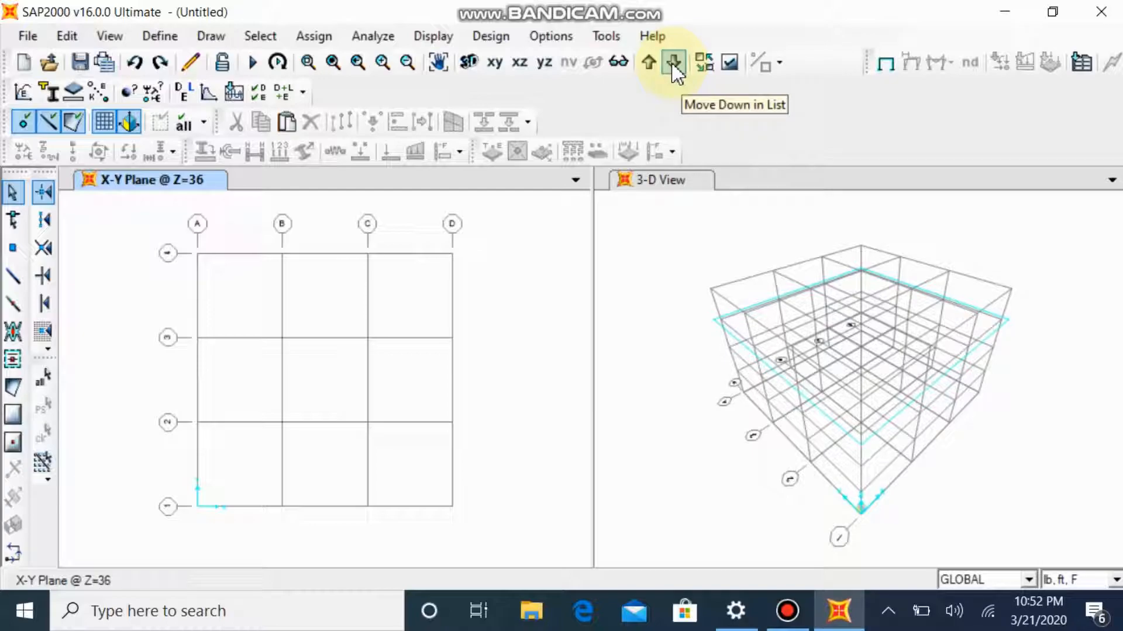
left_click(674, 63)
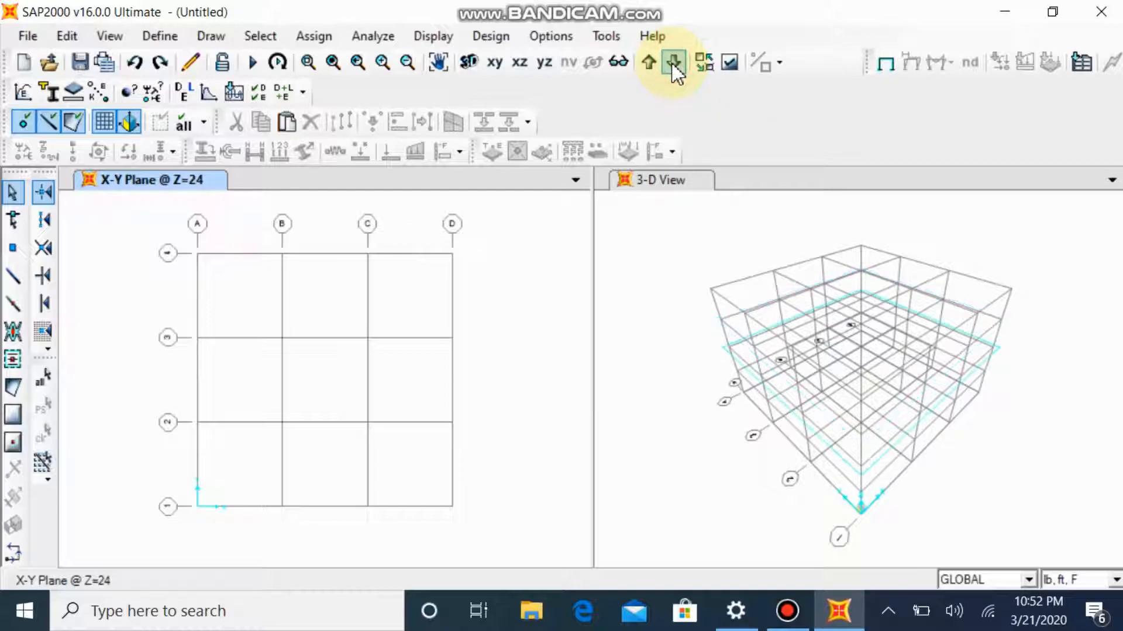
left_click(674, 63)
left_click(674, 62)
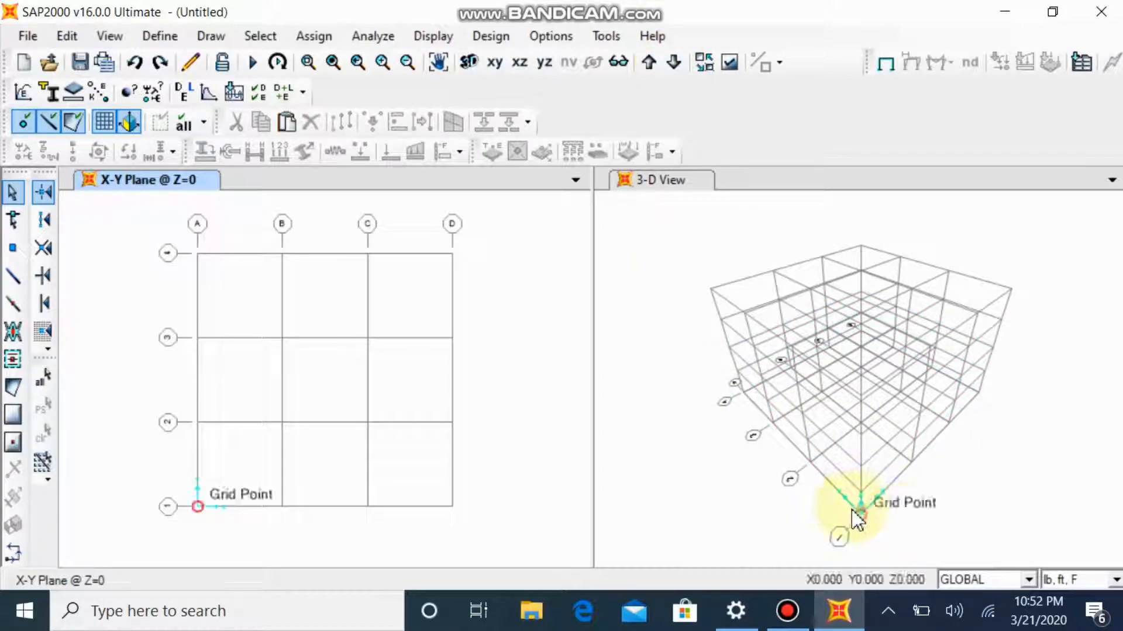
left_click(673, 62)
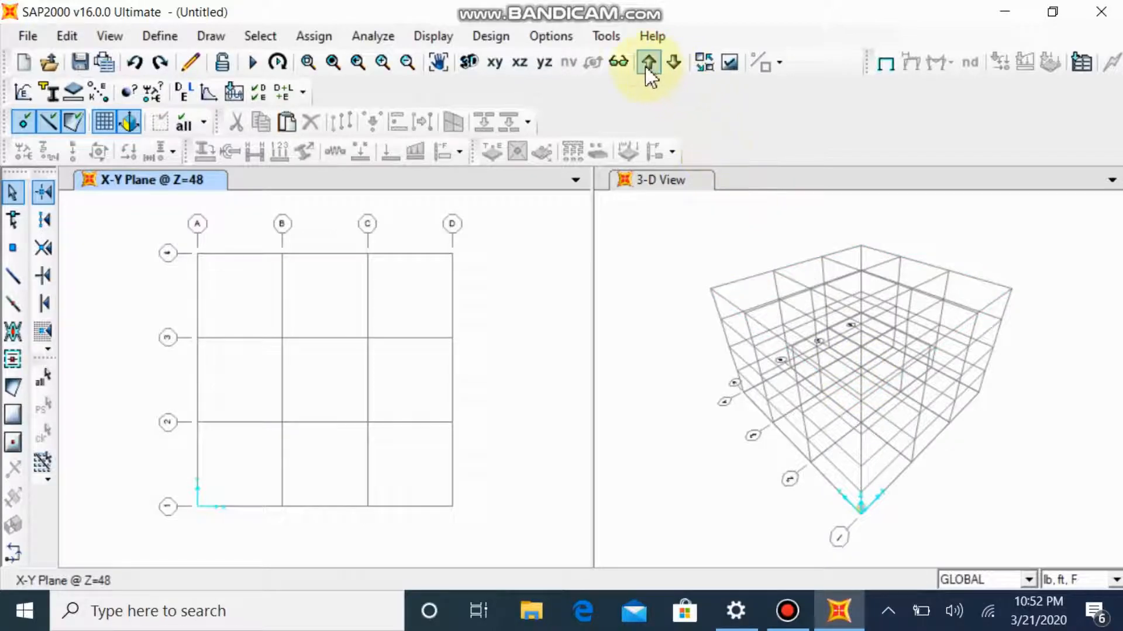
left_click(649, 62)
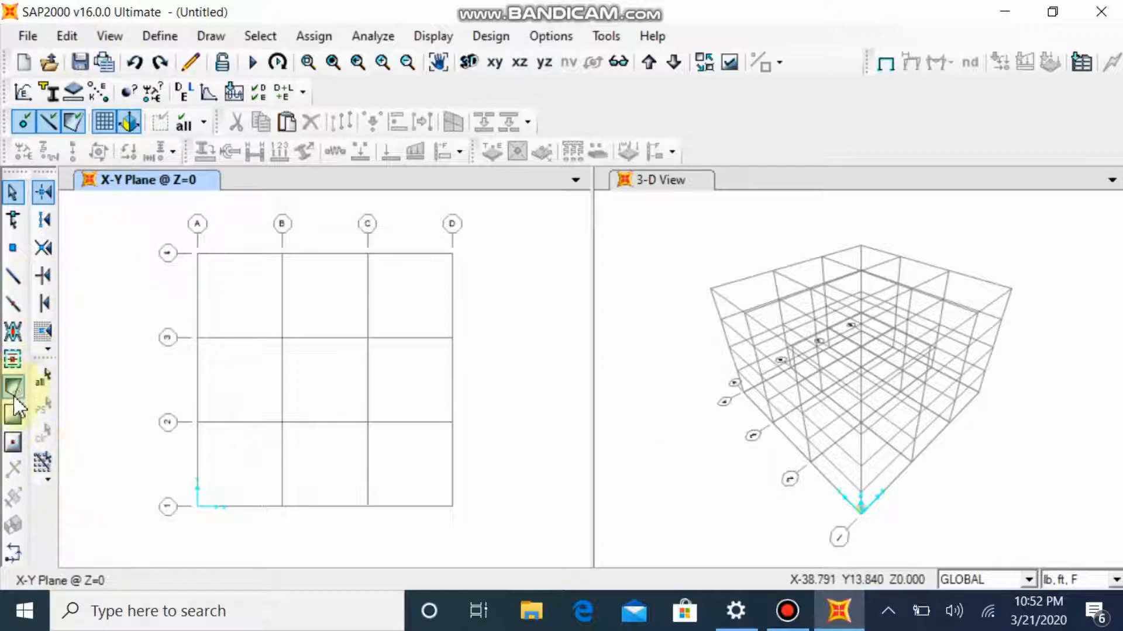
Step: Add a new shell area section ASEC1 with membrane and bending thicknesses of 6 in
mouse_move(231, 96)
left_click(497, 181)
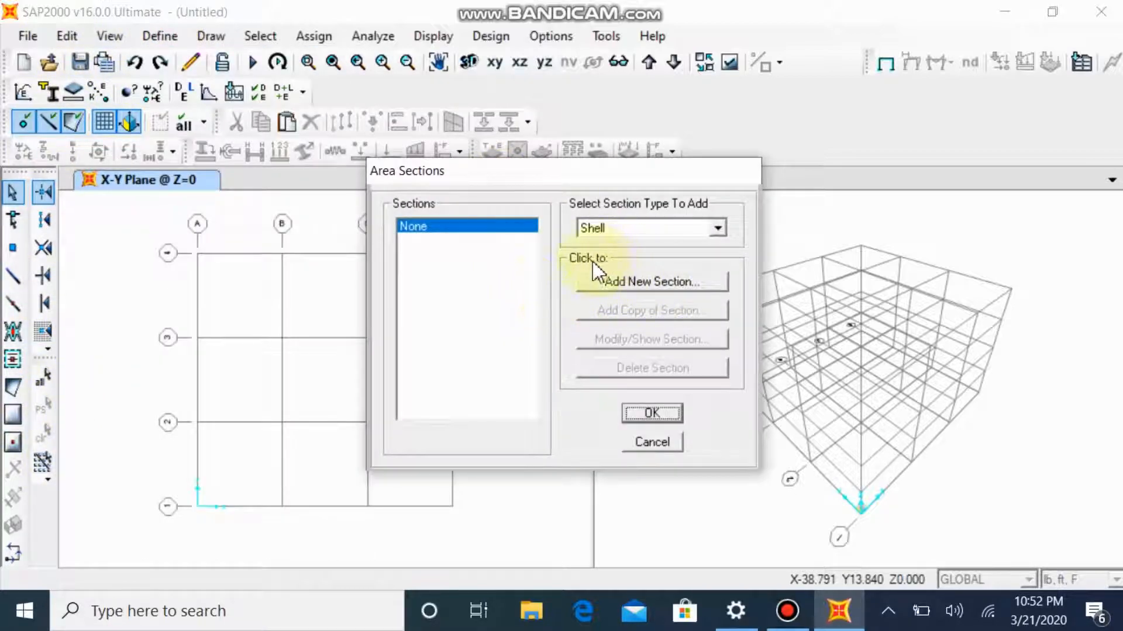
left_click(639, 284)
double_click(640, 424)
type("2")
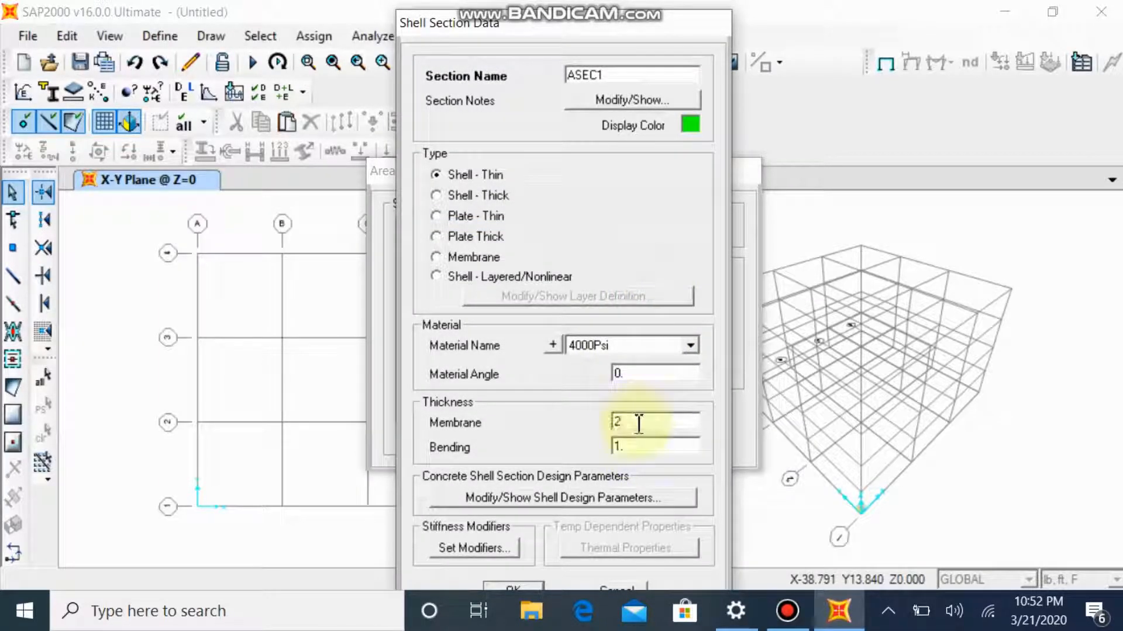
double_click(641, 448)
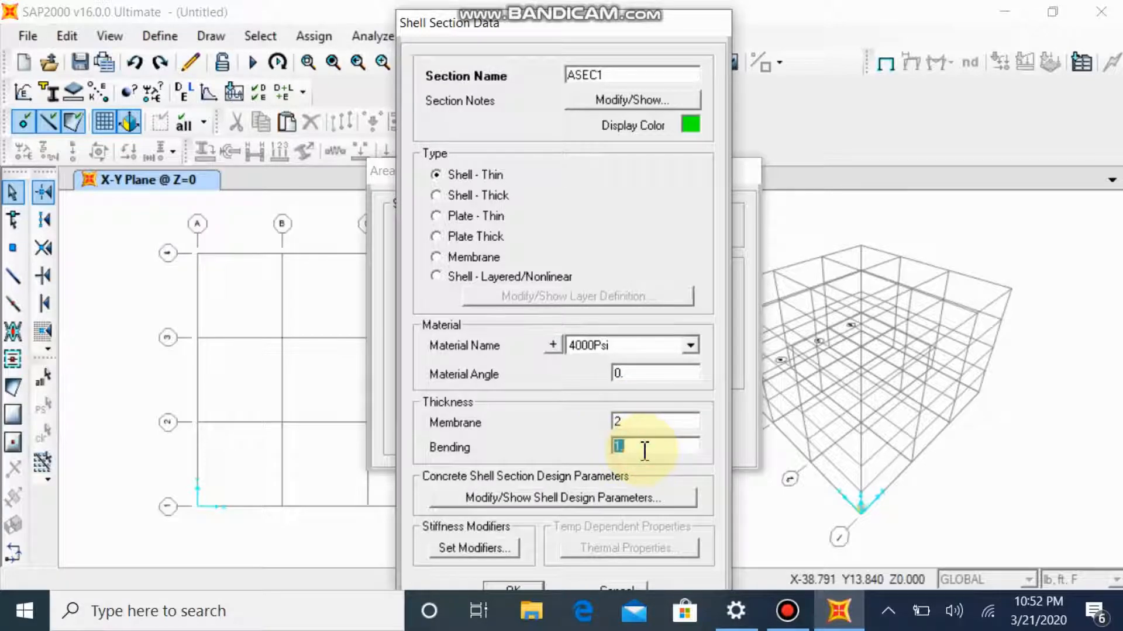
double_click(650, 420)
type("6in")
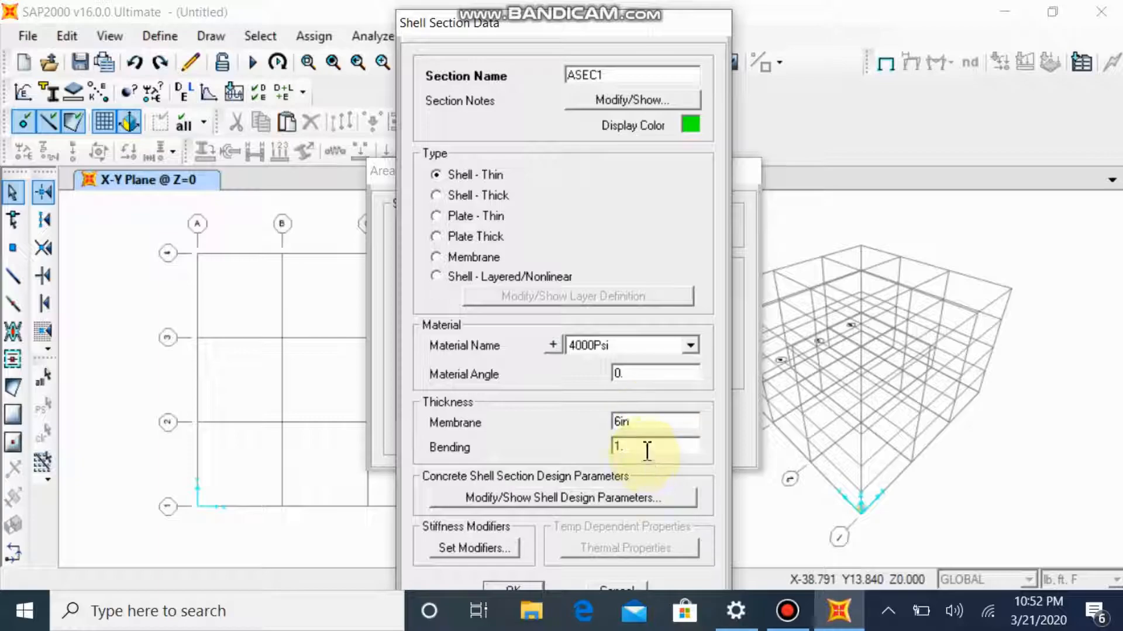
double_click(647, 450)
type("6in")
Step: From the shell design parameters, add a United States Rebar material with standard ASTM A615, Grade 60
left_click(583, 494)
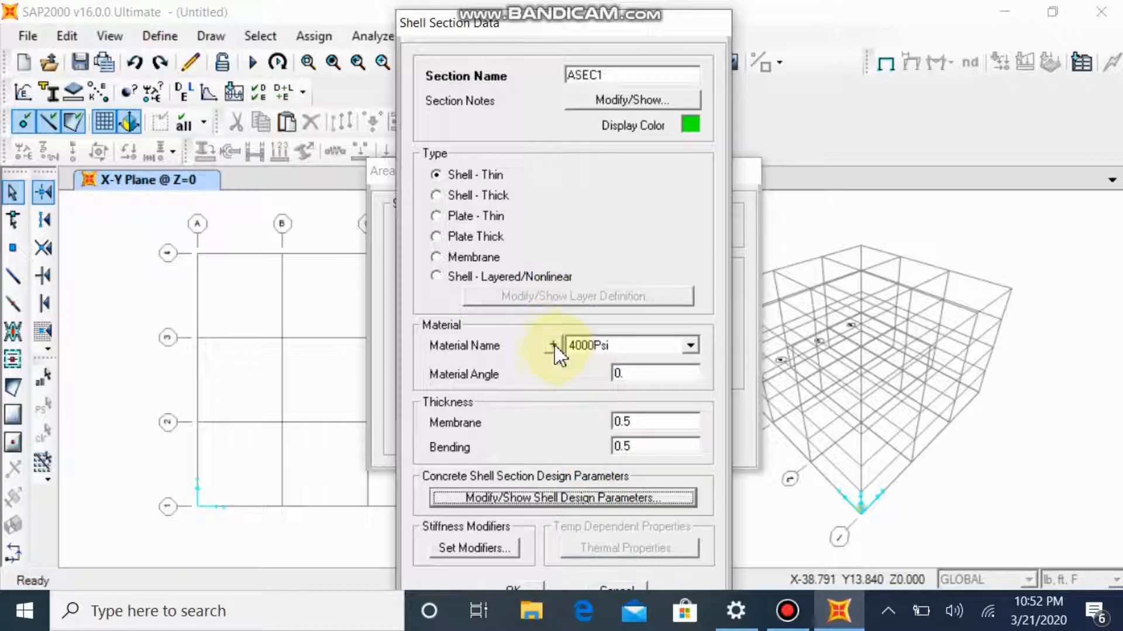
left_click(595, 500)
left_click_drag(965, 209, 954, 111)
left_click(944, 225)
left_click(908, 225)
left_click(908, 226)
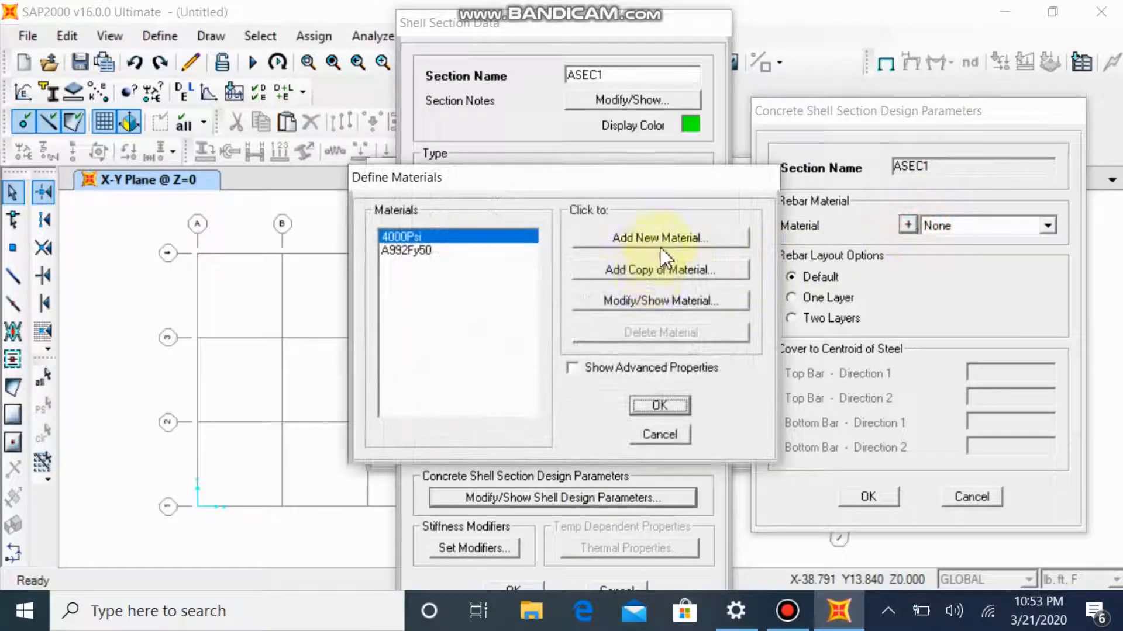
left_click(660, 251)
left_click(577, 295)
left_click(563, 369)
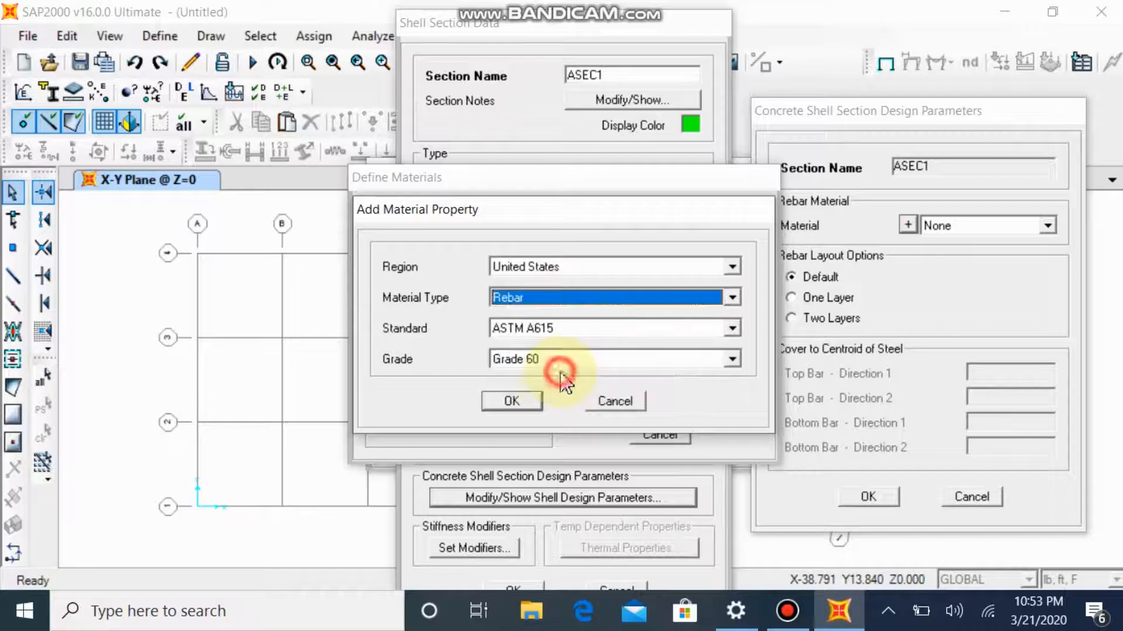
left_click(512, 402)
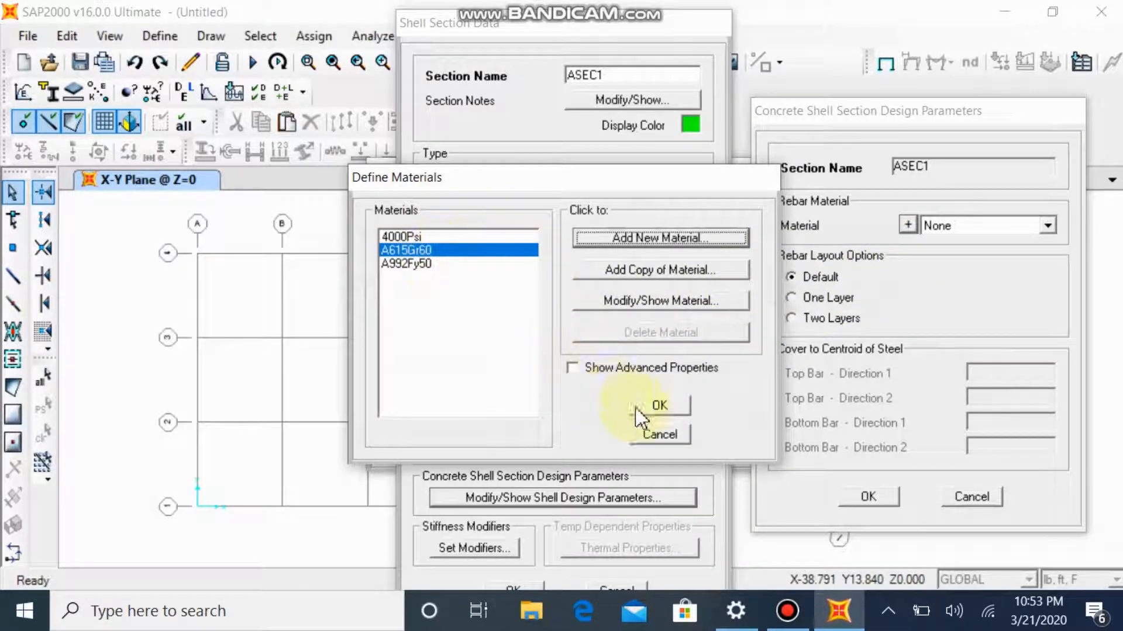
left_click(659, 405)
Step: Assign A615Gr60 as the section's rebar material with the Default rebar layout and accept the ASEC1 section definition
left_click(967, 224)
left_click(959, 241)
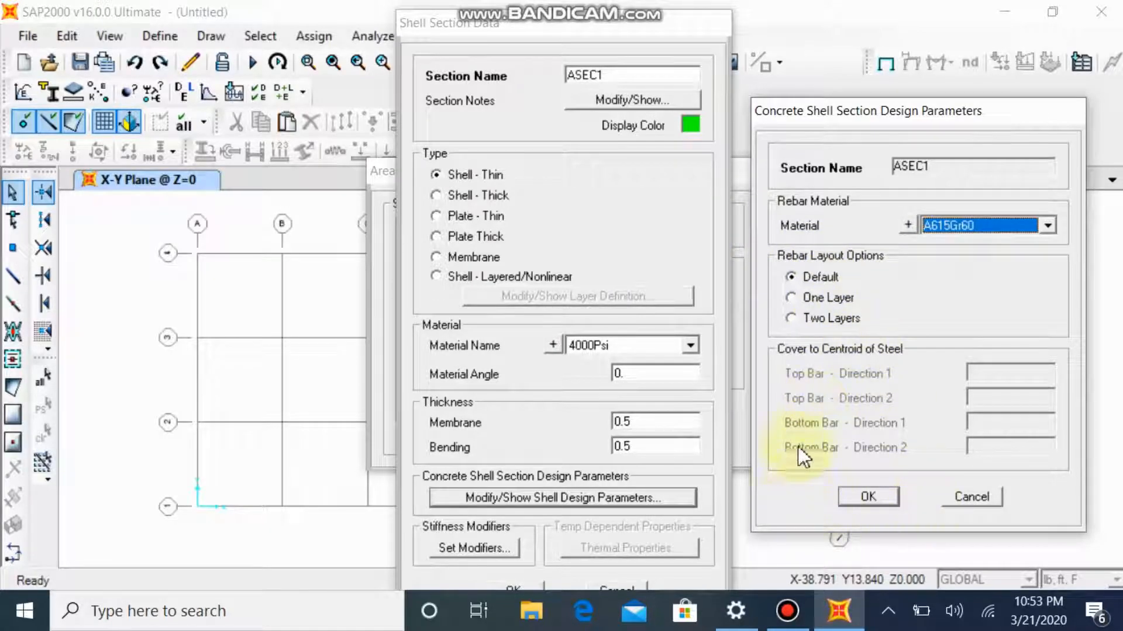
left_click(885, 327)
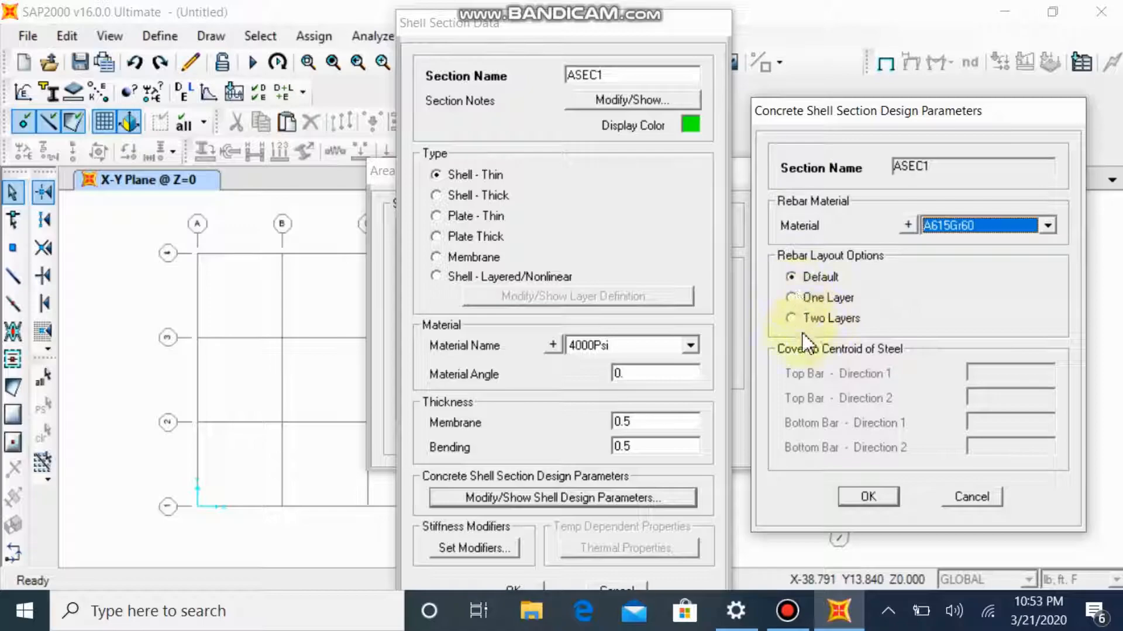
left_click(868, 496)
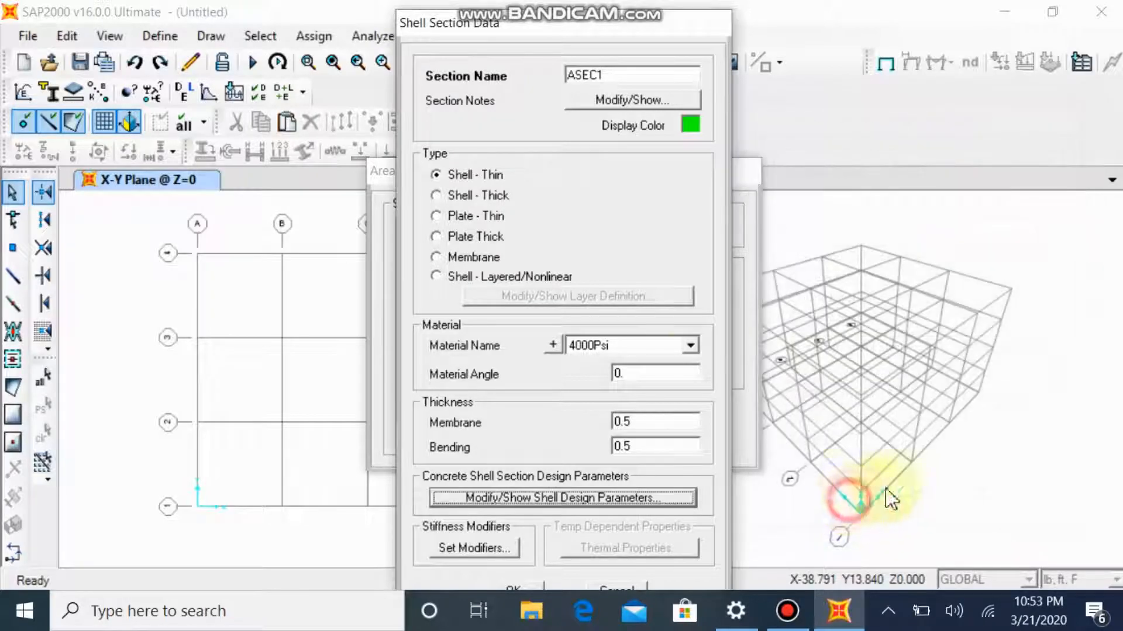
left_click(525, 589)
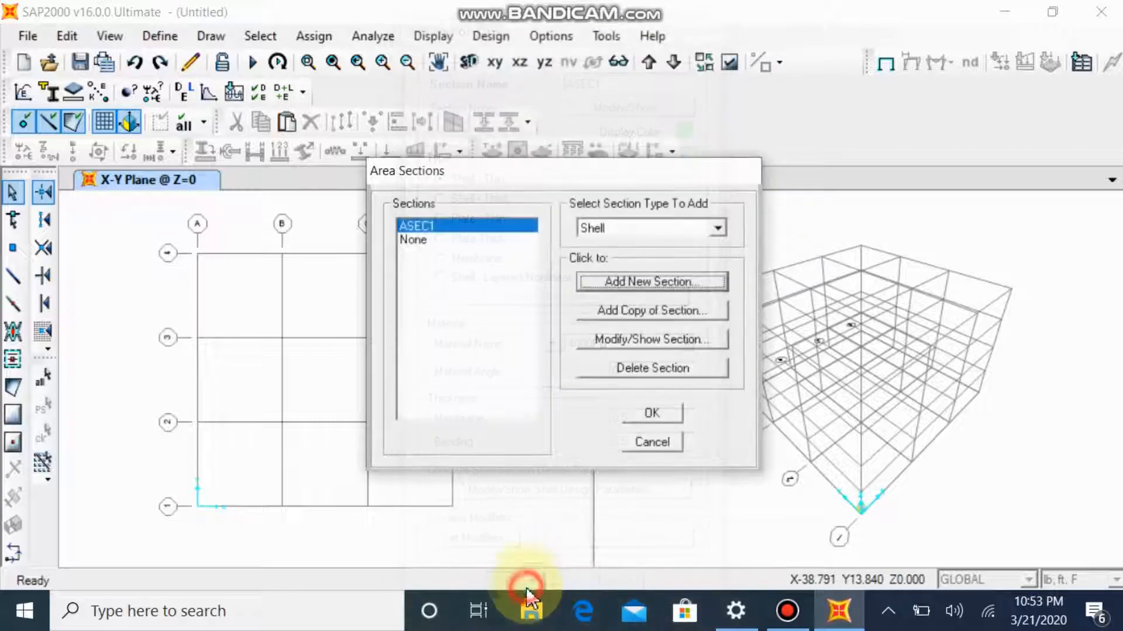
left_click(651, 413)
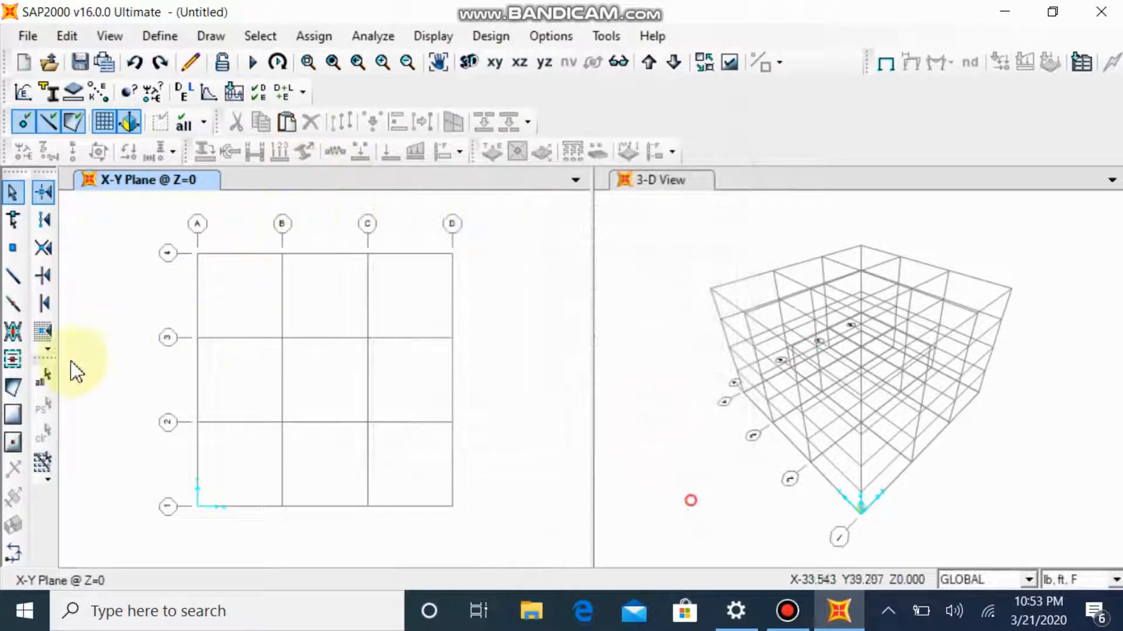
Step: Quick-draw an ASEC1 area in the bay between grid lines A-B and 2-3 at Z=0
left_click(13, 443)
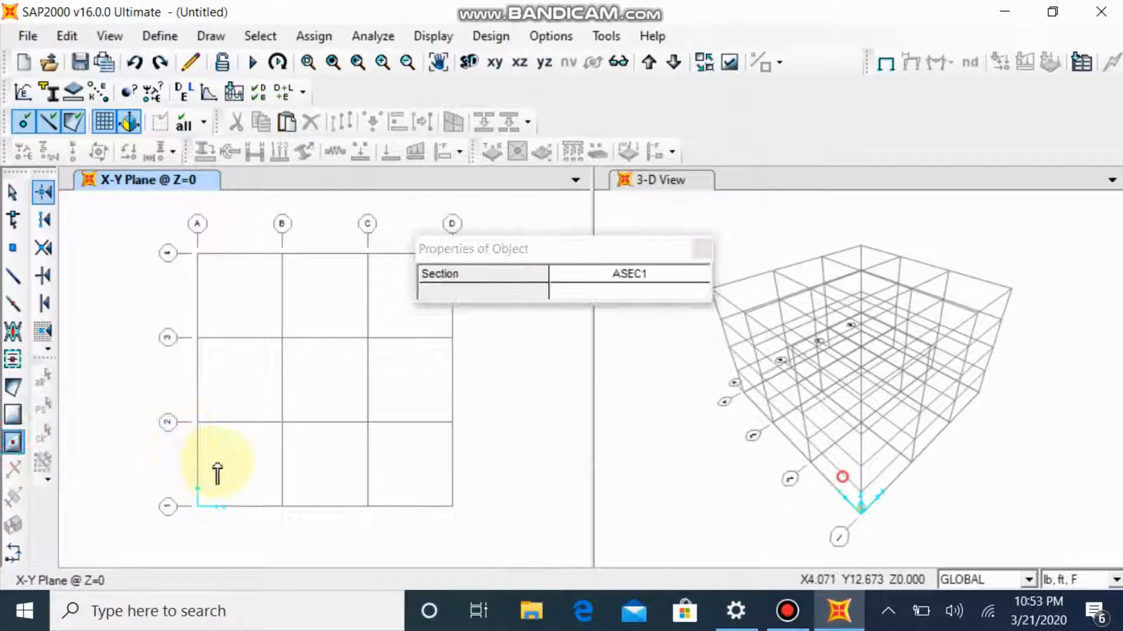
left_click(219, 387)
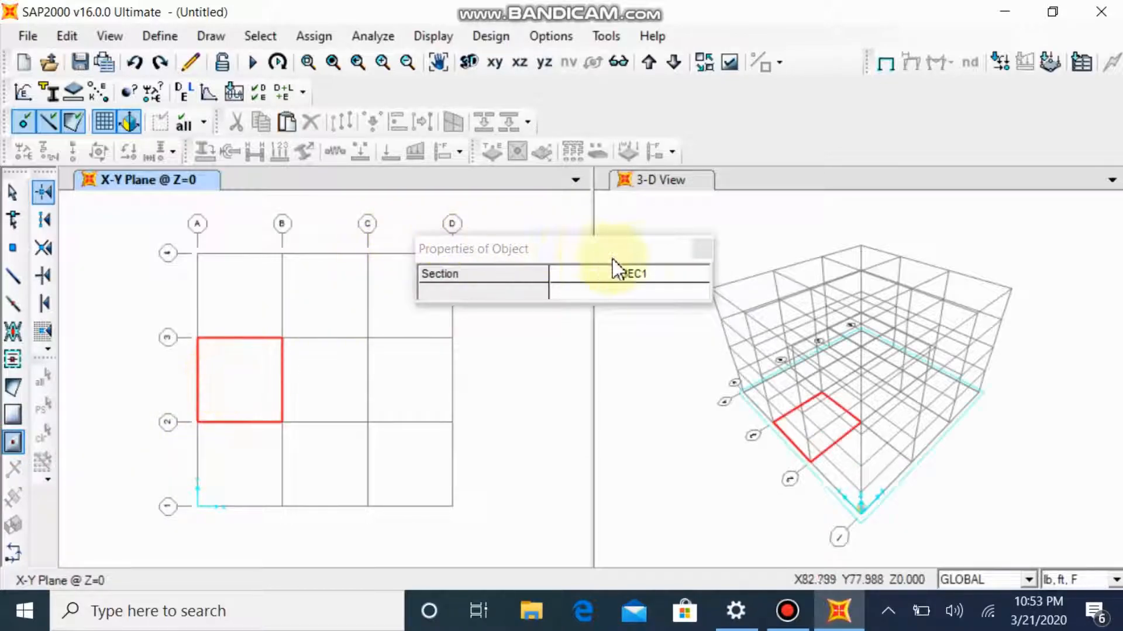
left_click(701, 250)
key("Escape")
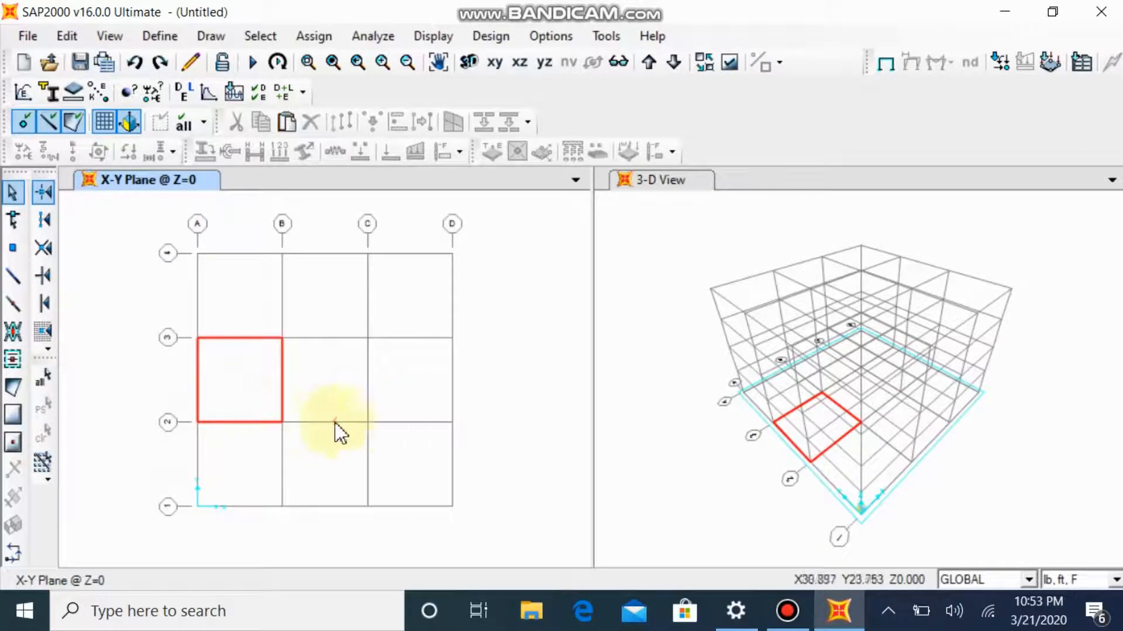
Step: Review the X, Y and Z ordinates in the GLOBAL grid system data
right_click(304, 421)
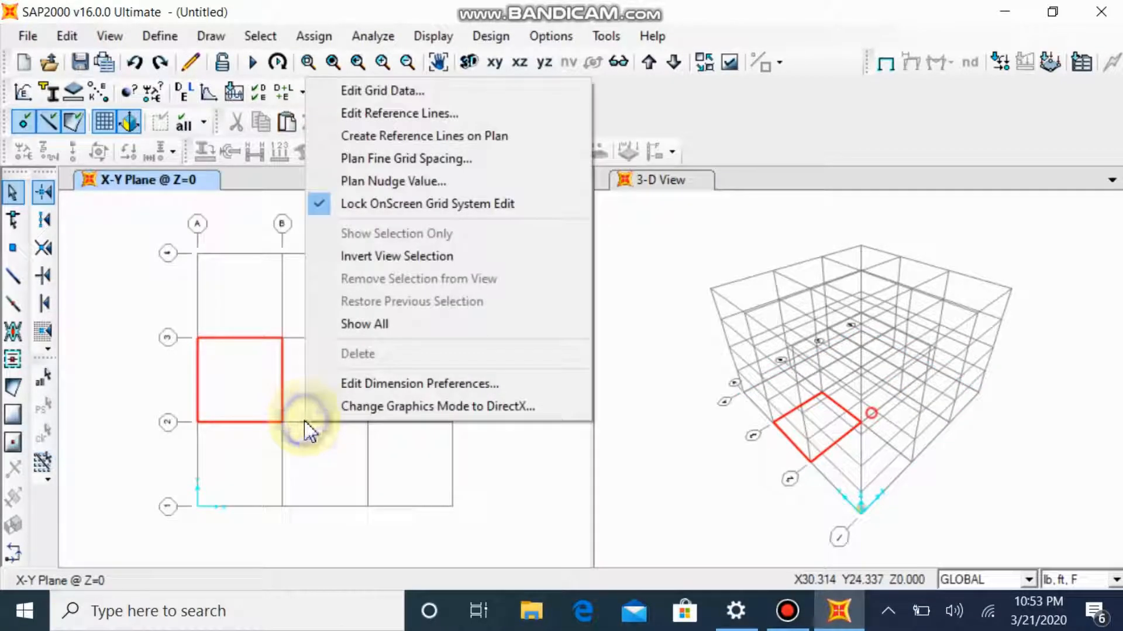
left_click(400, 90)
left_click(643, 313)
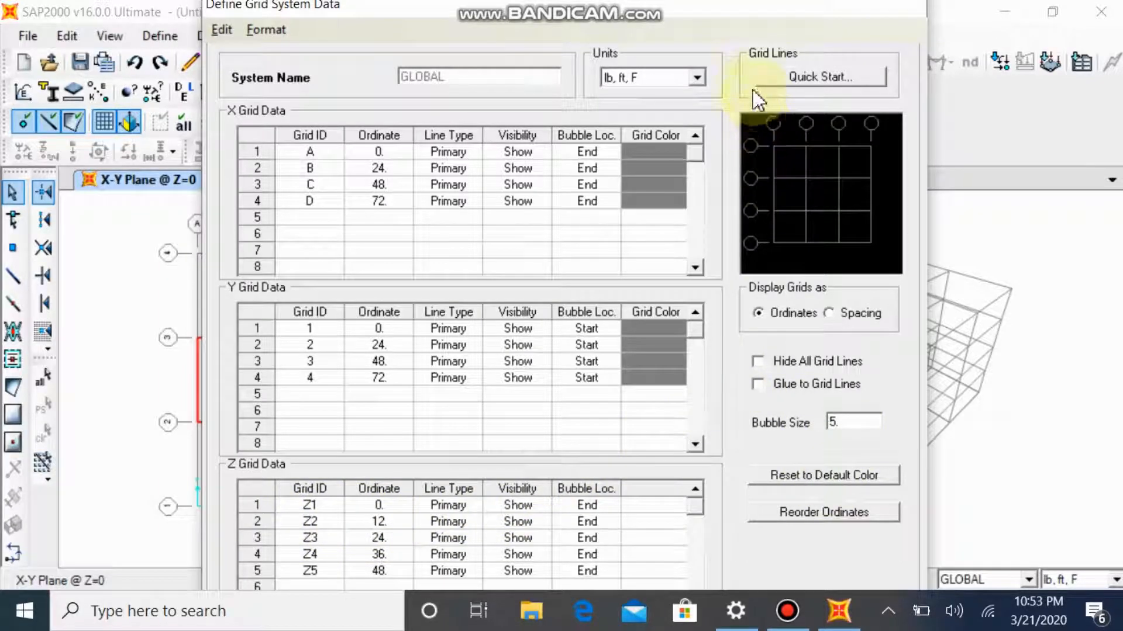
left_click_drag(855, 13, 818, 1)
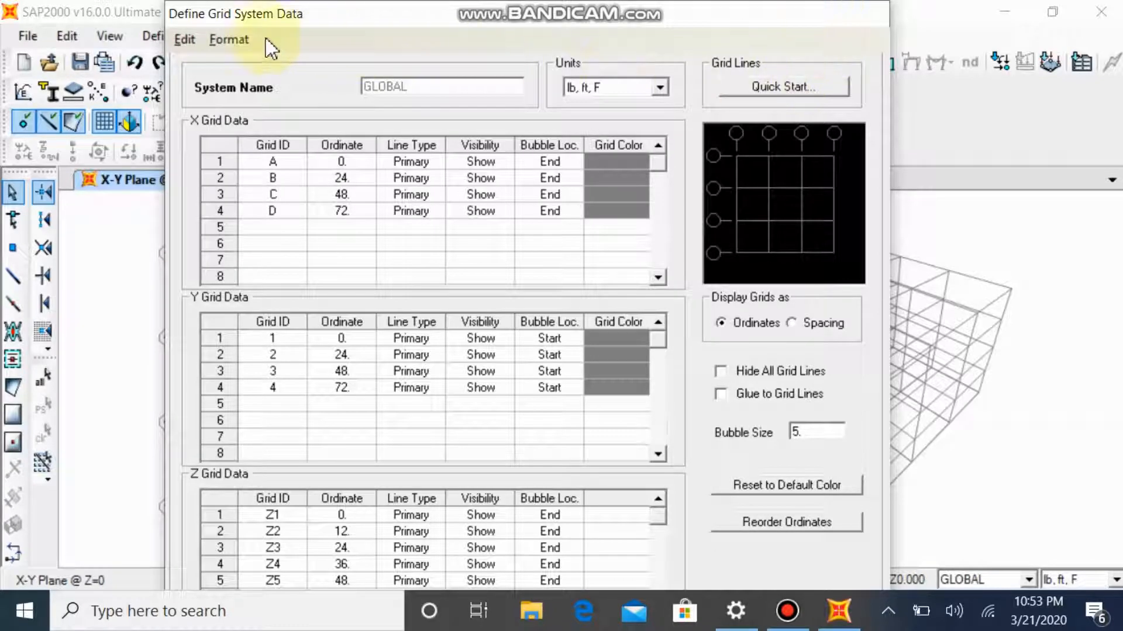
left_click(184, 40)
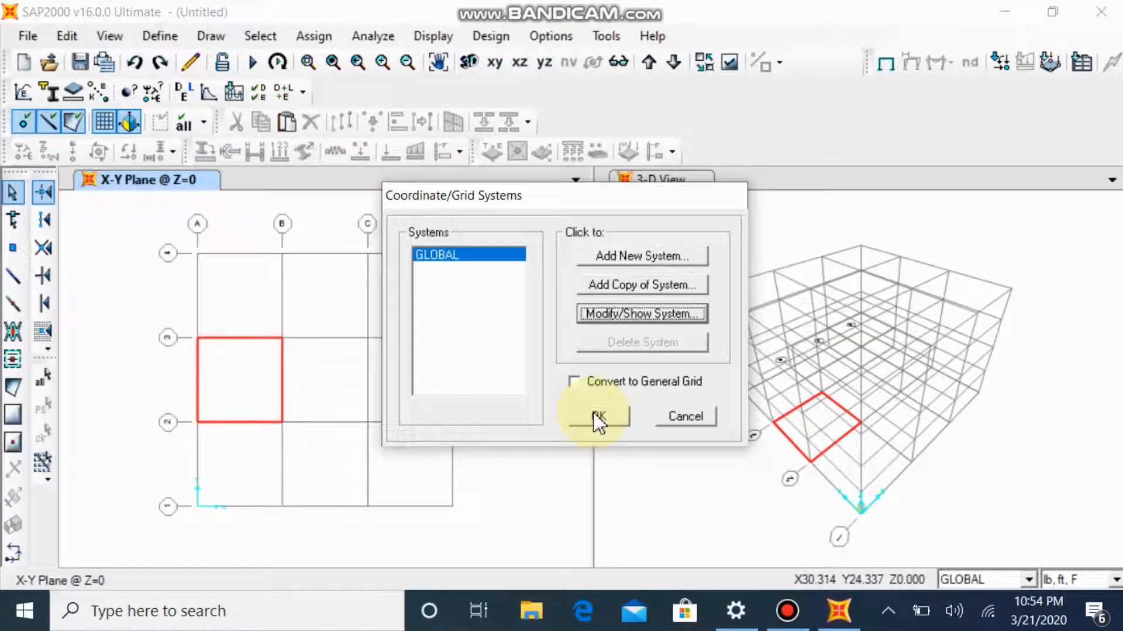
left_click(596, 415)
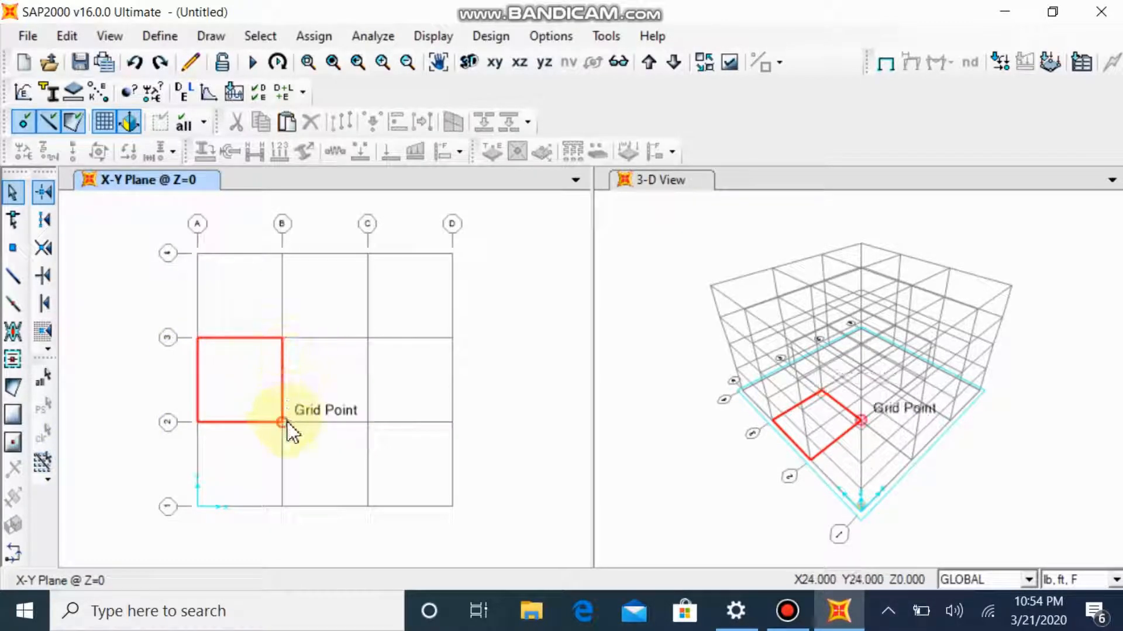
Step: Draw a straight FSEC1 frame on grid line B from grid line 3 to 2 at Z=0
left_click(13, 303)
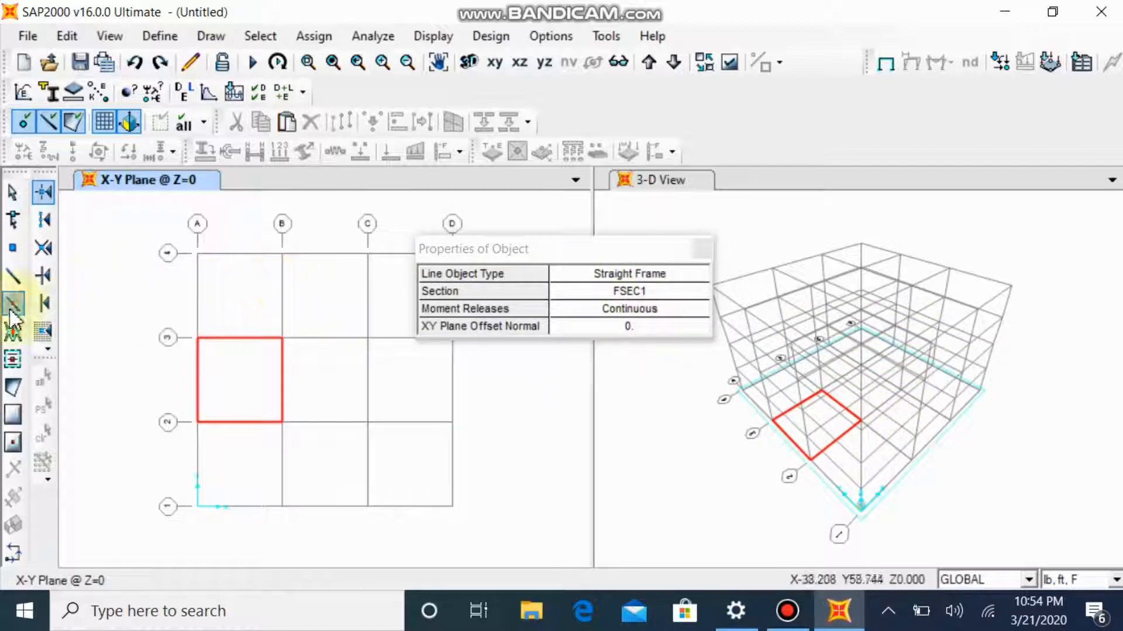
left_click(13, 275)
left_click(282, 338)
left_click(282, 422)
key("Escape")
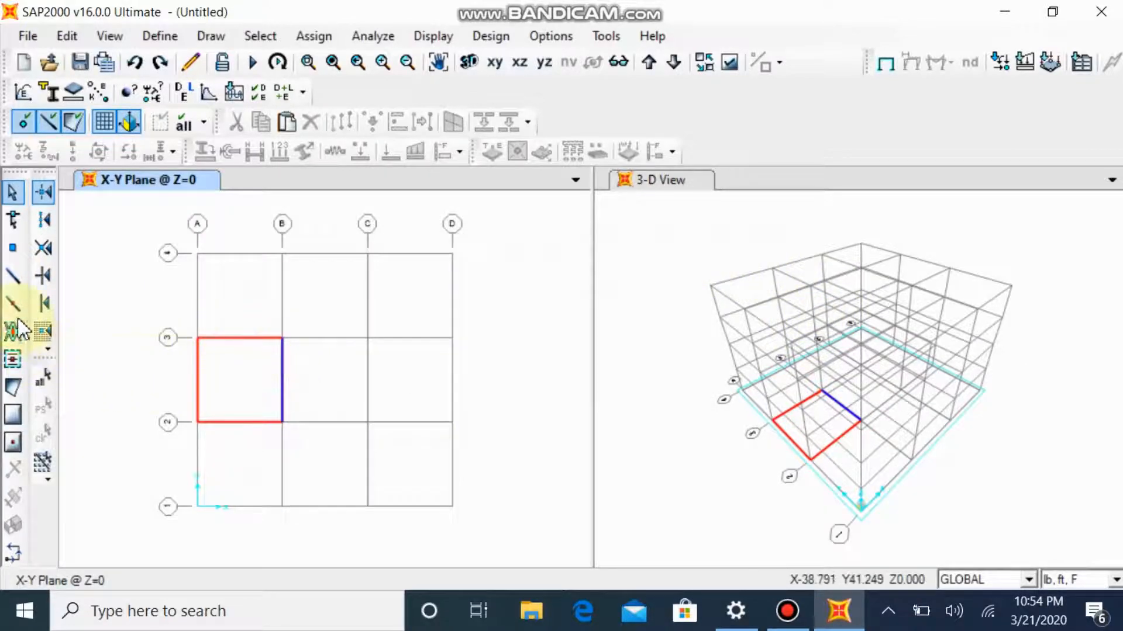
Step: Extrude the frame on grid line B into one ASEC1 area with dx 24, dy 0 and dz 12
left_click(282, 383)
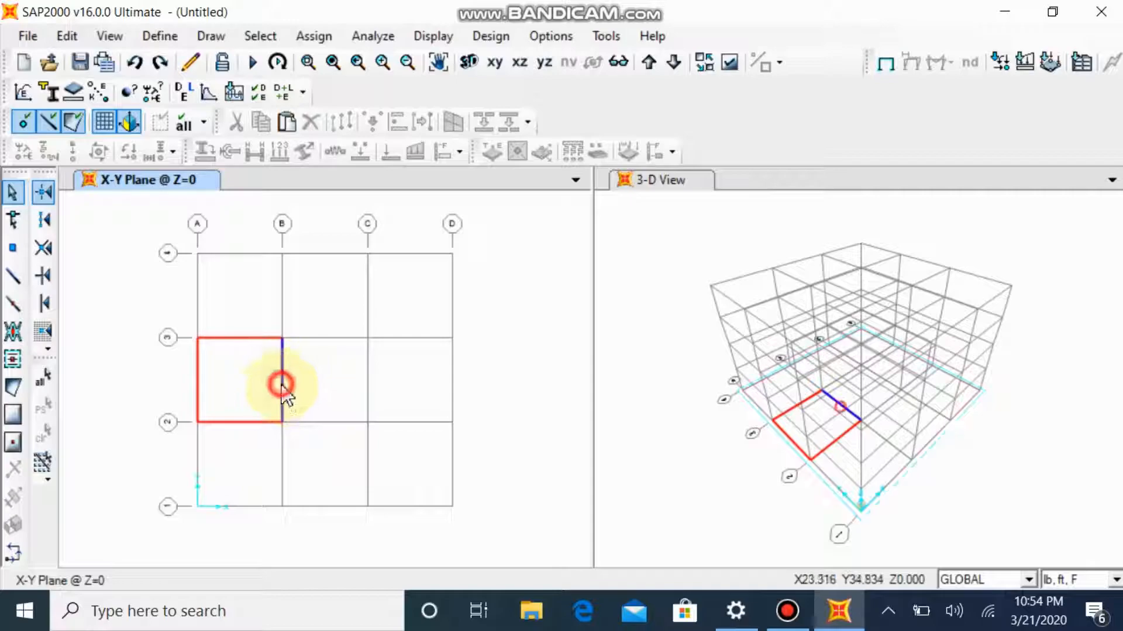
left_click(67, 36)
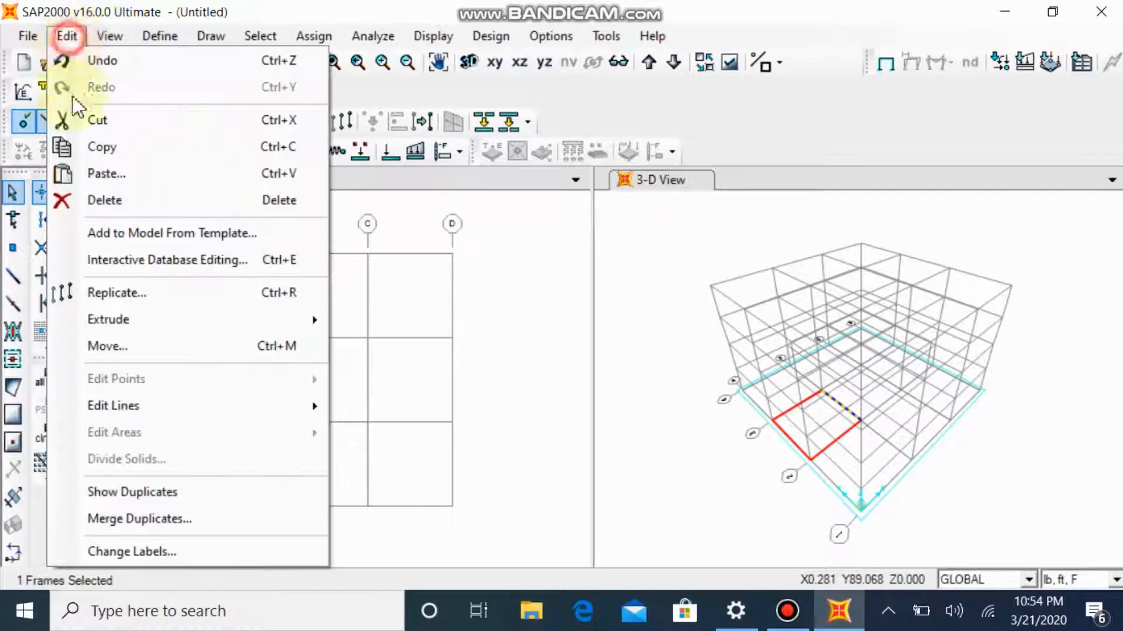
mouse_move(150, 320)
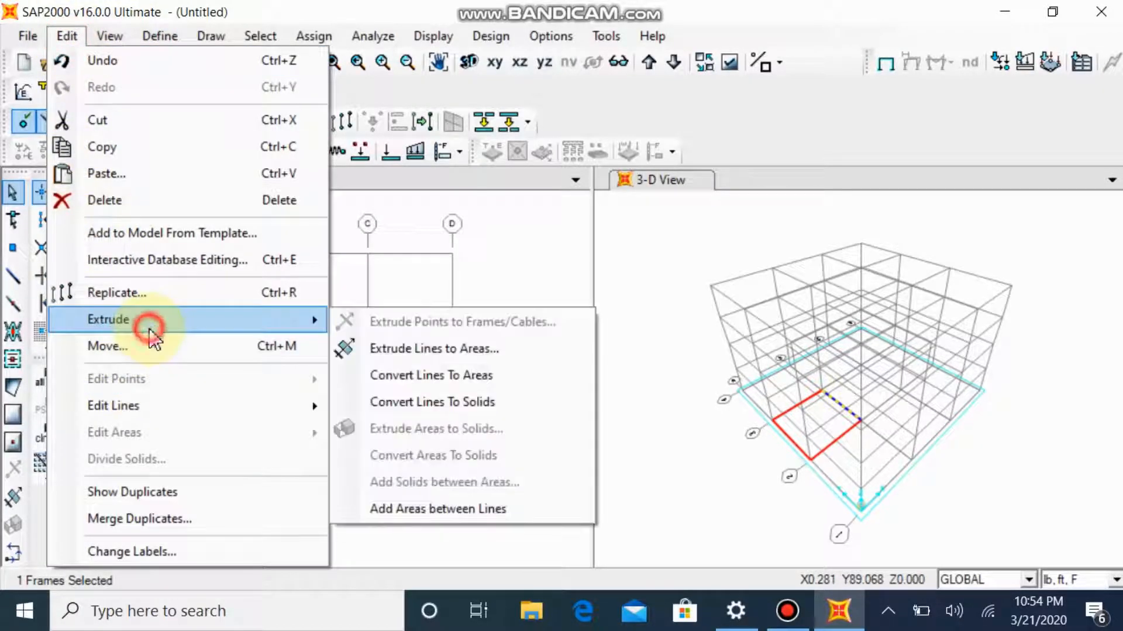
left_click(416, 349)
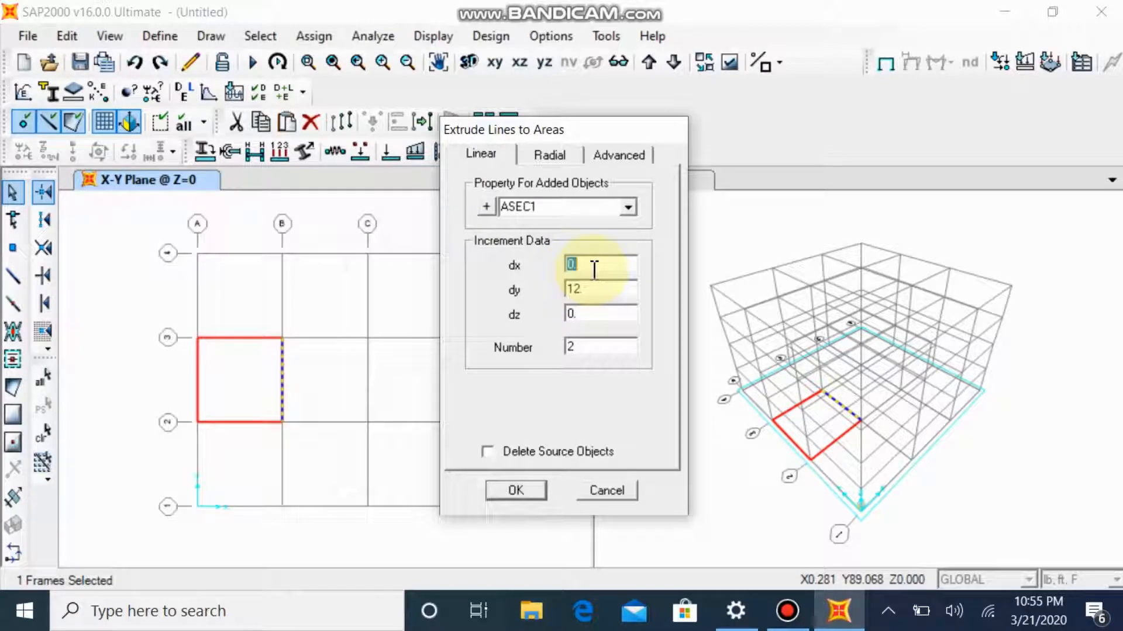
type("24")
double_click(602, 292)
type("0")
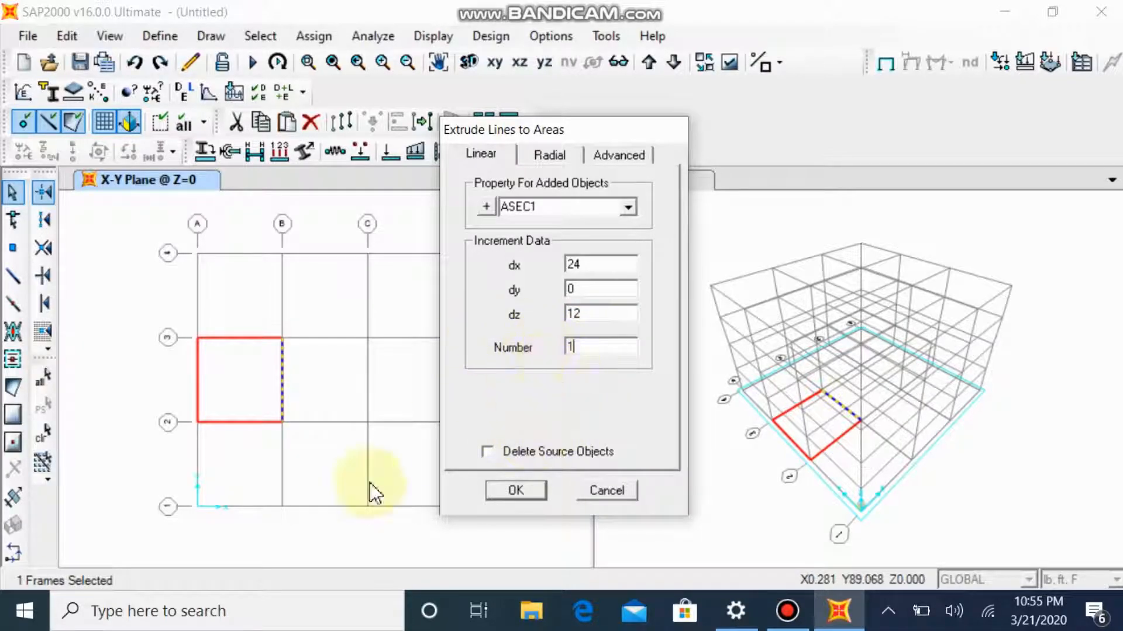
left_click(513, 491)
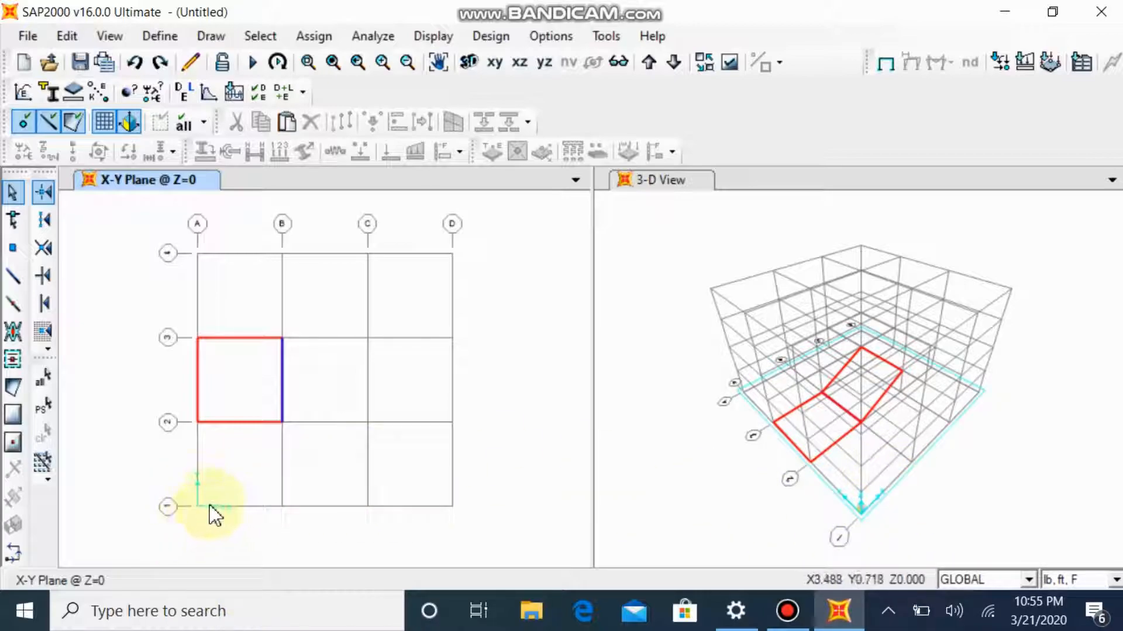
Step: Quick-draw an ASEC1 landing area in the bay between grid lines C-D and 2-3 at Z=12
left_click(649, 62)
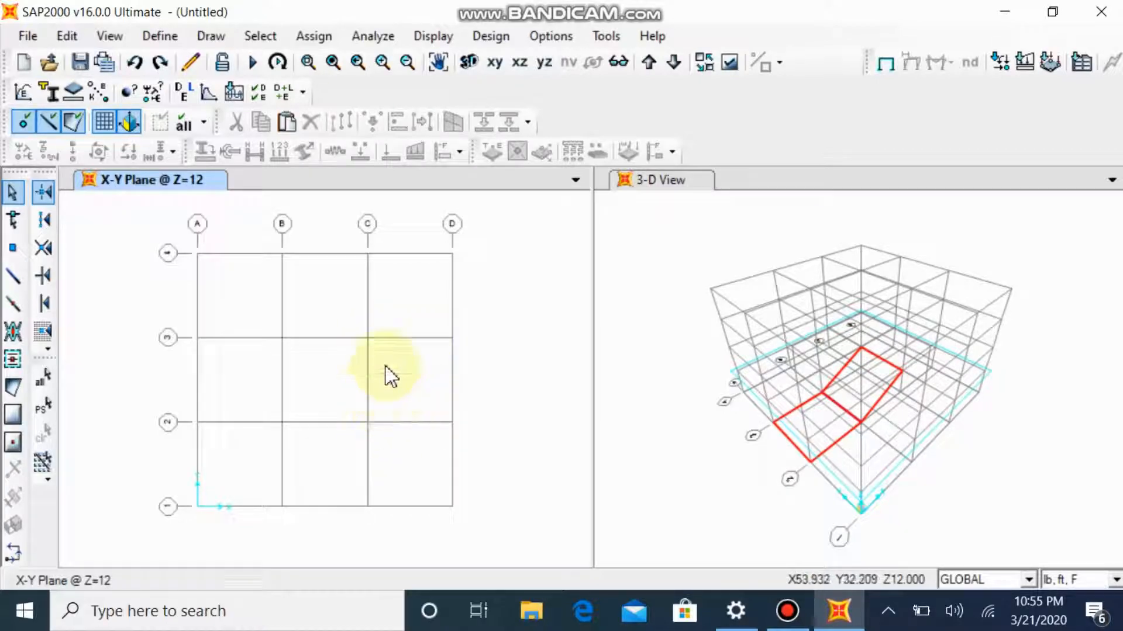
left_click(15, 447)
left_click(431, 389)
left_click(702, 249)
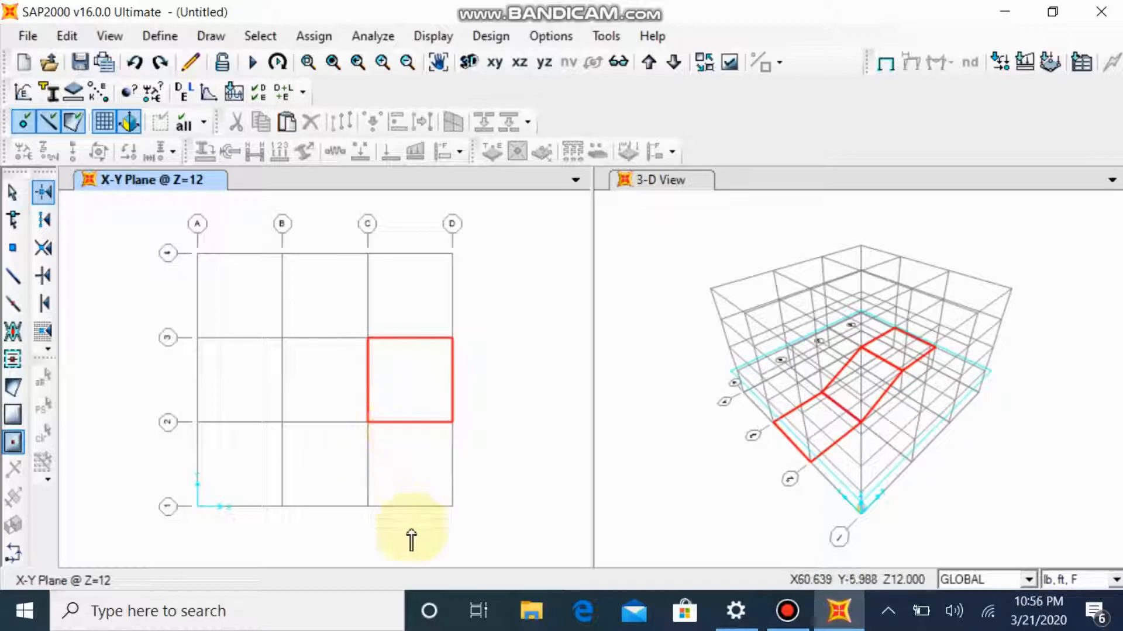
Step: Draw a straight FSEC1 frame on grid line 2 from grid line C to D at Z=12
left_click(13, 274)
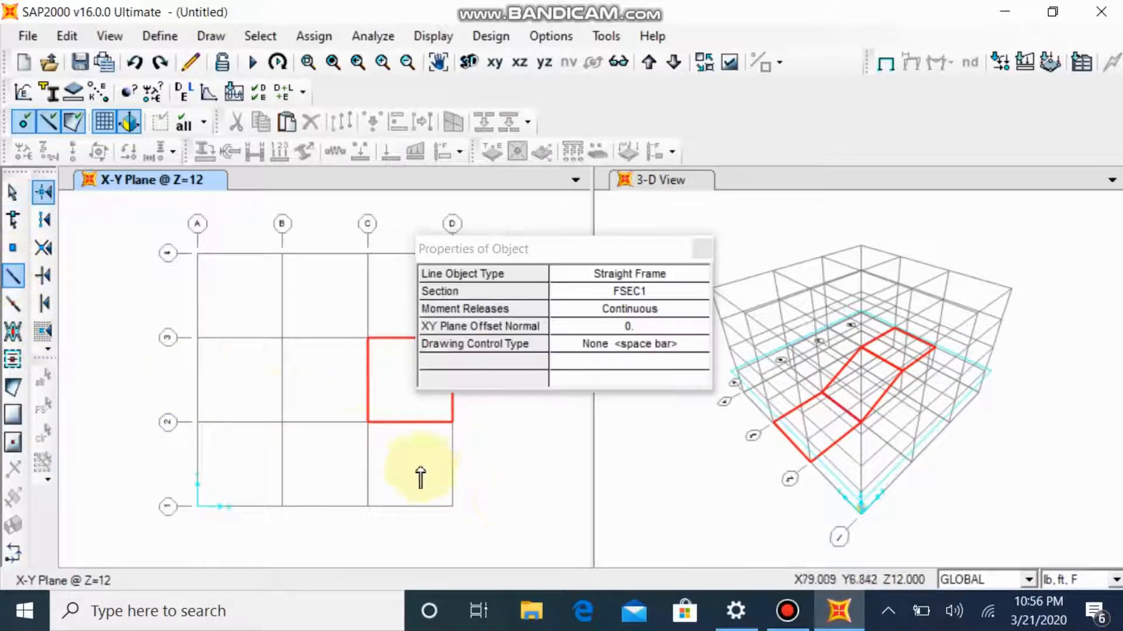
left_click(368, 423)
left_click(452, 422)
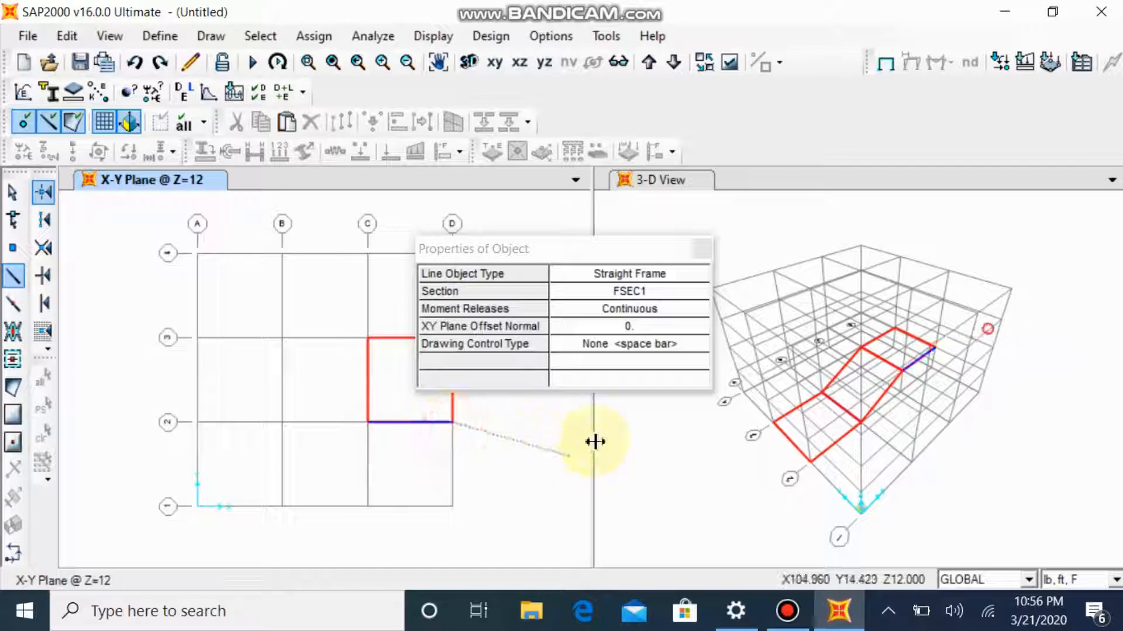
key("Escape")
Step: Extrude the frame on grid line 2 between C and D into one ASEC1 area with dx 0, dy -24 and dz 12
left_click(413, 422)
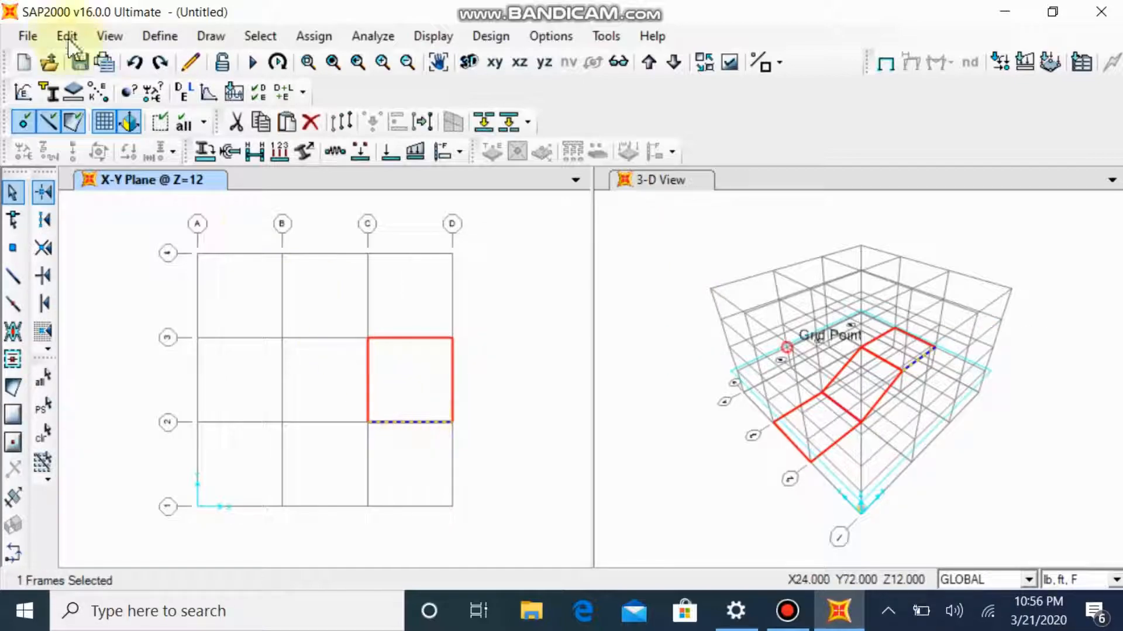
left_click(66, 36)
left_click(160, 313)
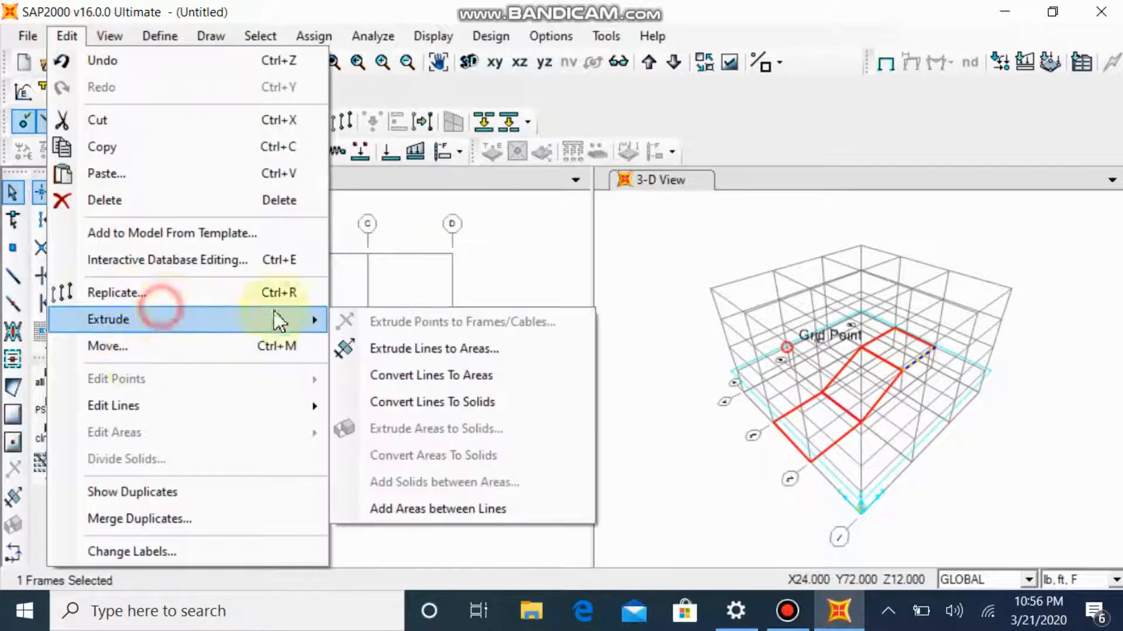
left_click(414, 348)
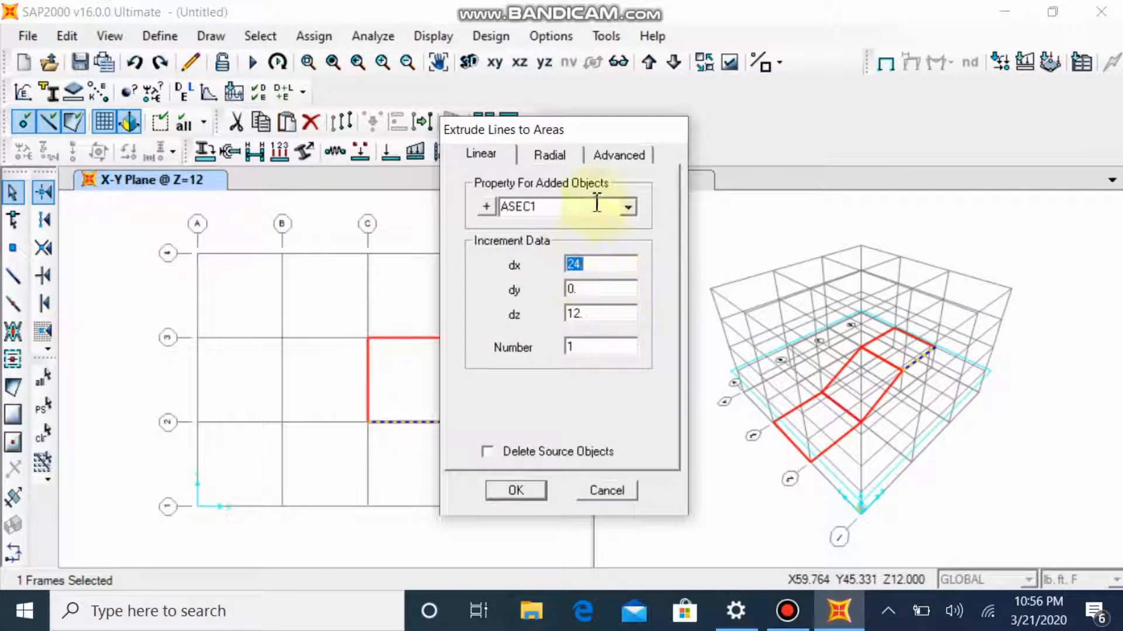
left_click_drag(566, 129, 709, 128)
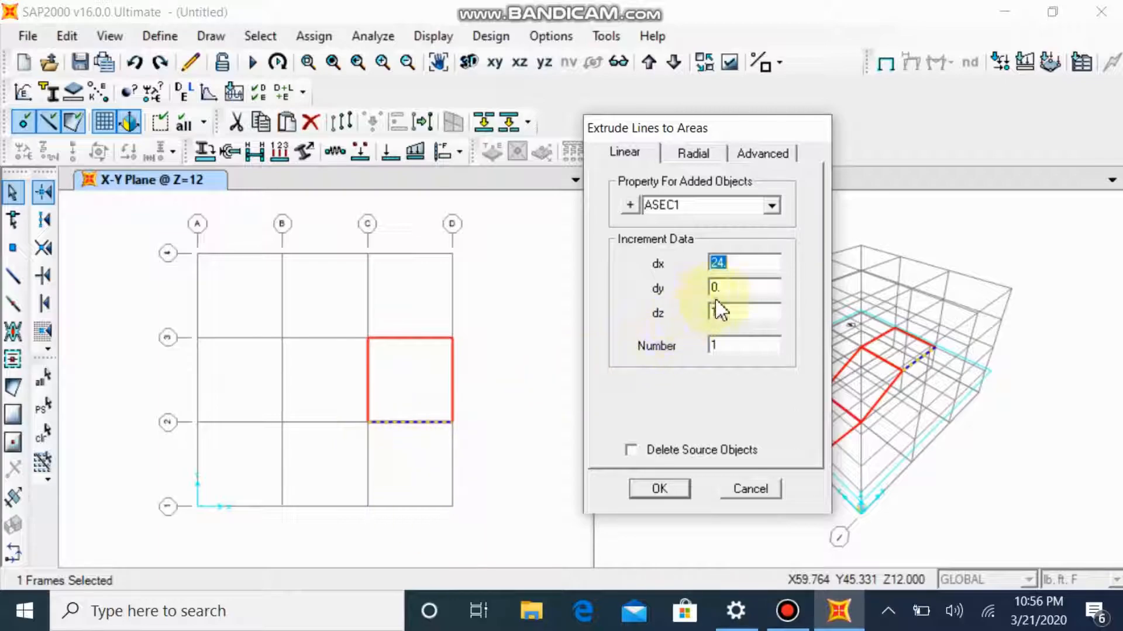
left_click(738, 285)
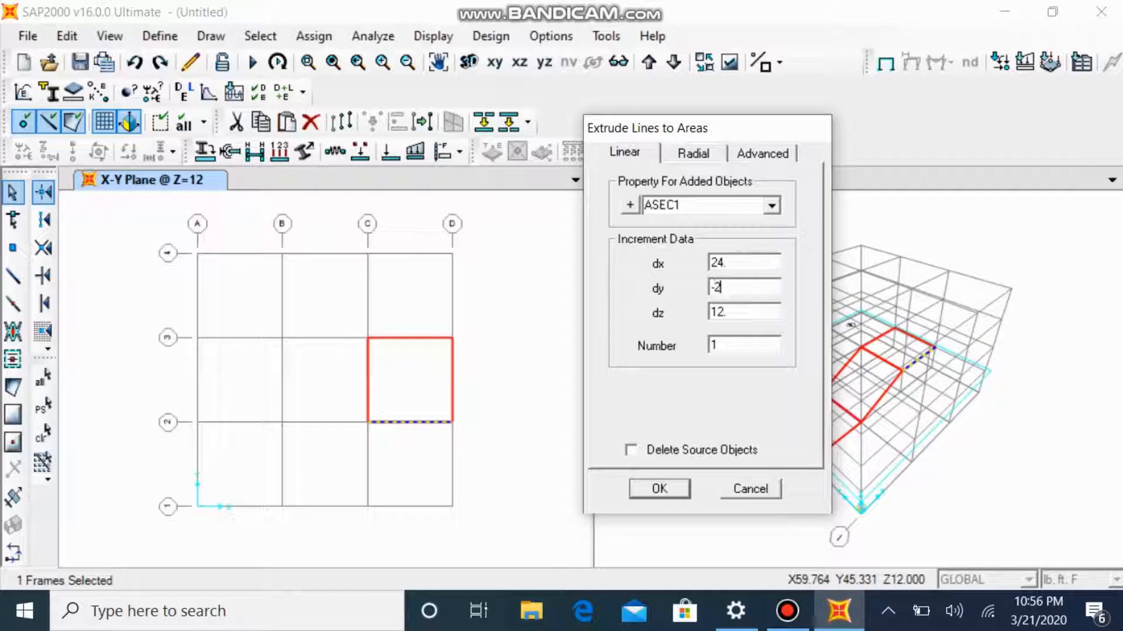
double_click(732, 257)
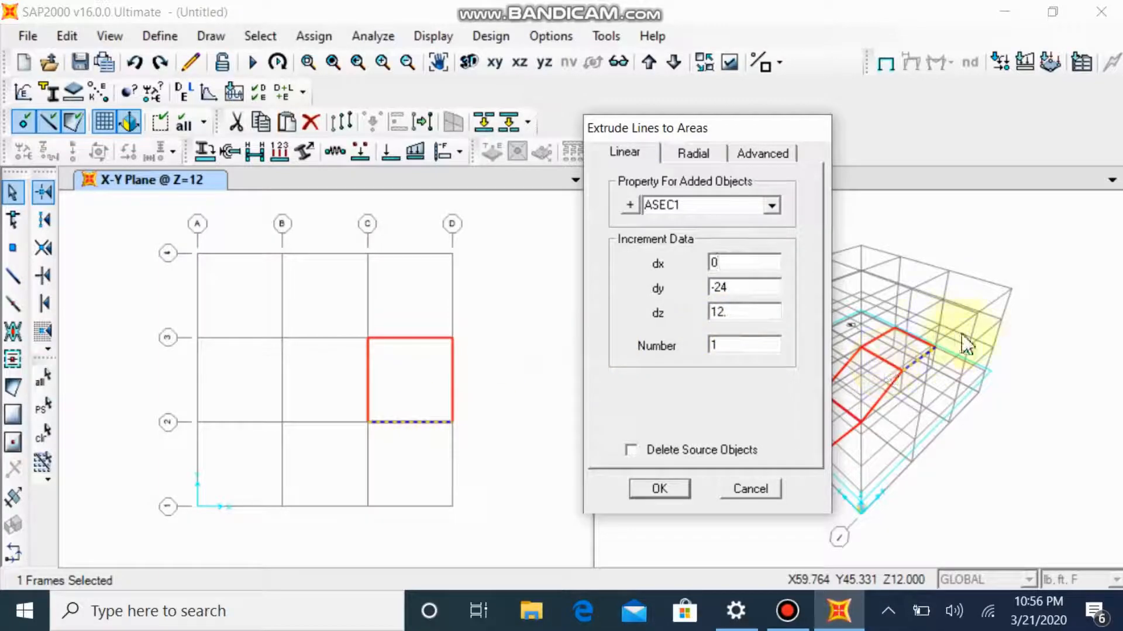
double_click(731, 314)
type("12")
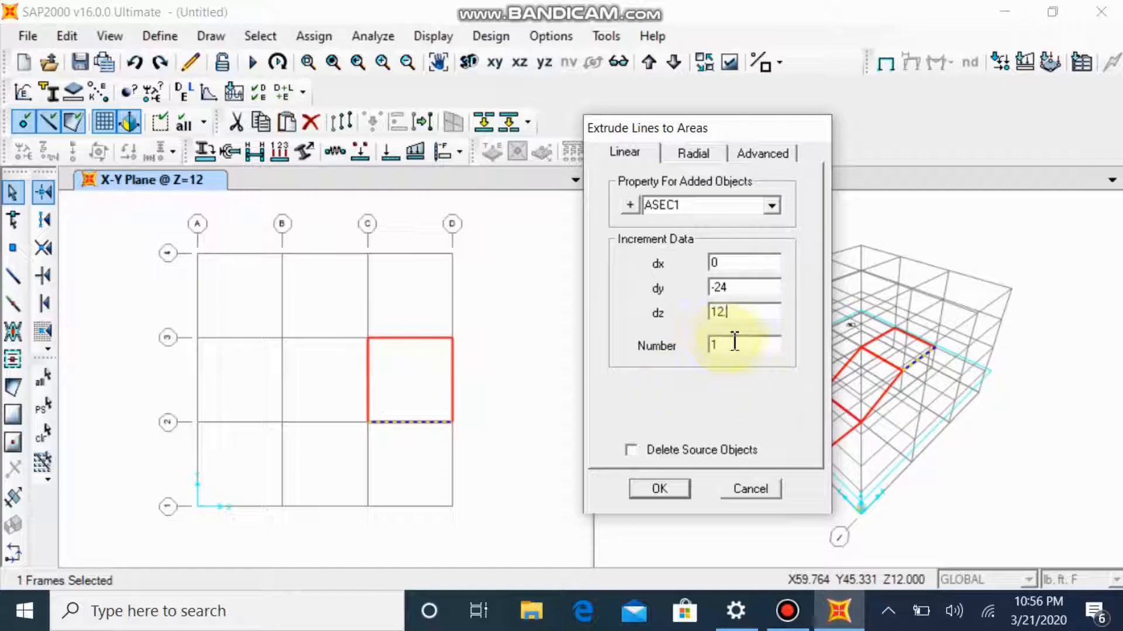
left_click(666, 496)
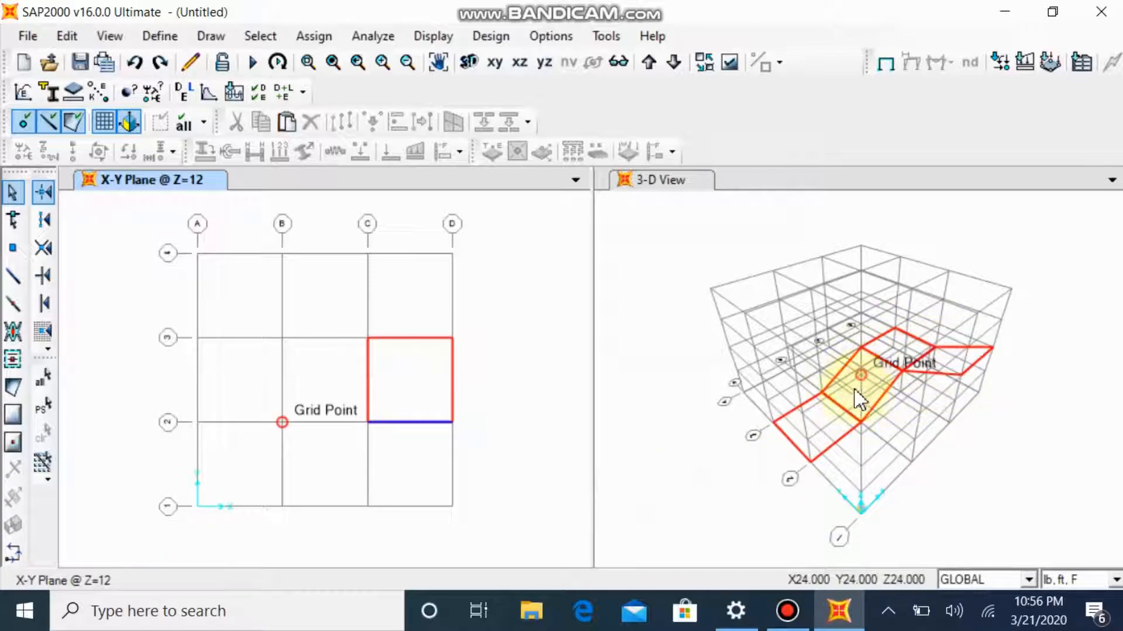
Step: Assign pinned restraints, fixing translations 1, 2 and 3, to all corner joints of the landings and flights
left_click(988, 359)
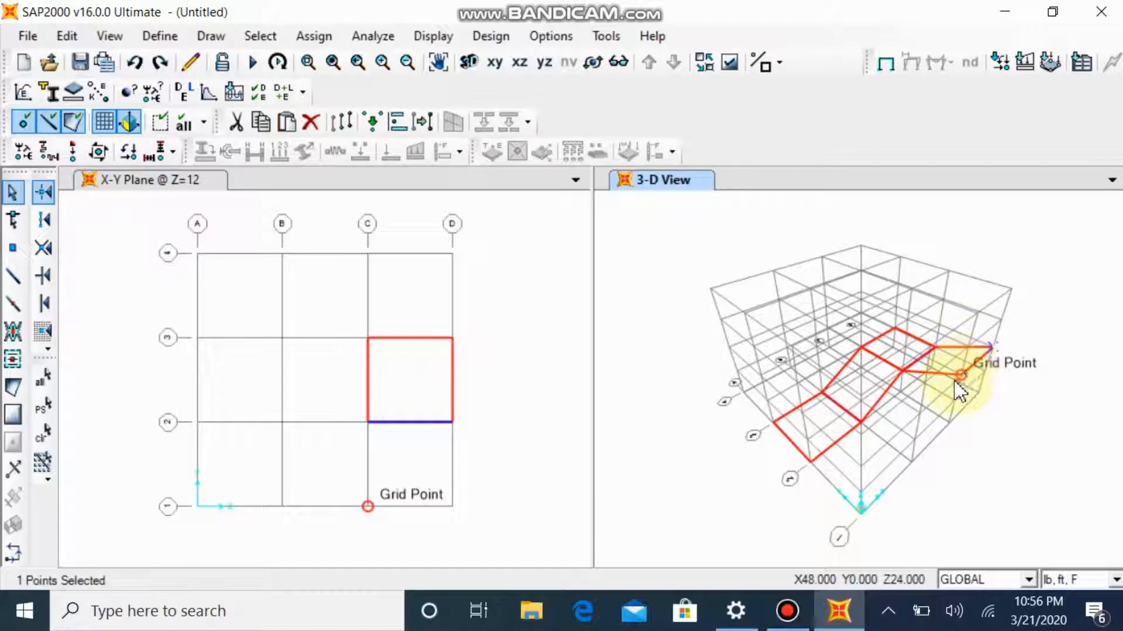
left_click(960, 375)
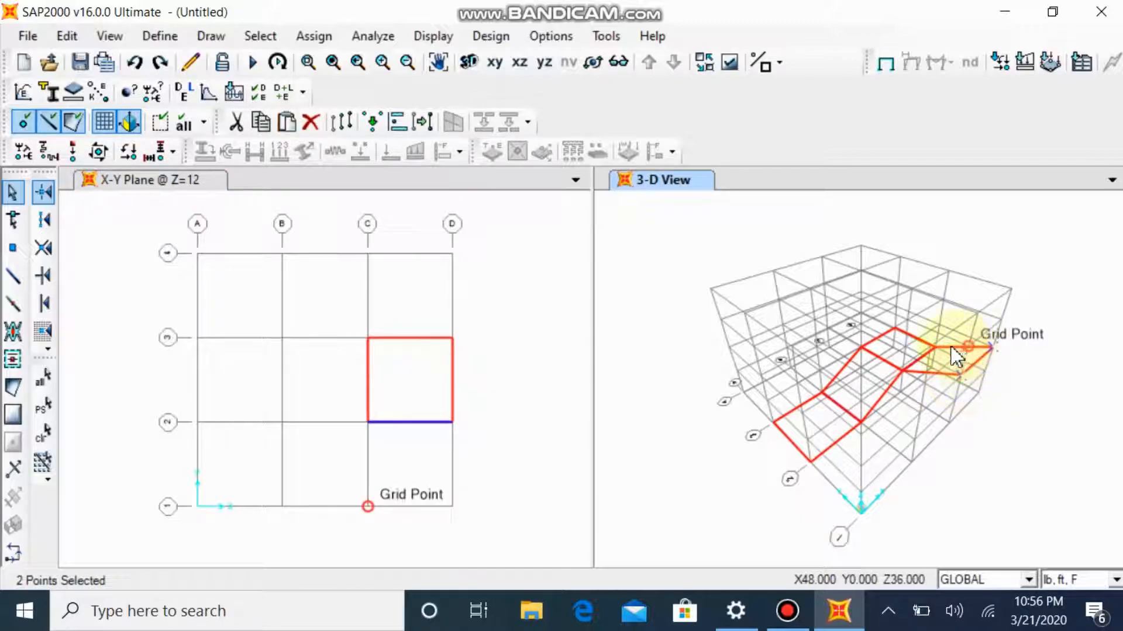
left_click(935, 347)
left_click(893, 329)
left_click(857, 347)
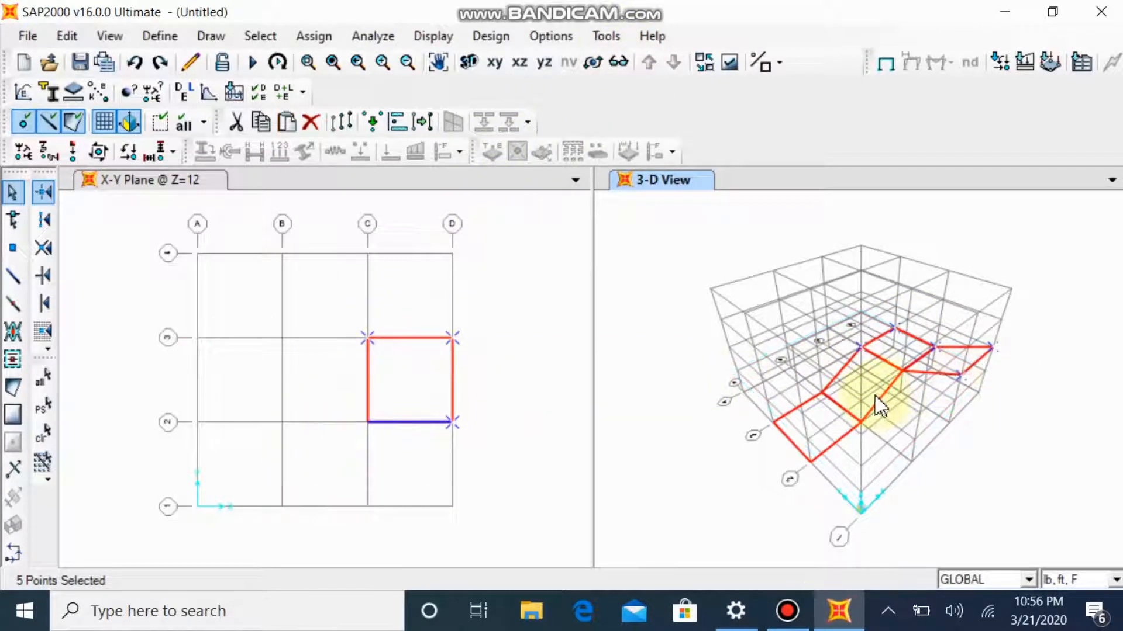
left_click(806, 462)
left_click(859, 419)
left_click(817, 387)
left_click(771, 420)
left_click(902, 373)
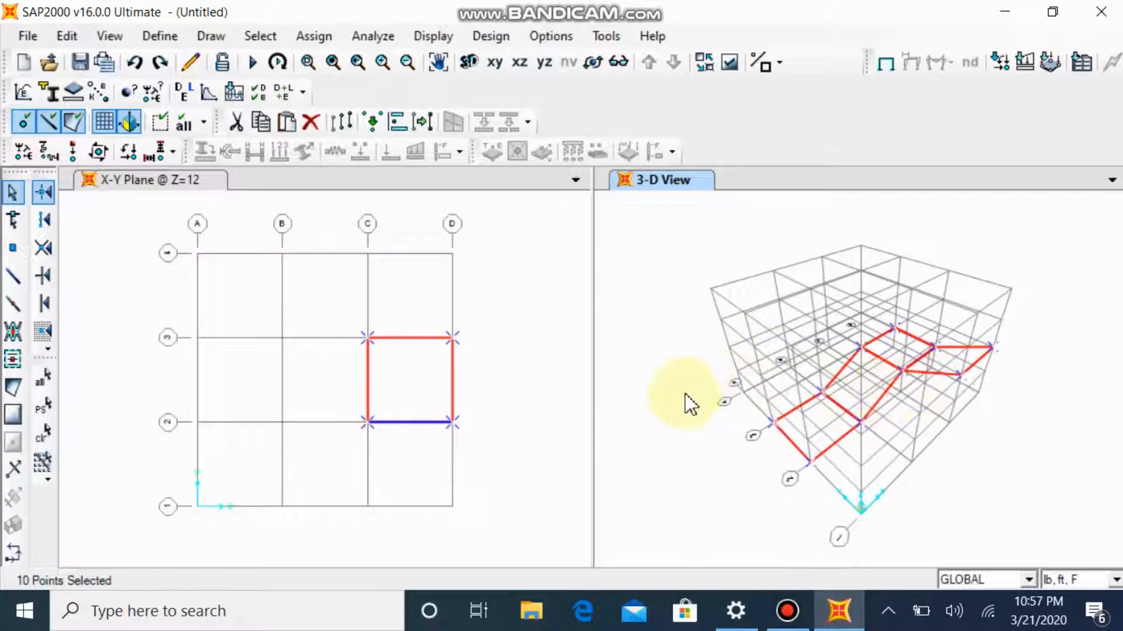
left_click(331, 42)
mouse_move(393, 29)
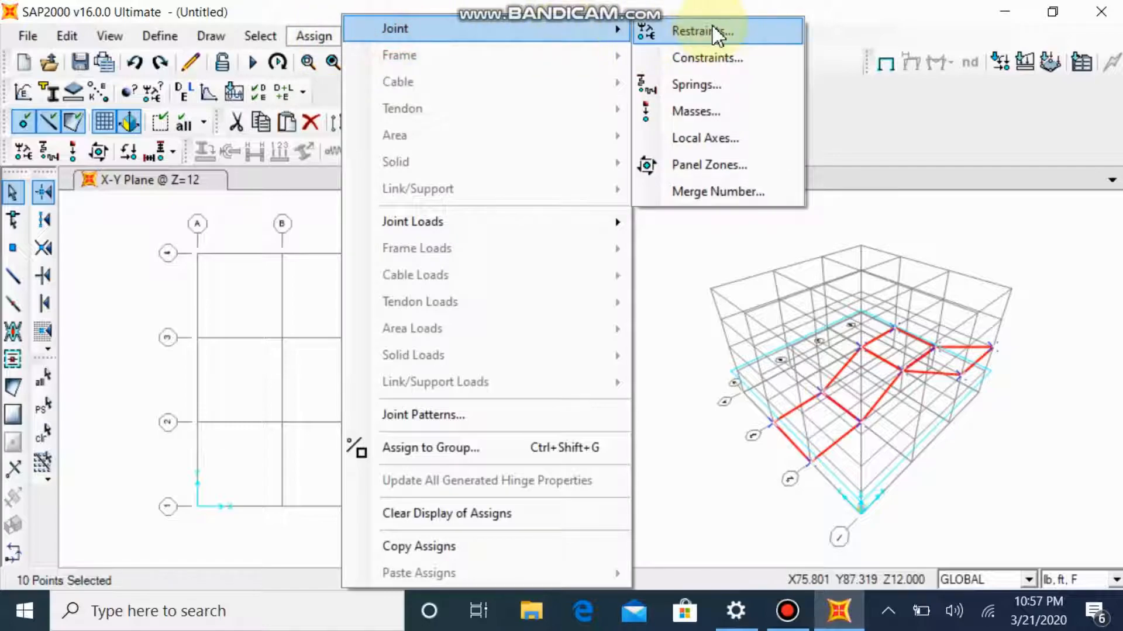
left_click(701, 32)
left_click(543, 379)
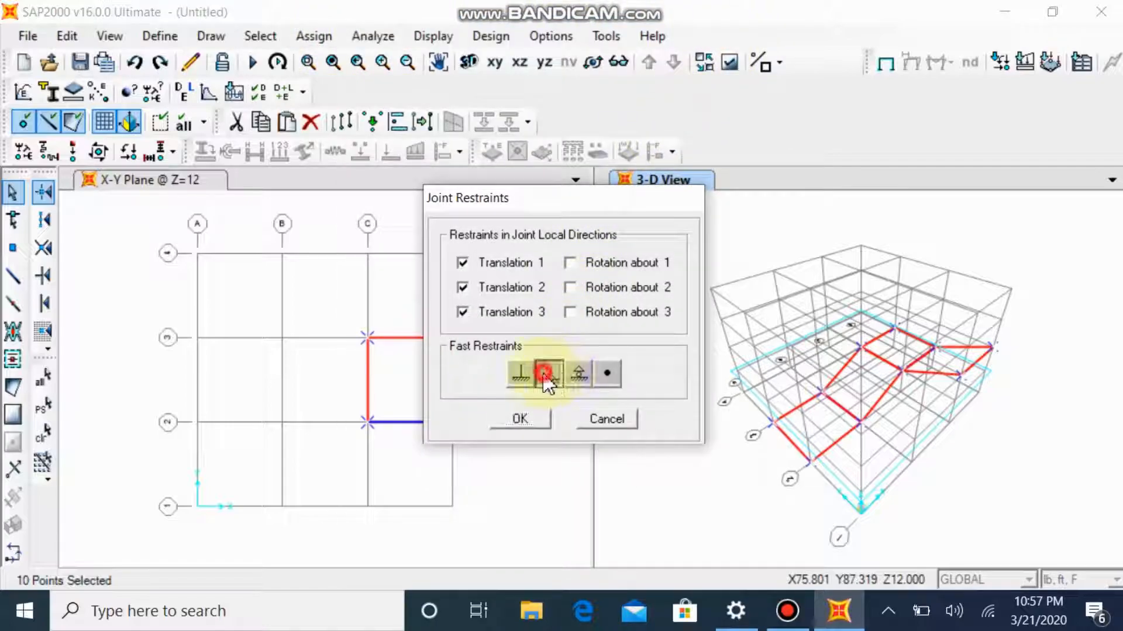
left_click(522, 420)
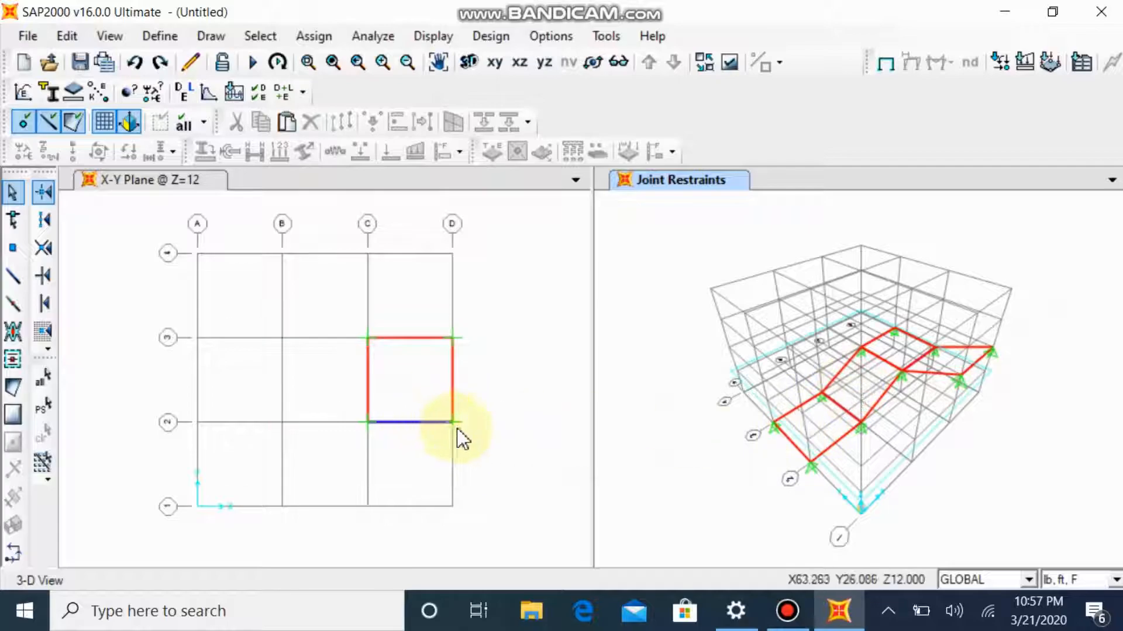
left_click(409, 387)
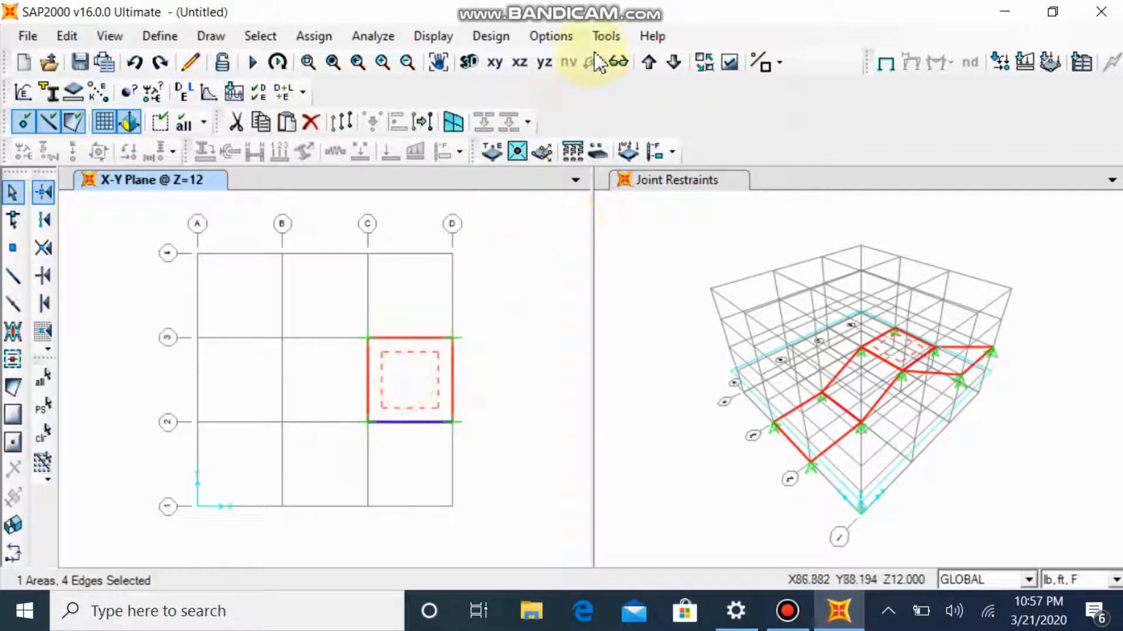
left_click(674, 61)
left_click(231, 376)
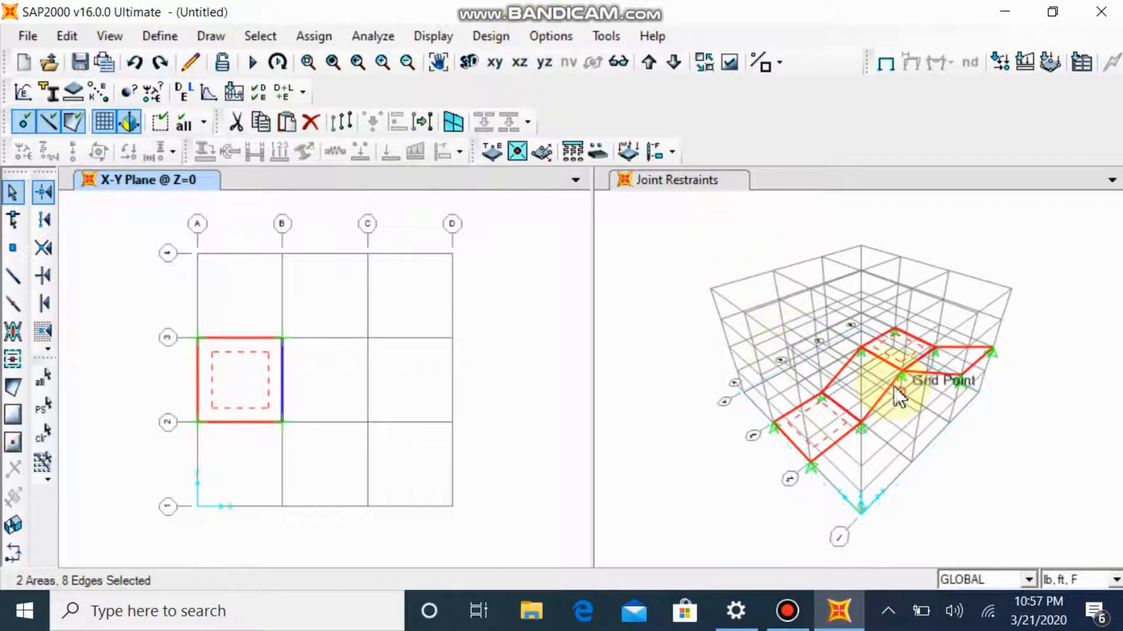
key("Escape")
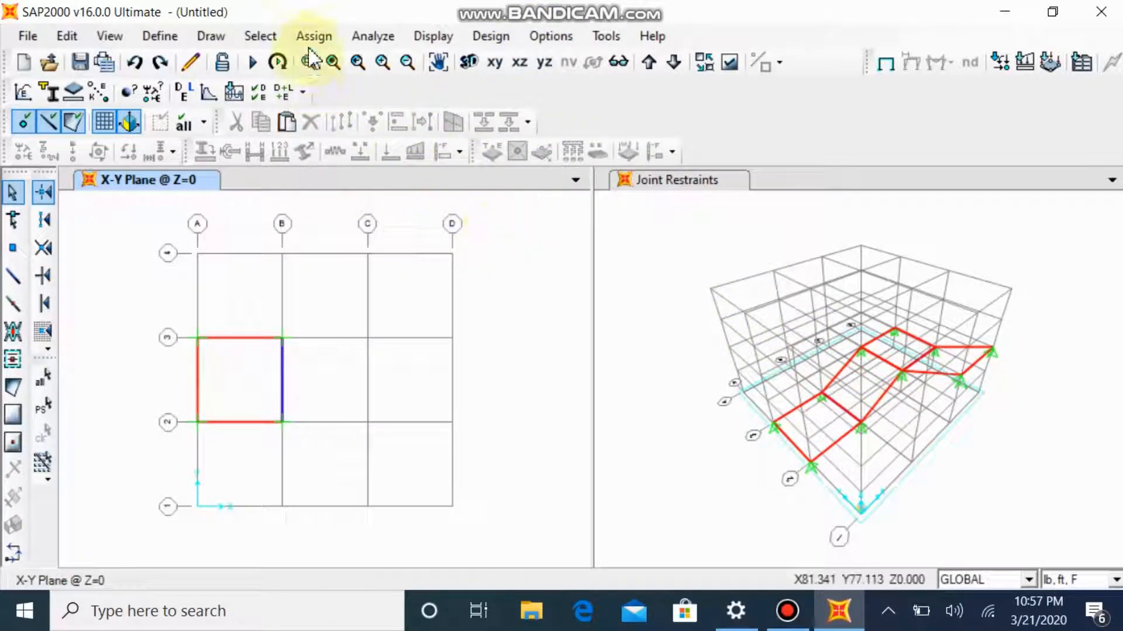
Step: Select all areas with section ASEC1 and divide each into 2 by 2 objects
left_click(260, 35)
mouse_move(326, 63)
left_click(555, 241)
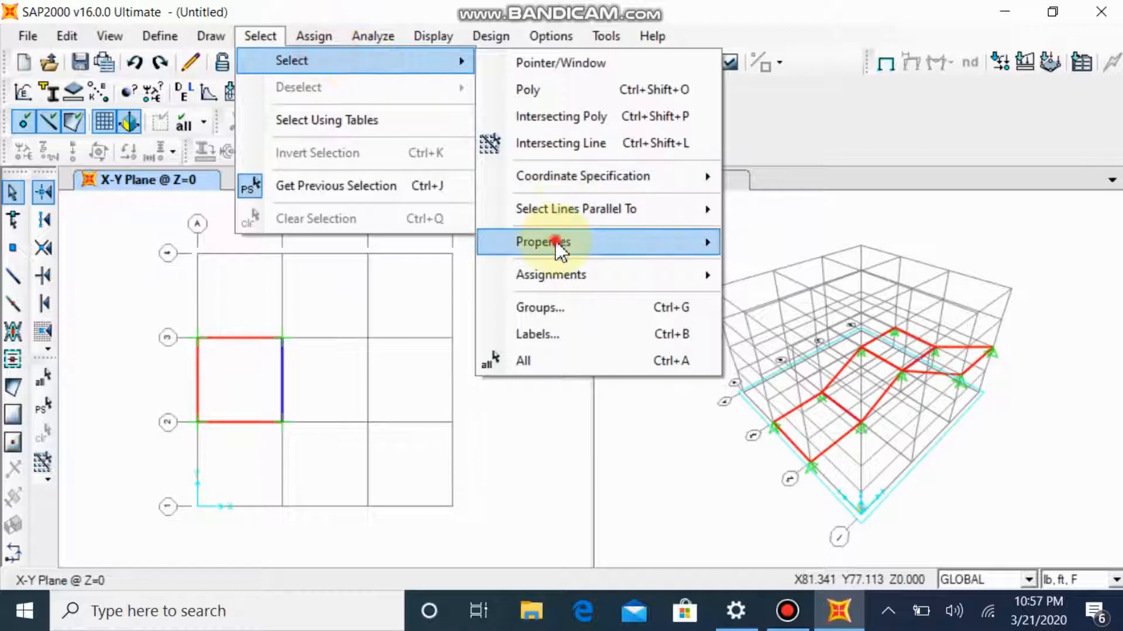
left_click(798, 351)
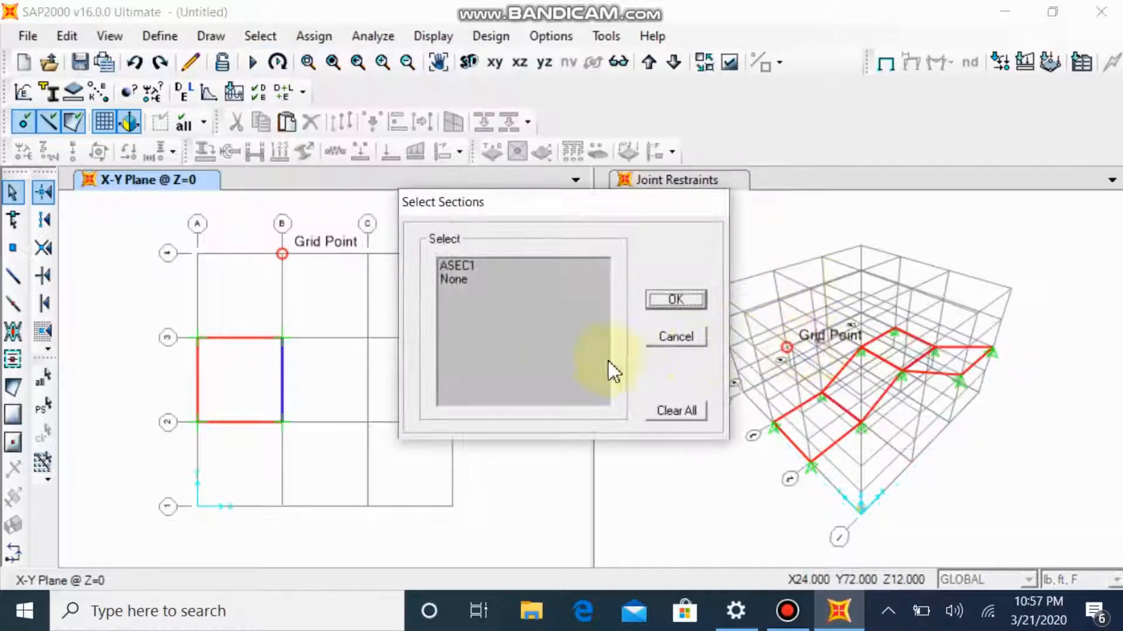
left_click(451, 265)
left_click(673, 300)
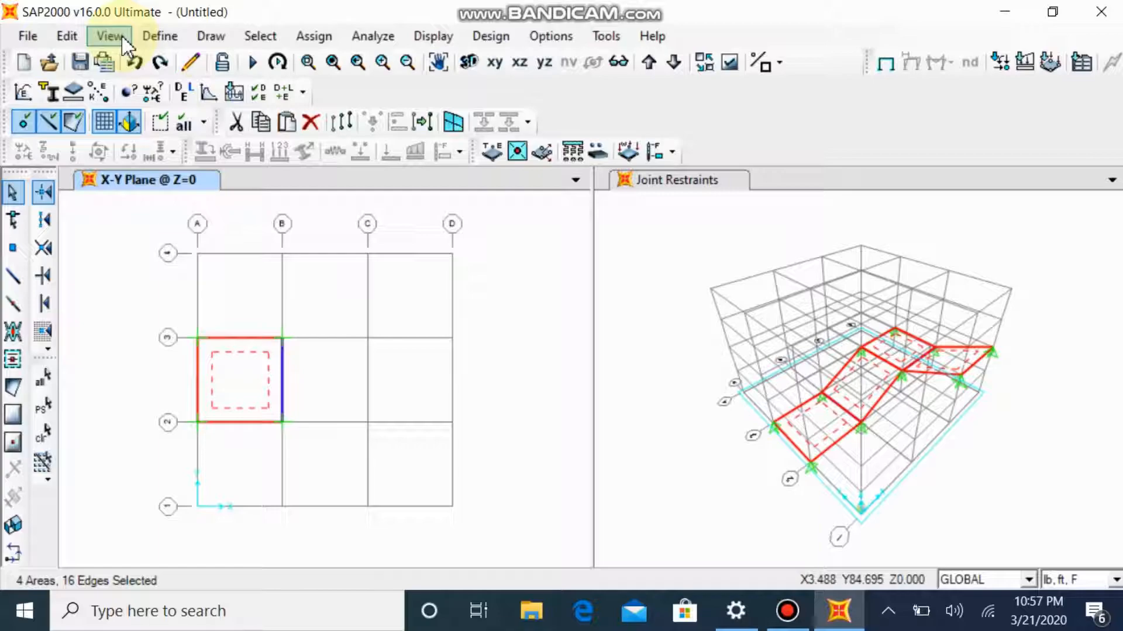
left_click(68, 35)
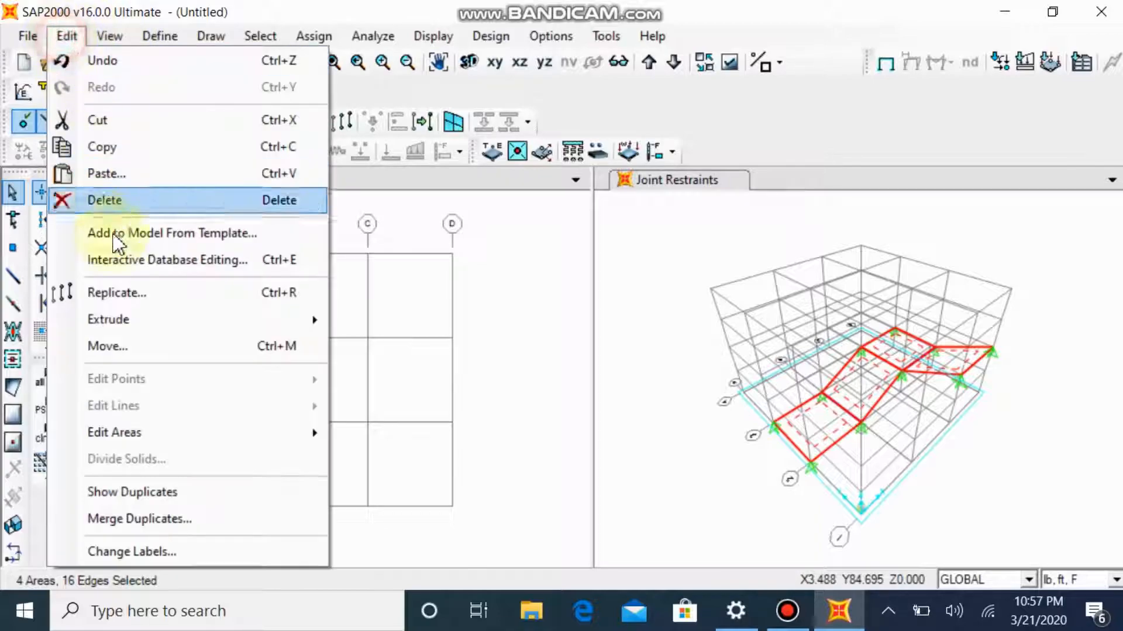
mouse_move(250, 432)
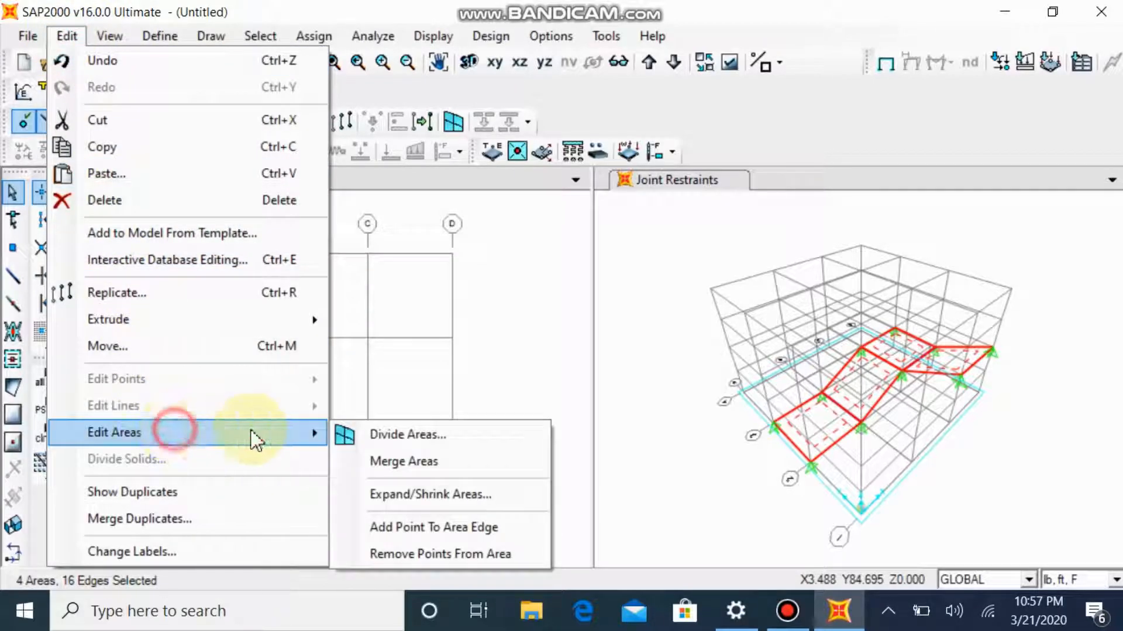
left_click(374, 433)
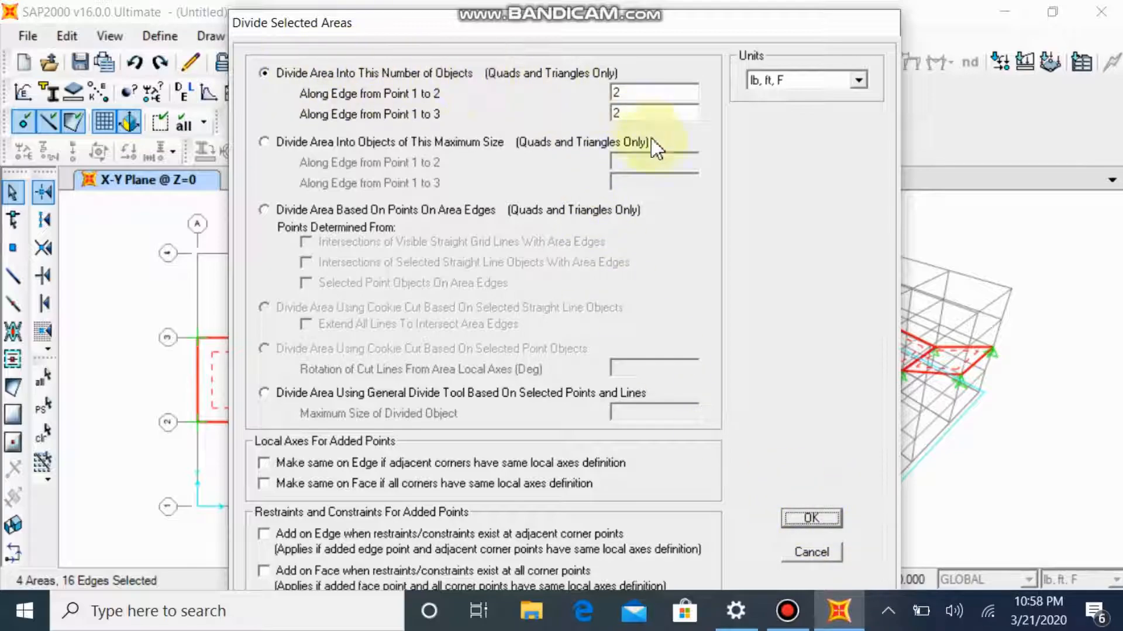
left_click(811, 518)
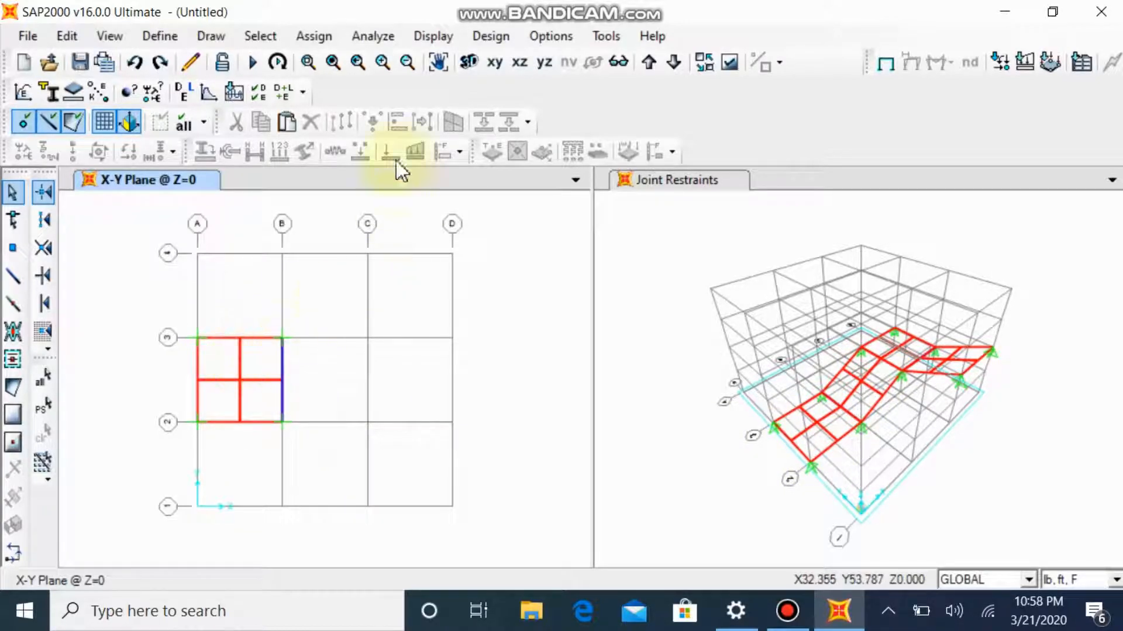
Step: Select all areas with section ASEC1 and assign them a DEAD uniform shell load of 0.75 in Kip, ft, F units, in the gravity direction
left_click(260, 36)
key("Escape")
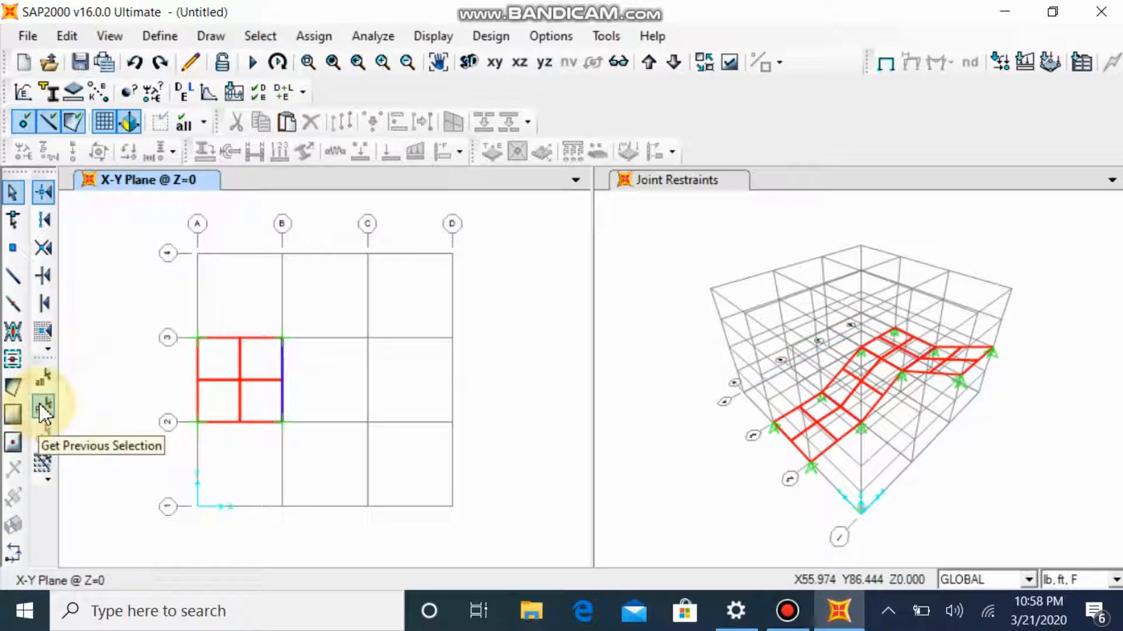
left_click(260, 37)
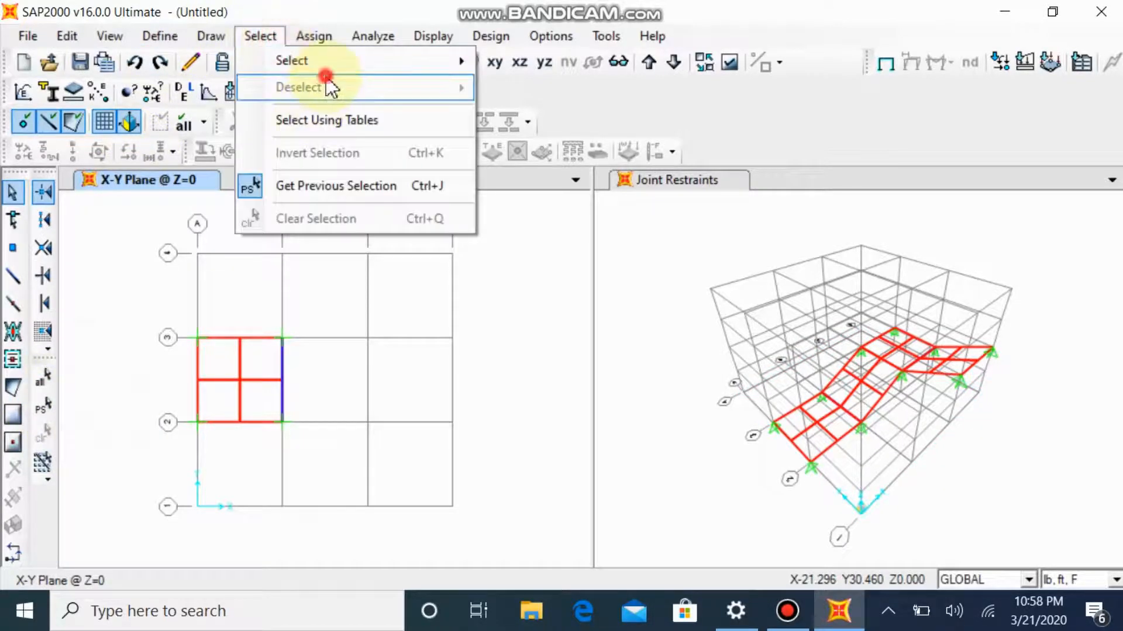
mouse_move(338, 62)
mouse_move(549, 243)
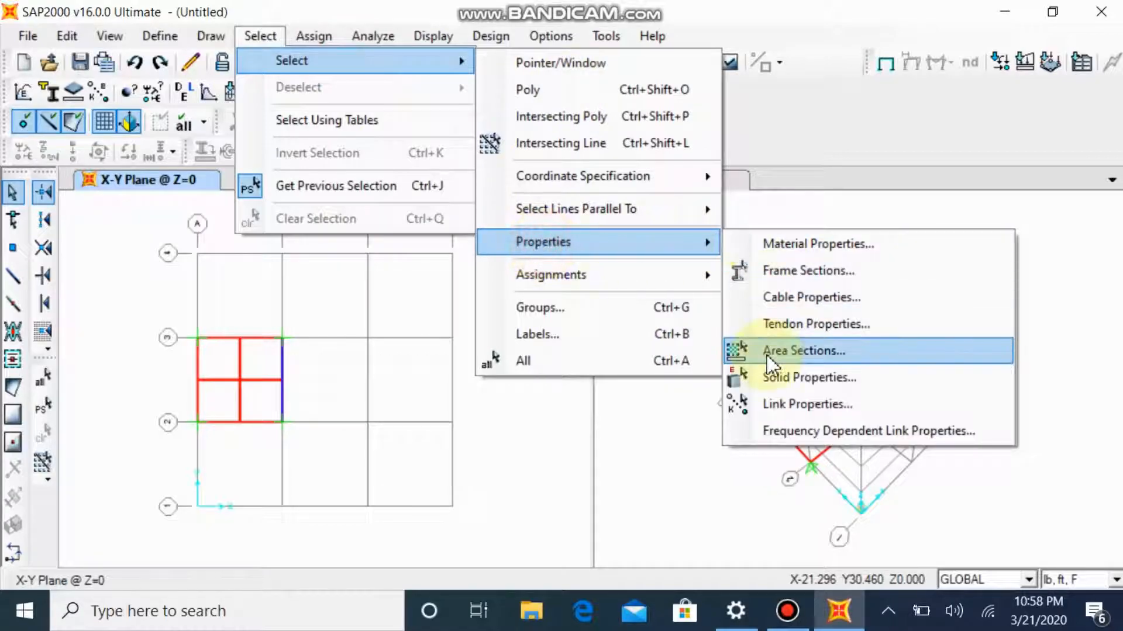
left_click(739, 352)
left_click(480, 264)
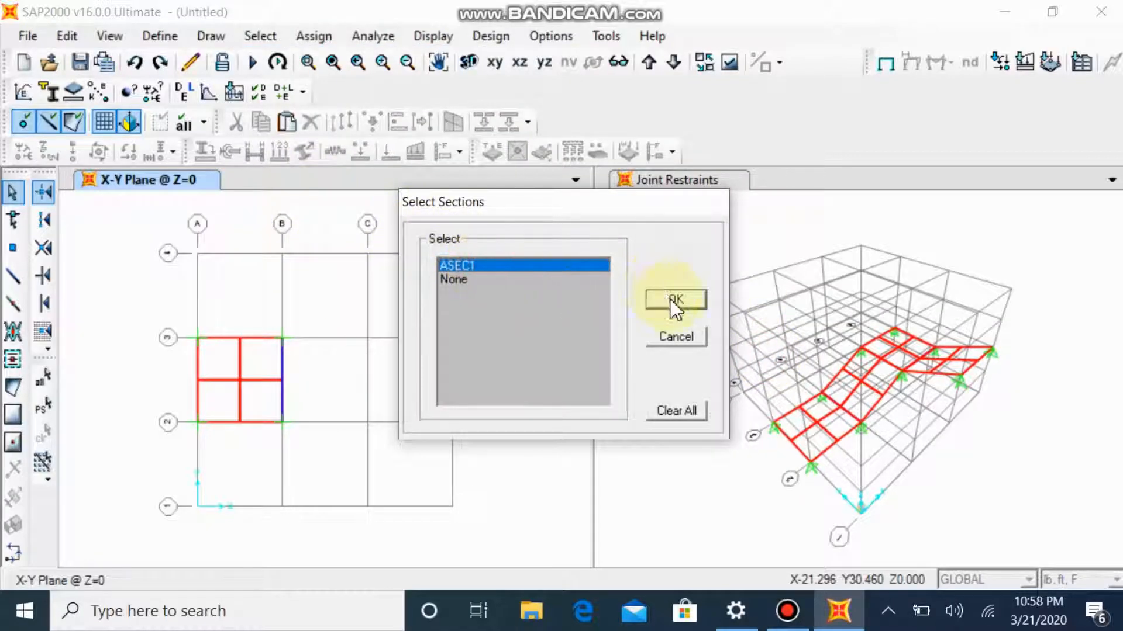
left_click(672, 299)
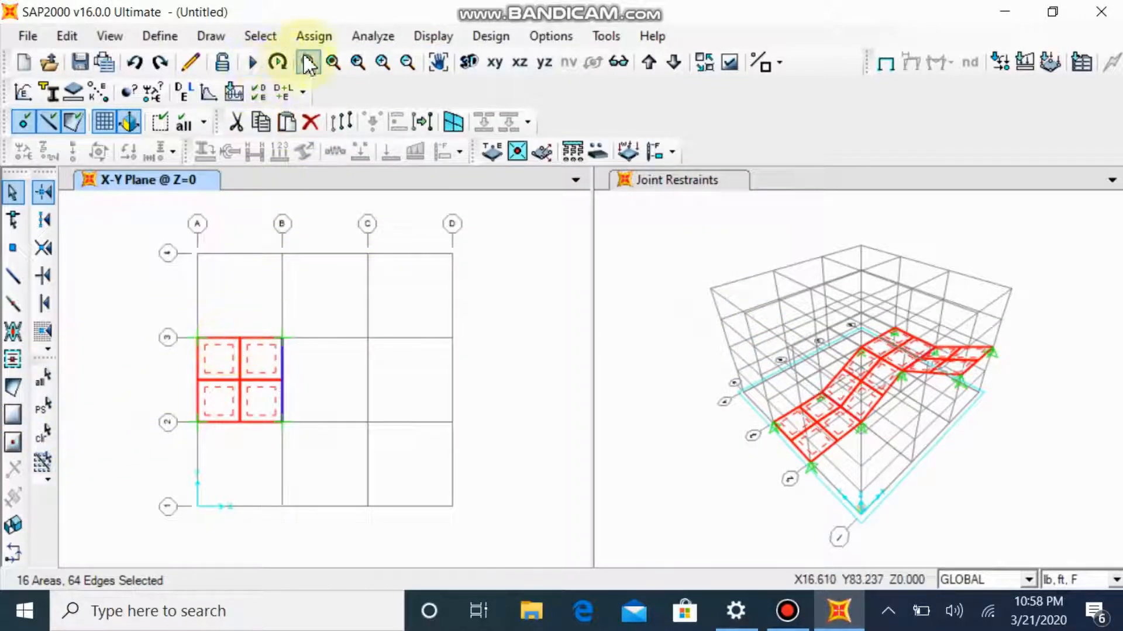
left_click(315, 36)
mouse_move(464, 337)
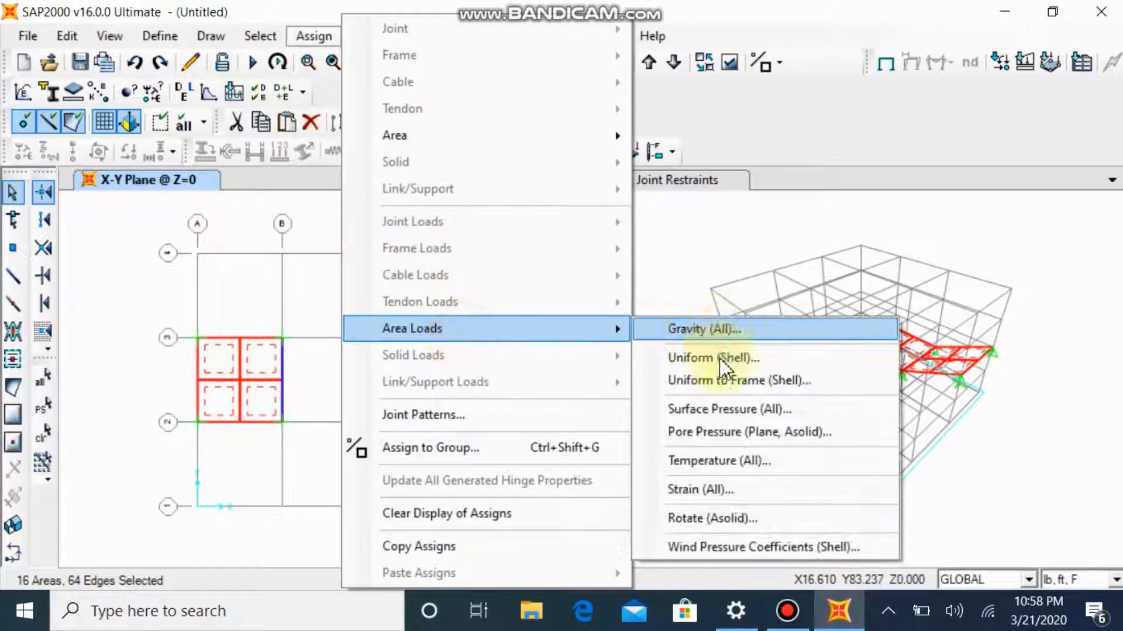
left_click(718, 368)
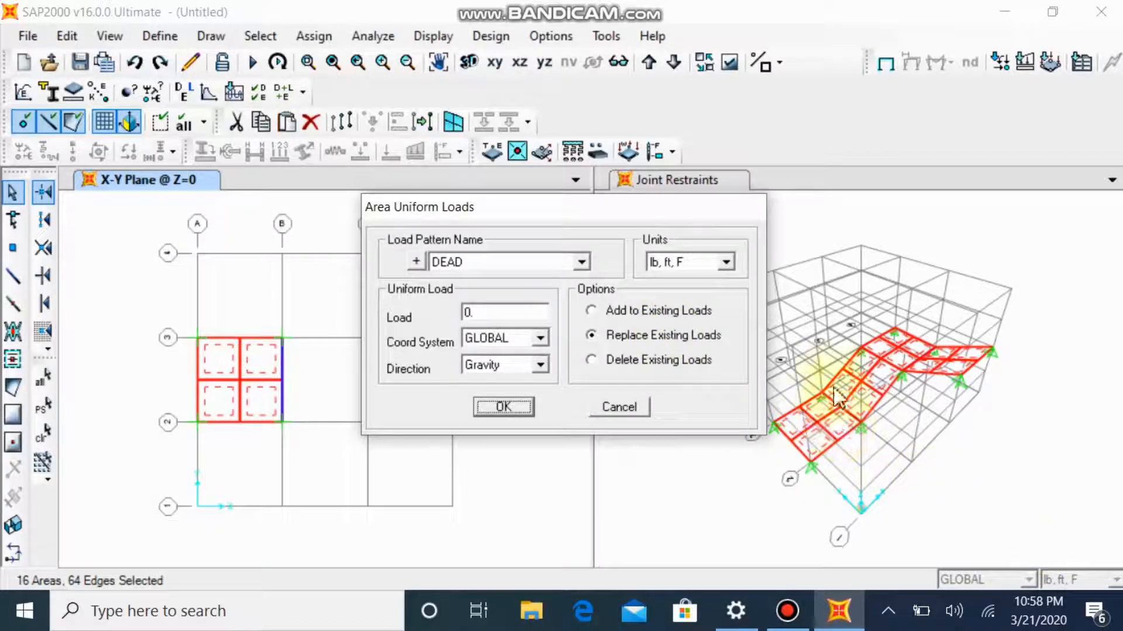
left_click(694, 261)
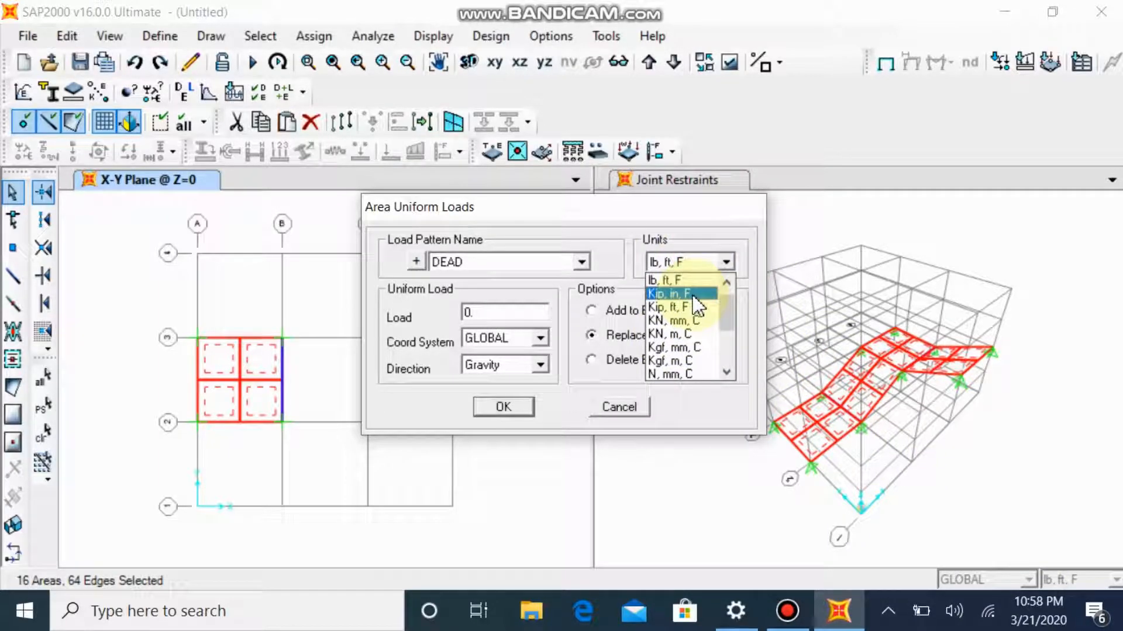
left_click(695, 308)
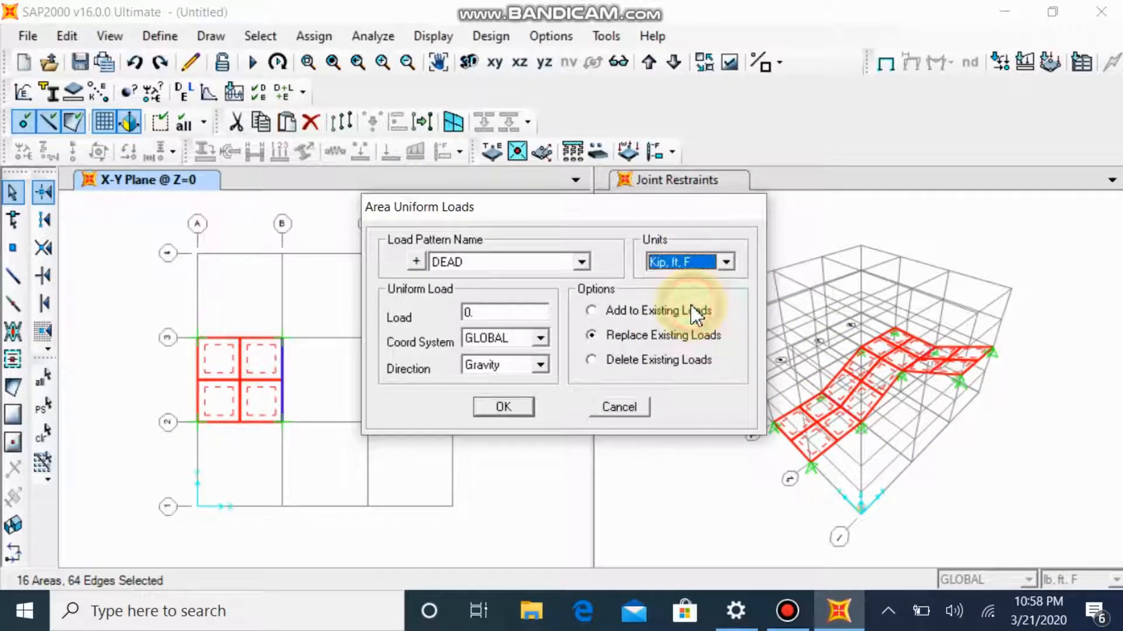
double_click(495, 311)
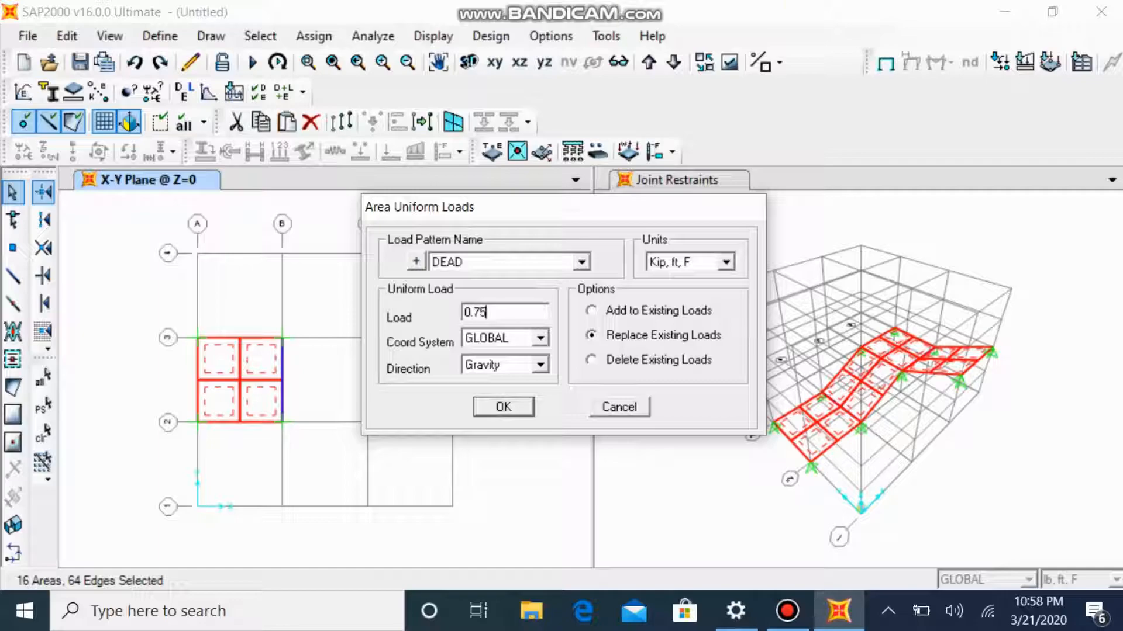
left_click(500, 408)
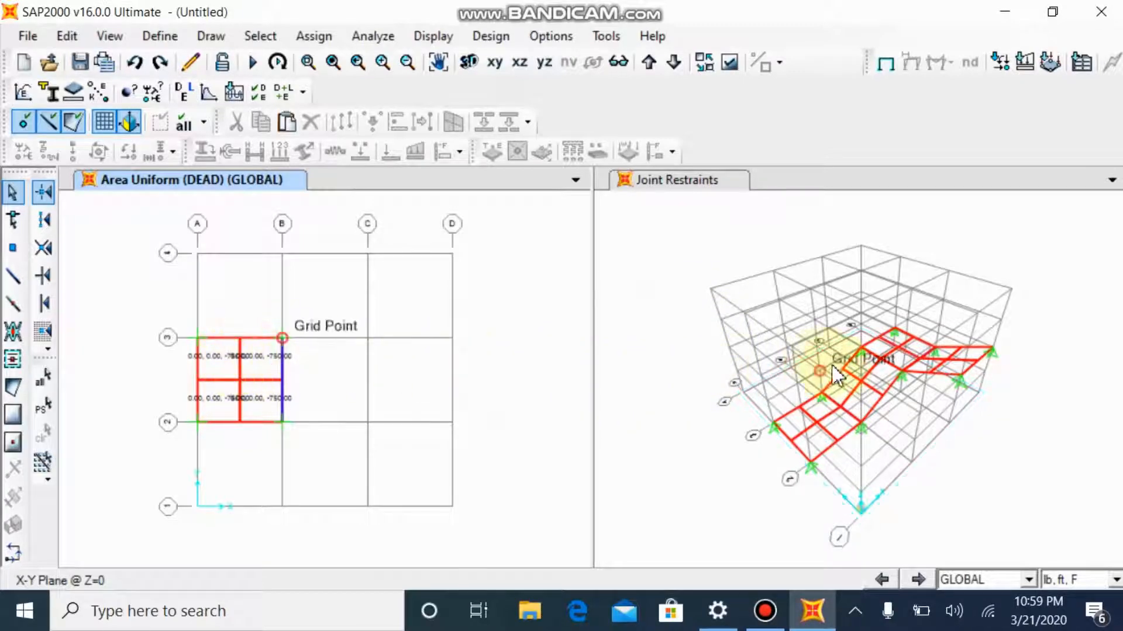
Step: Inspect the loads assigned to one flight area in the 3-D view, using Kip, ft, F units
left_click(859, 400)
right_click(860, 400)
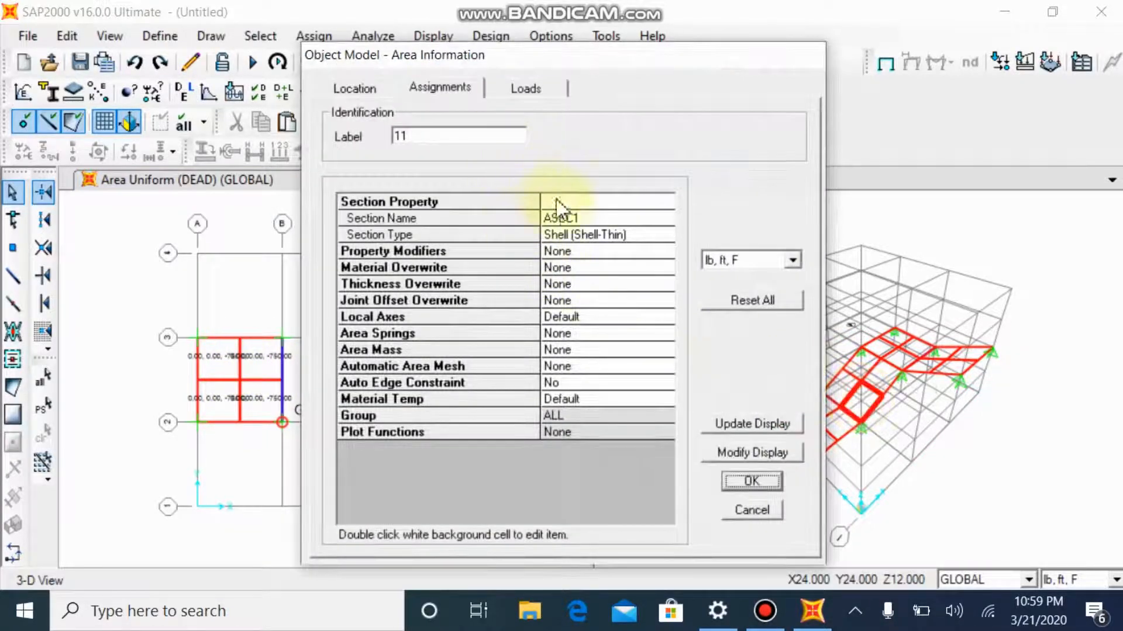
left_click(522, 91)
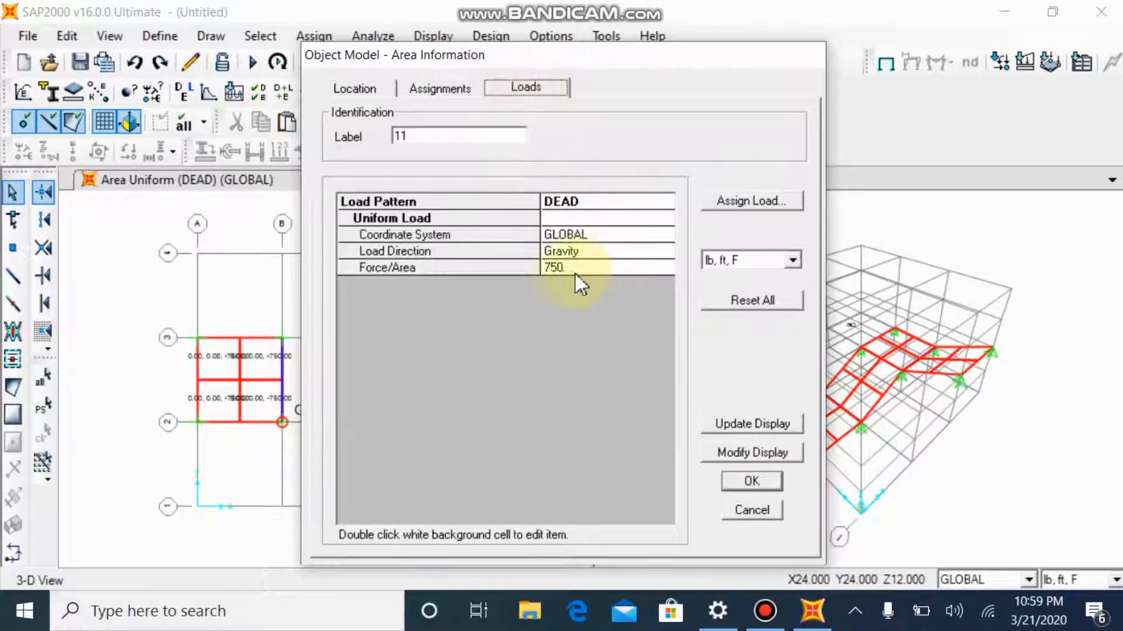
left_click(759, 257)
left_click(724, 305)
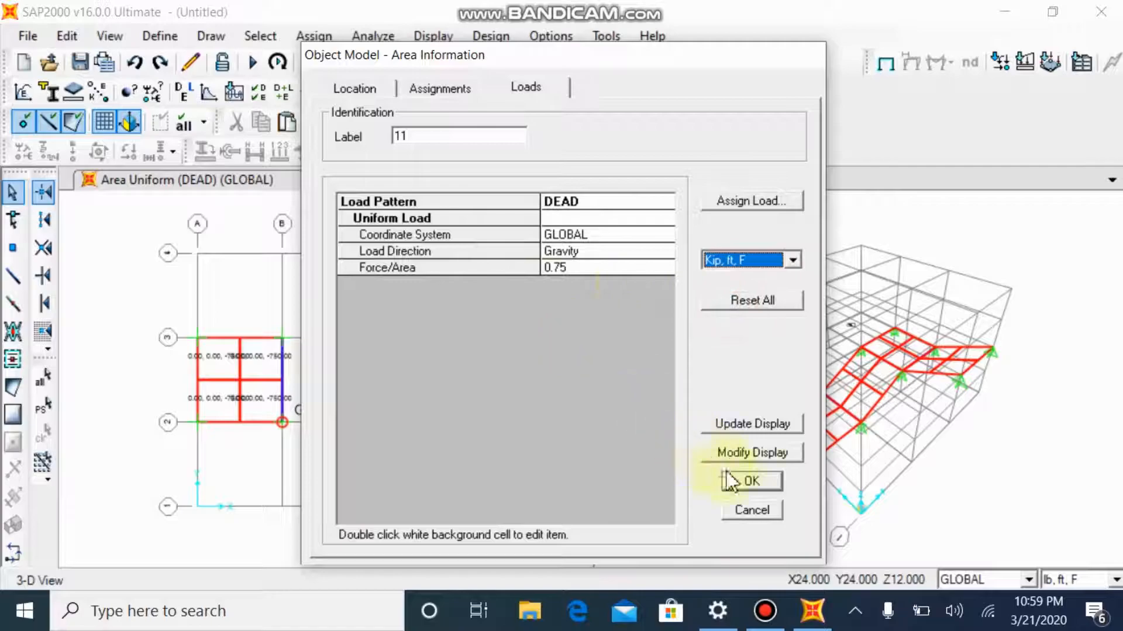
left_click(750, 480)
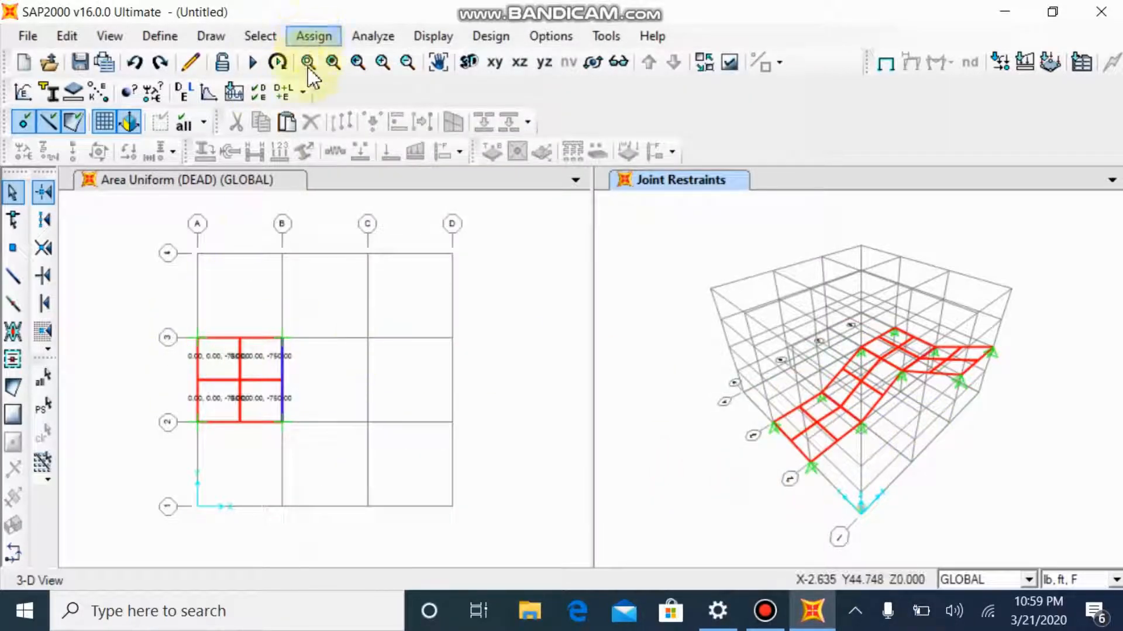
Step: Select all areas with section ASEC1 again by their area section property
left_click(43, 406)
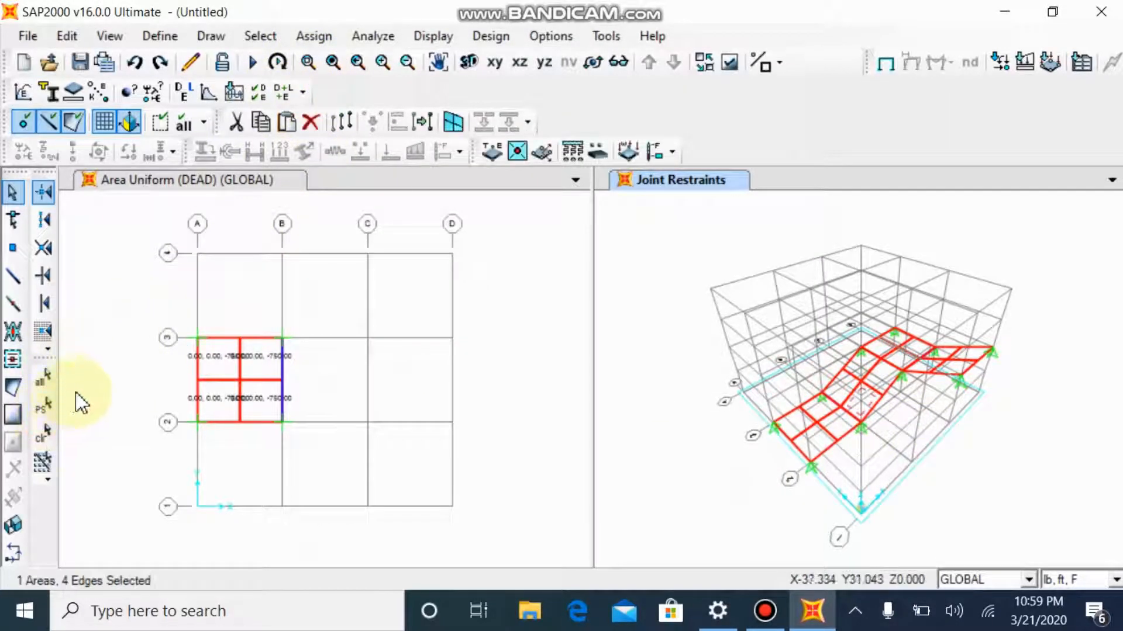
left_click(260, 36)
mouse_move(304, 60)
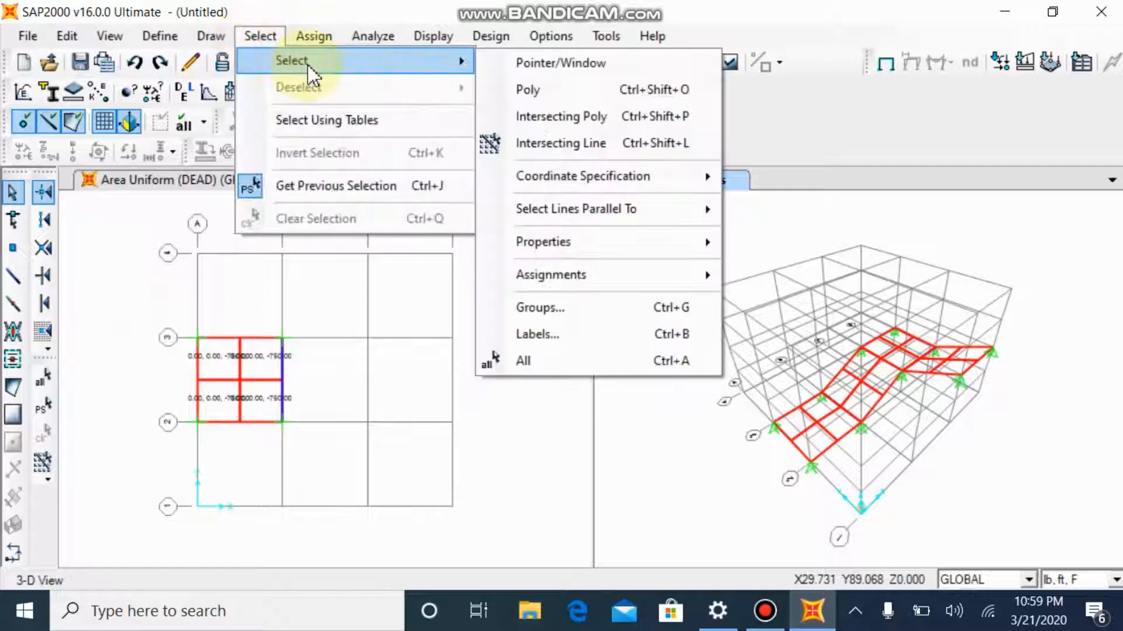
mouse_move(602, 242)
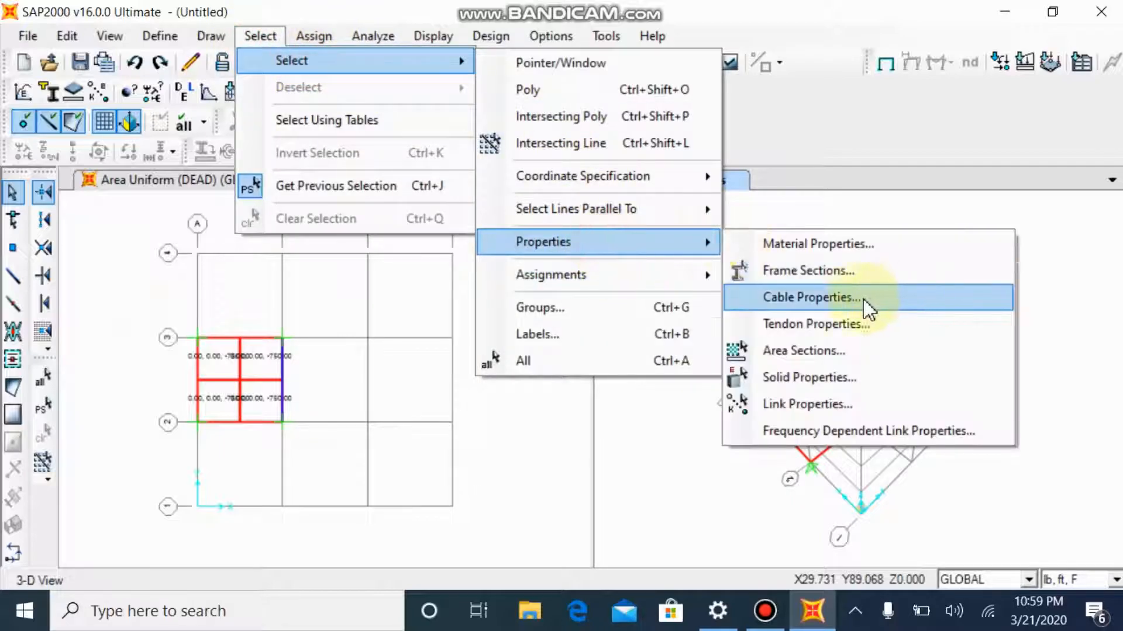
left_click(799, 351)
left_click(493, 267)
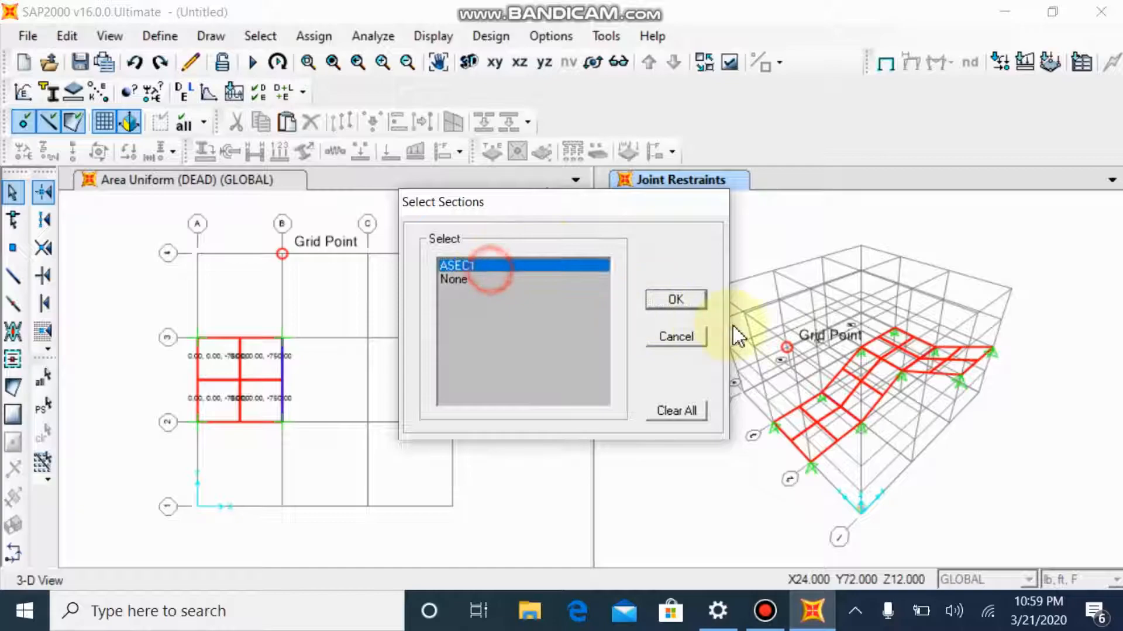
left_click(687, 301)
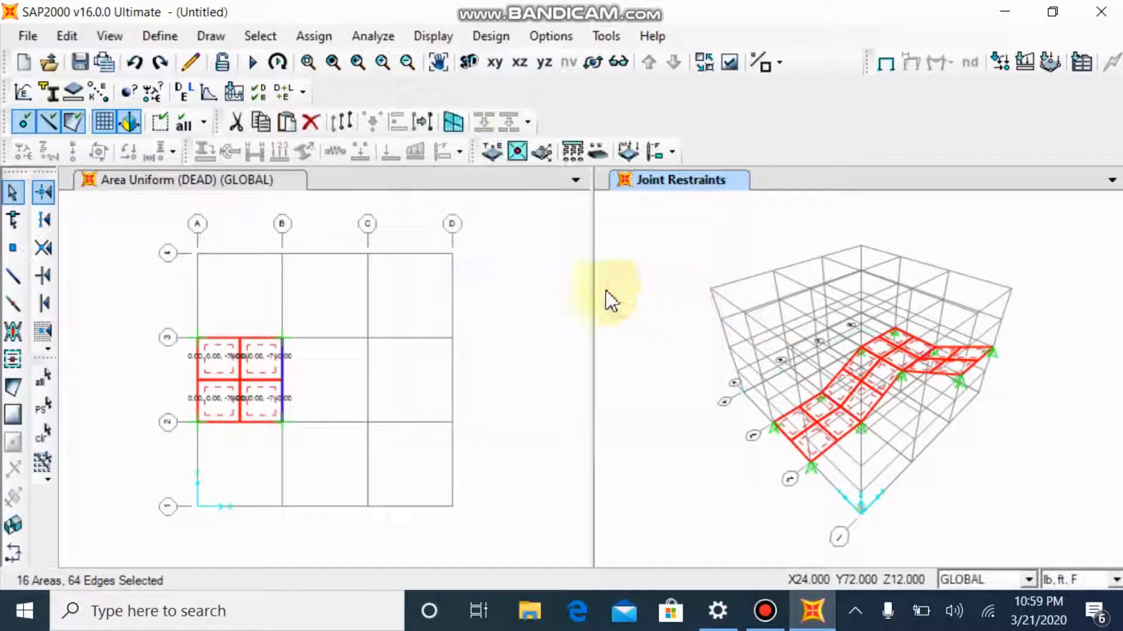
left_click(321, 42)
left_click(232, 251)
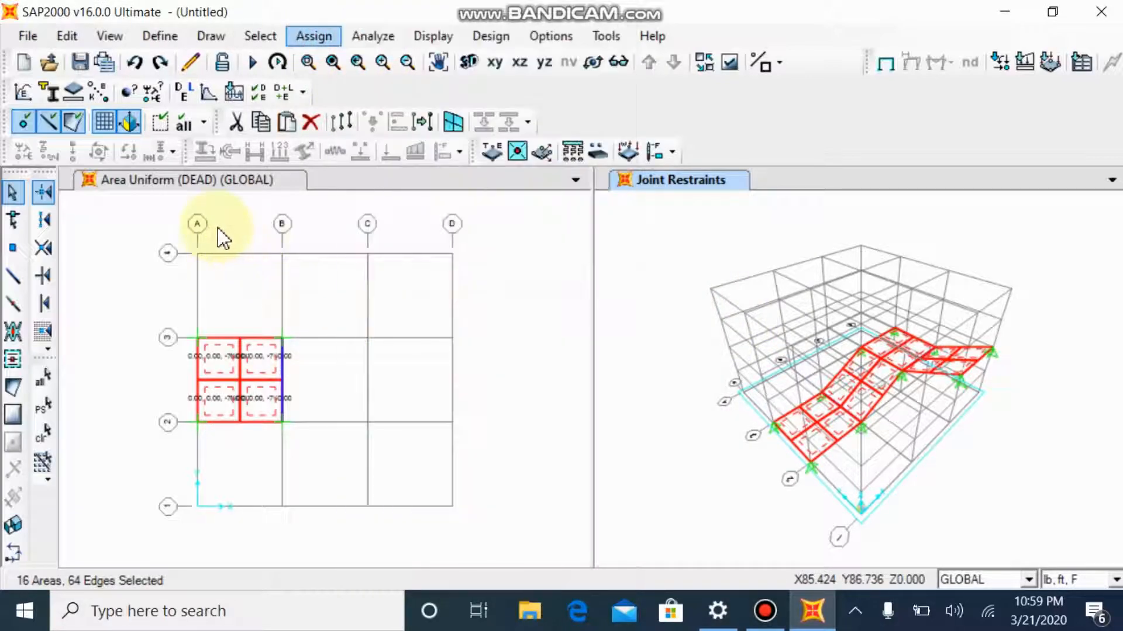
Step: Add a load pattern named live with type LIVE and a self weight multiplier of 0
left_click(159, 36)
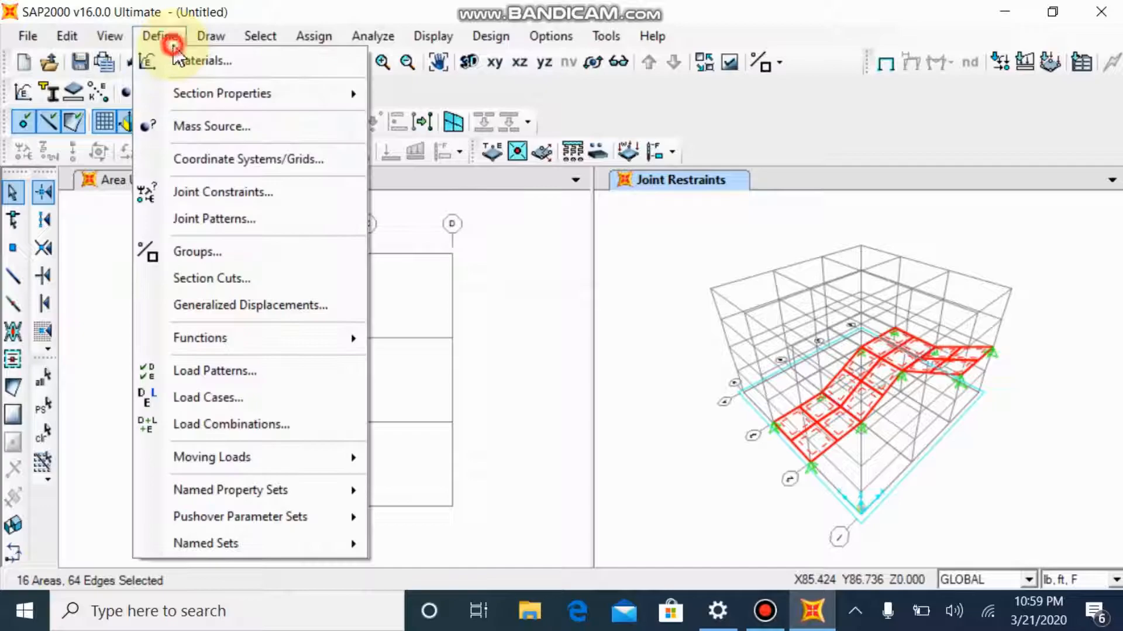
left_click(237, 372)
left_click(439, 267)
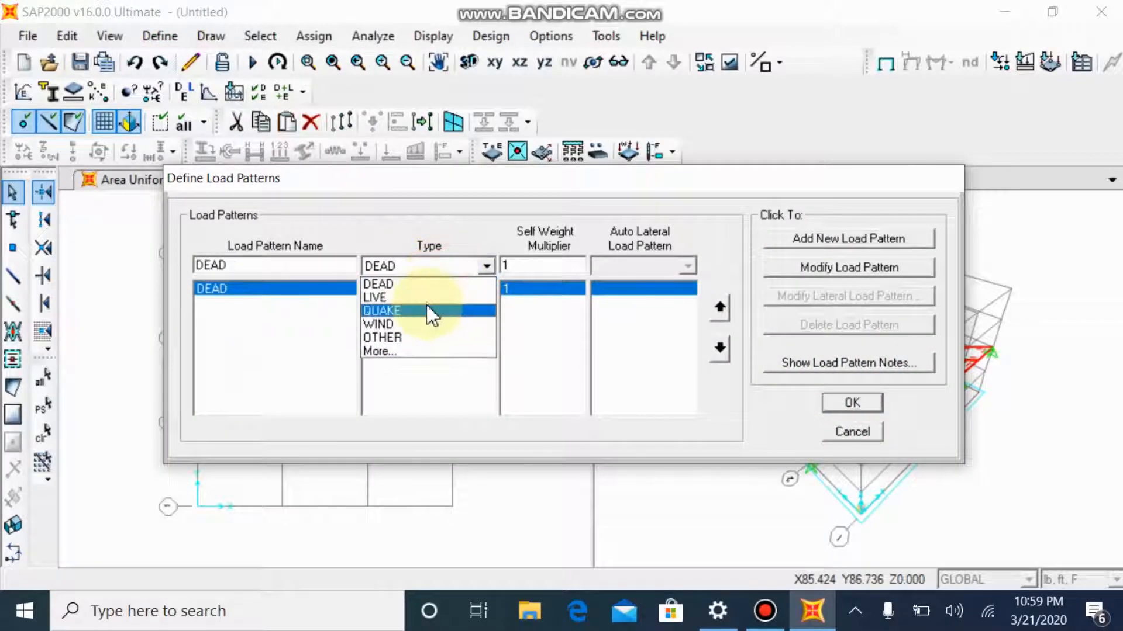
left_click(409, 297)
double_click(258, 266)
key("BackSpace")
type("live")
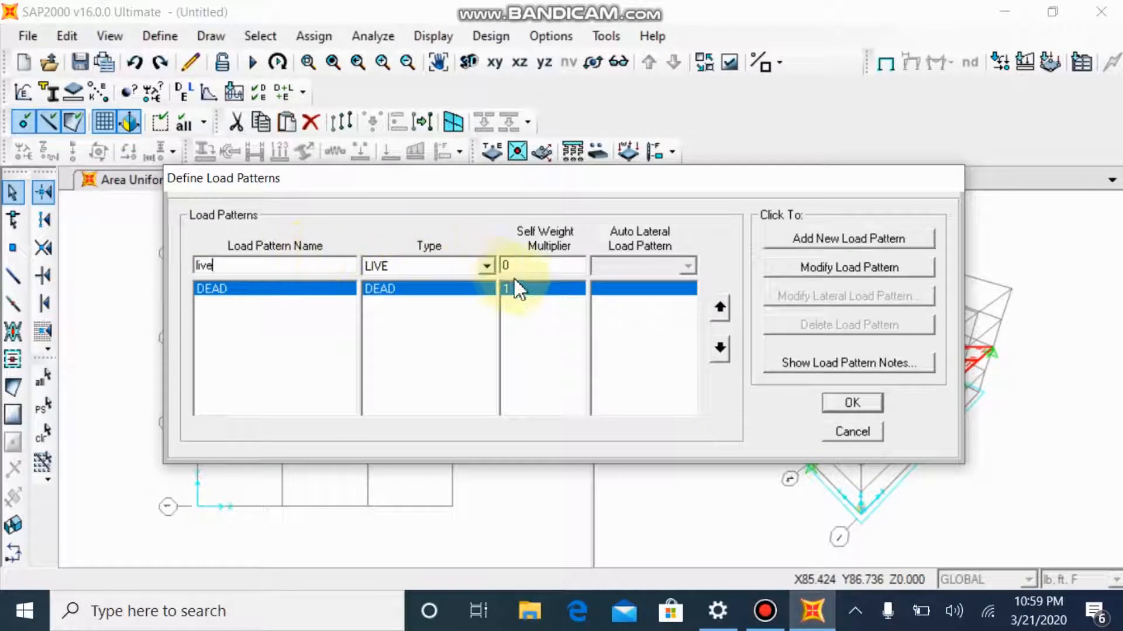
left_click(848, 240)
left_click(852, 403)
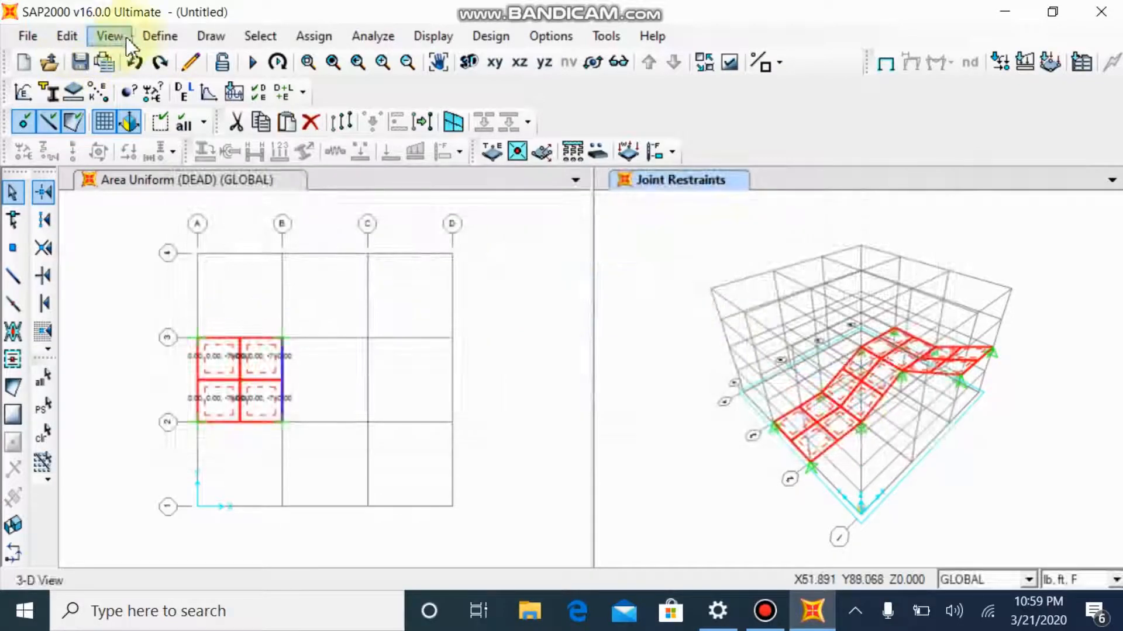
Step: Add the default code-generated load combinations for concrete frame design
left_click(160, 36)
left_click(281, 425)
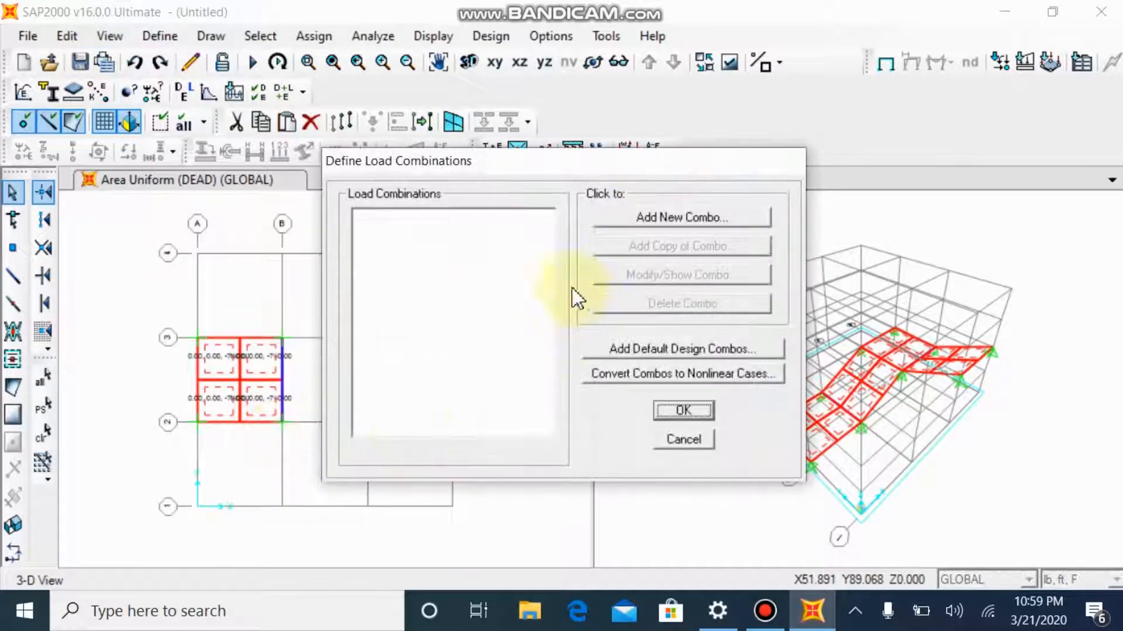
left_click(673, 220)
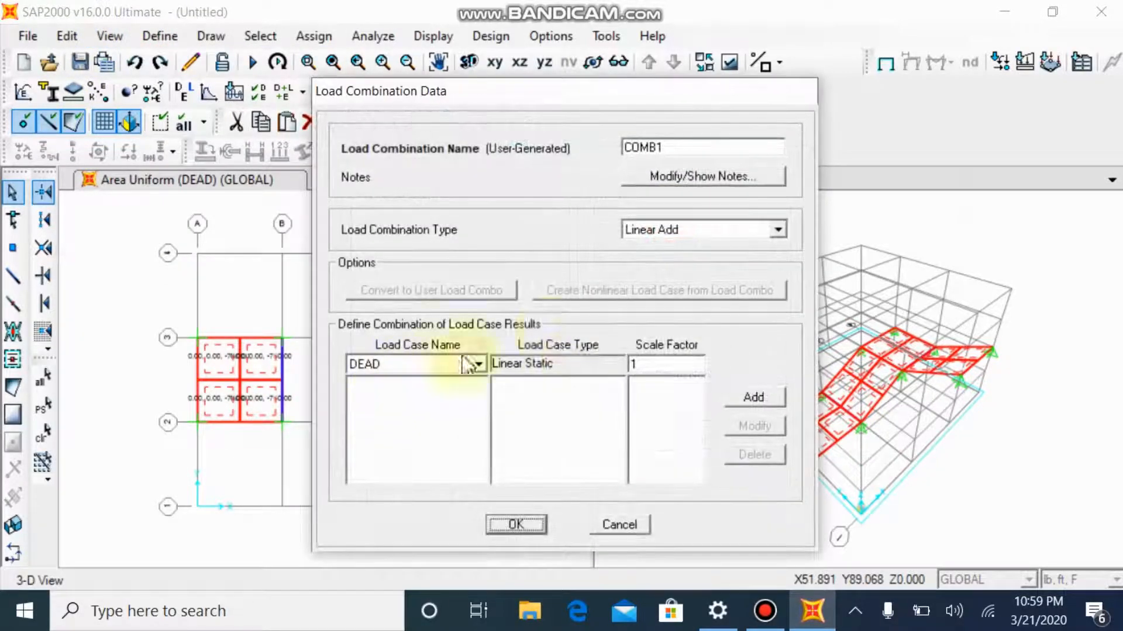
left_click(632, 526)
left_click(672, 348)
left_click(470, 283)
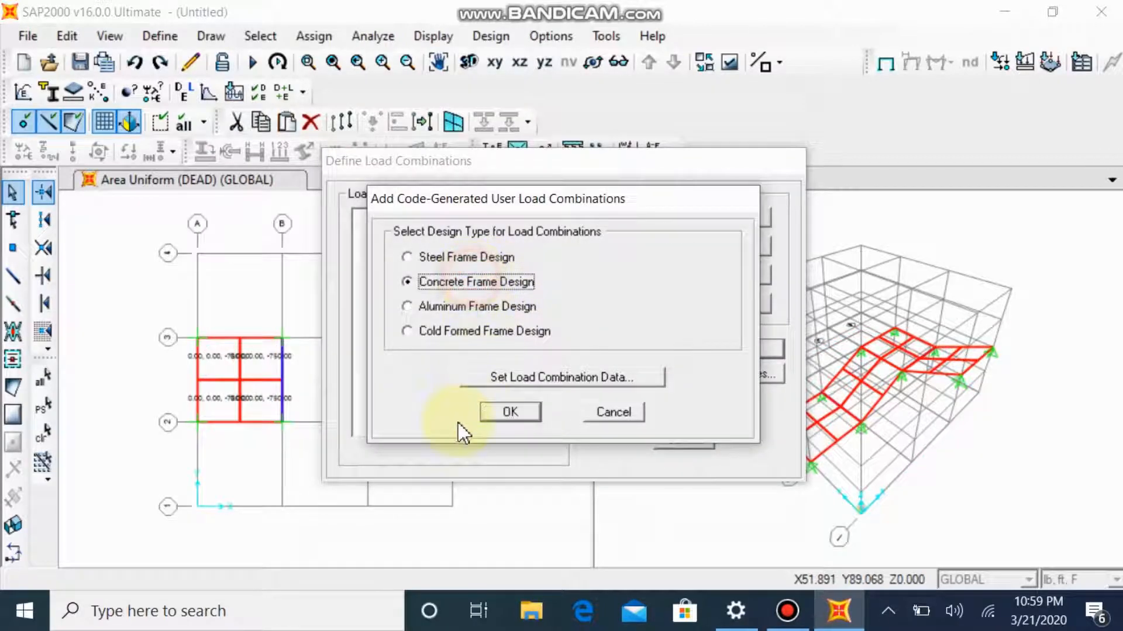
left_click(506, 412)
Step: Review the load cases and scale factors of combination UDCON2 and accept the load combinations
left_click(389, 231)
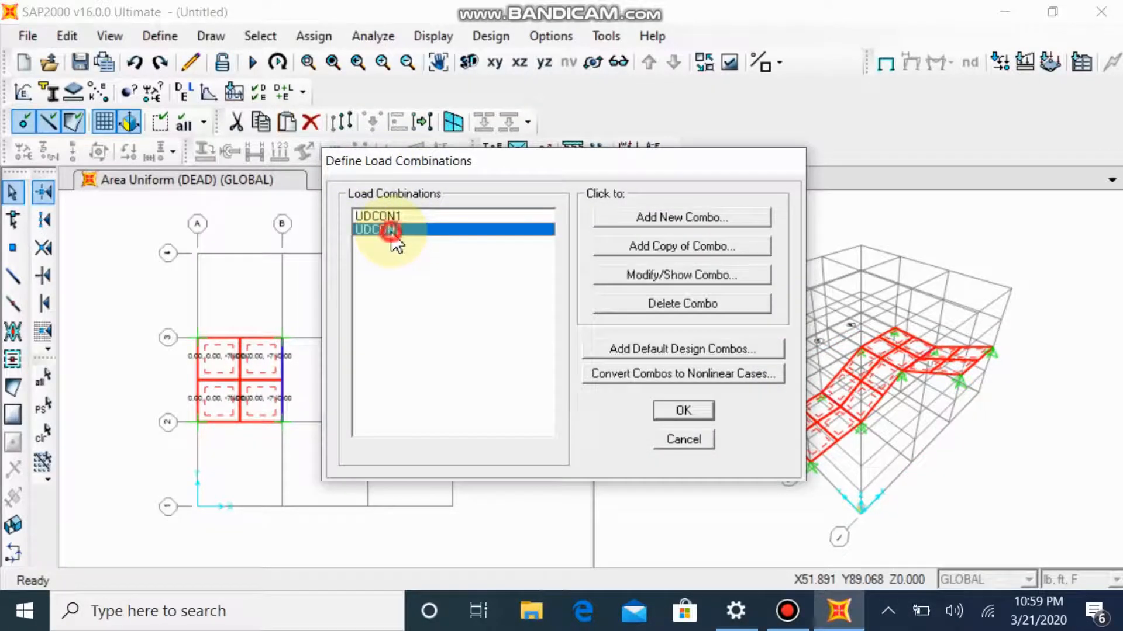
left_click(609, 280)
left_click(517, 525)
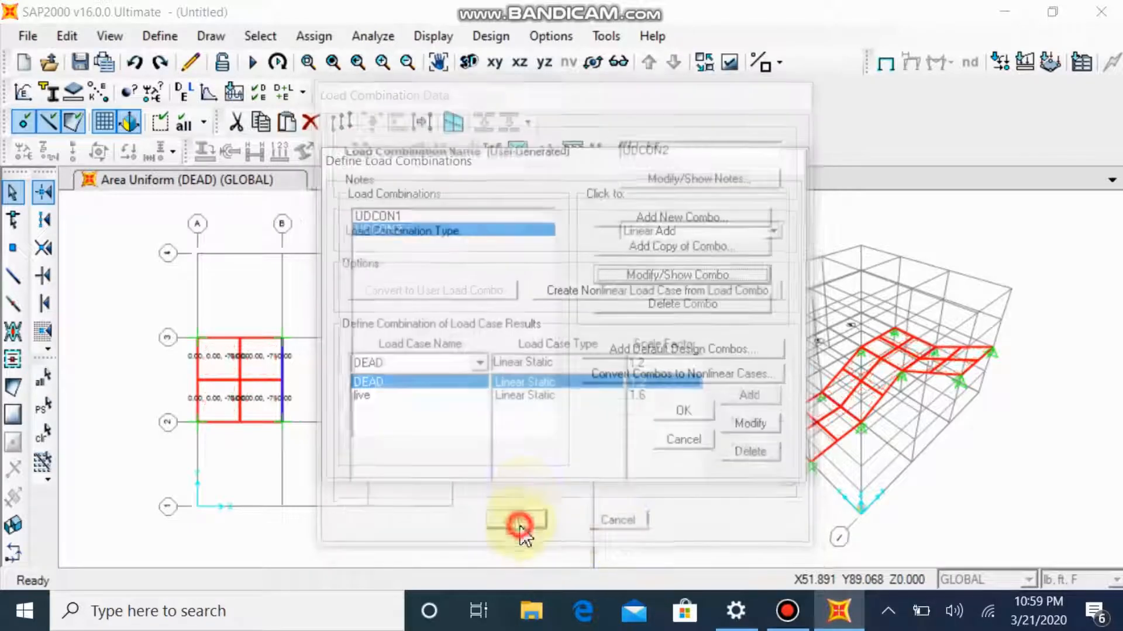
left_click(704, 416)
Step: Add a linear static load case named SDL that applies the DEAD load pattern with scale factor 1
left_click(155, 36)
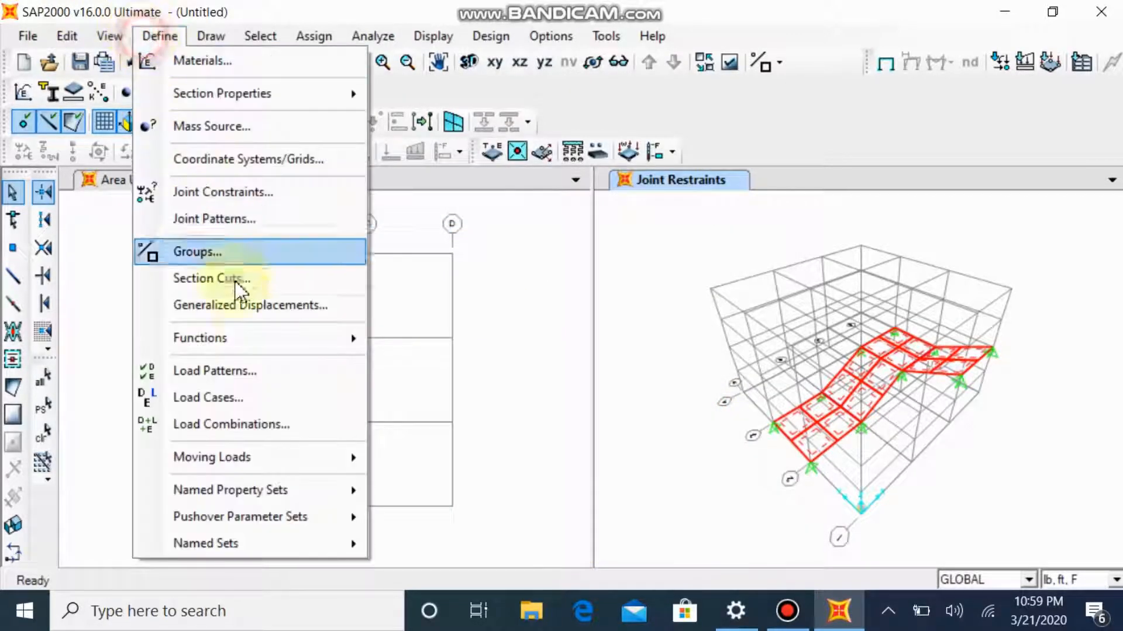
left_click(268, 395)
left_click(711, 235)
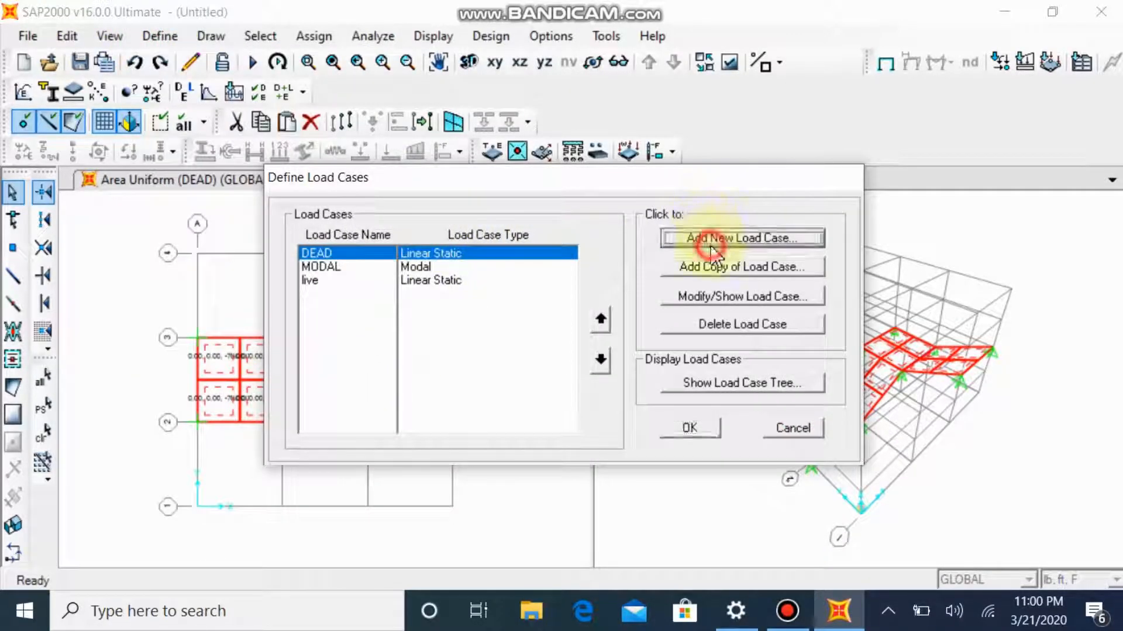
double_click(318, 176)
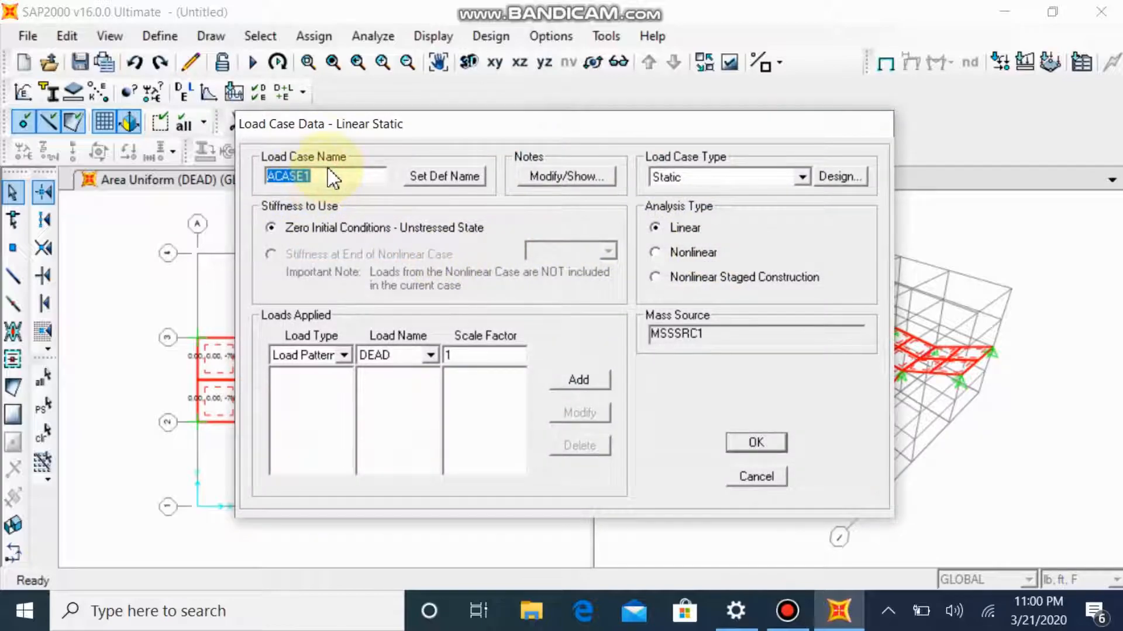
type("SDL")
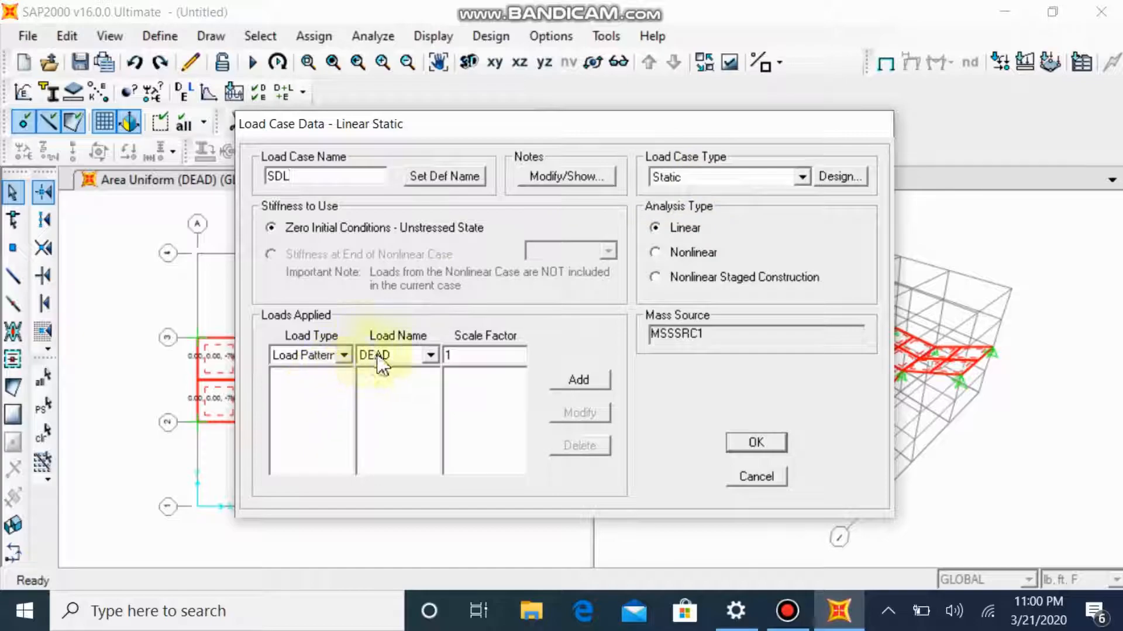
left_click(579, 380)
left_click(369, 386)
left_click(585, 381)
left_click(754, 442)
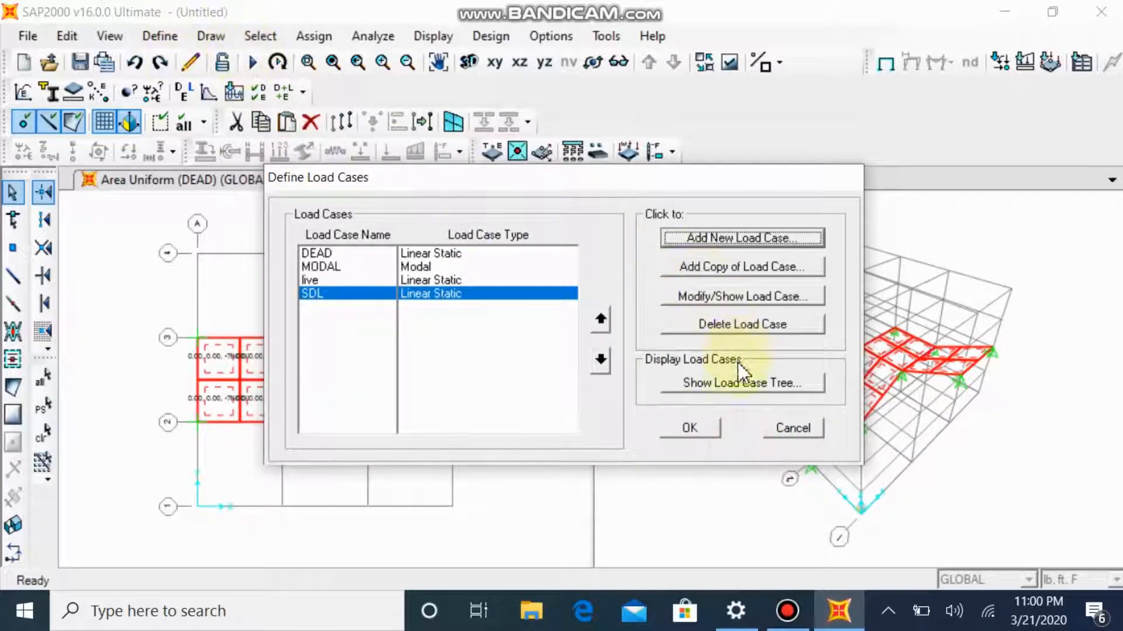
Step: Accept the load cases and assign a live gravity area uniform load of 1.2 in Kip, ft, F units, replacing existing loads
left_click(705, 430)
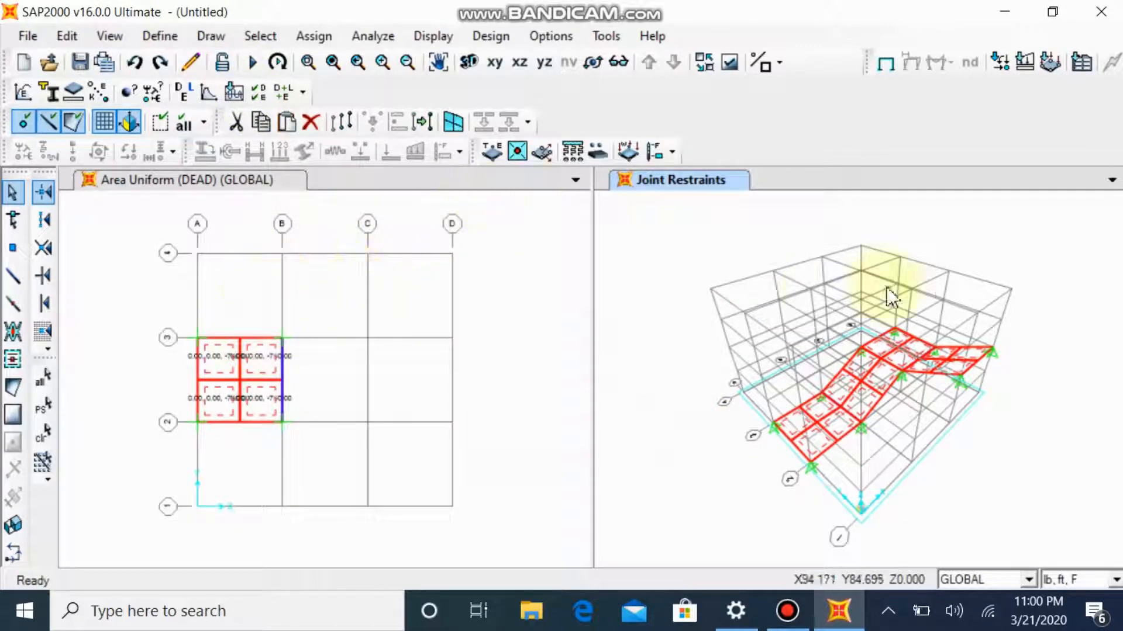
left_click(314, 35)
mouse_move(485, 323)
left_click(716, 357)
left_click(480, 269)
left_click(481, 294)
key("Tab")
left_click(725, 262)
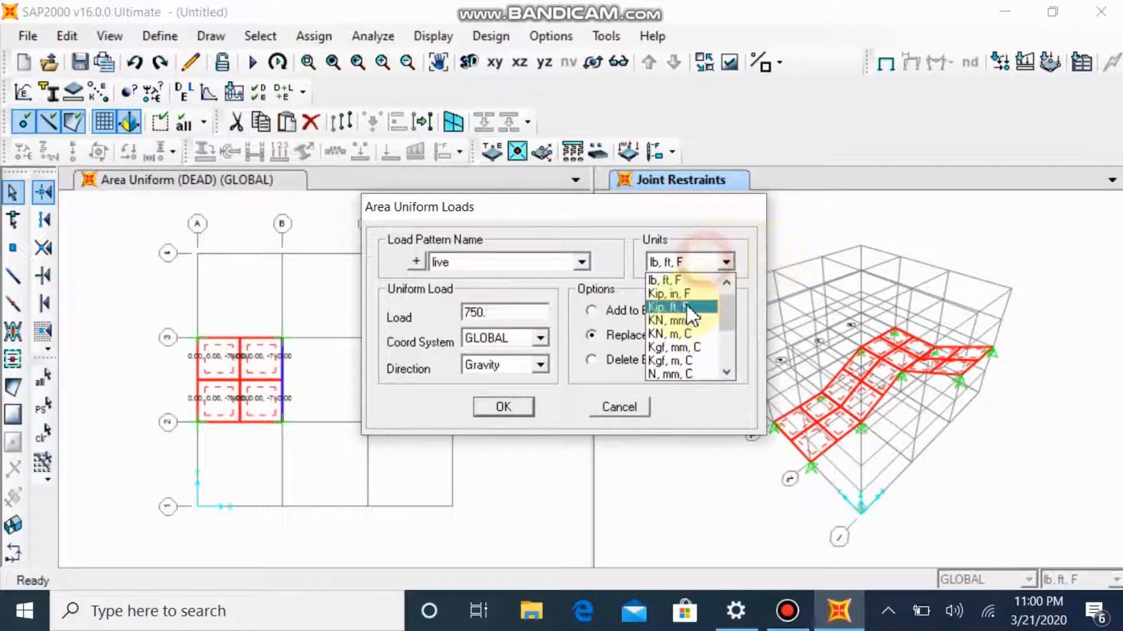
left_click(681, 312)
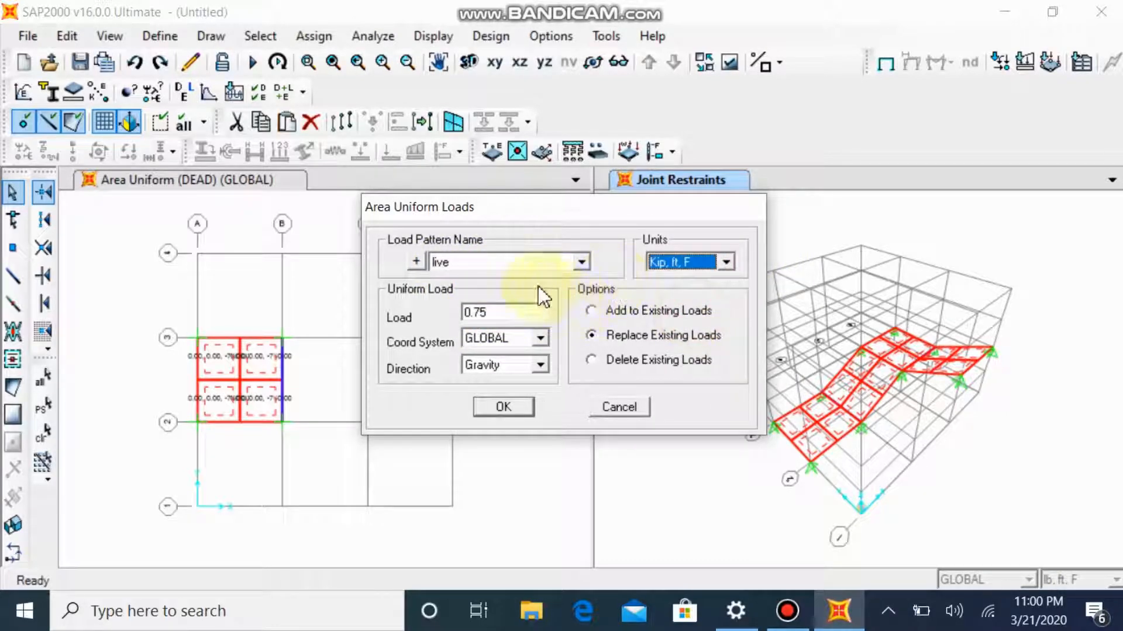
double_click(534, 316)
type("1.2")
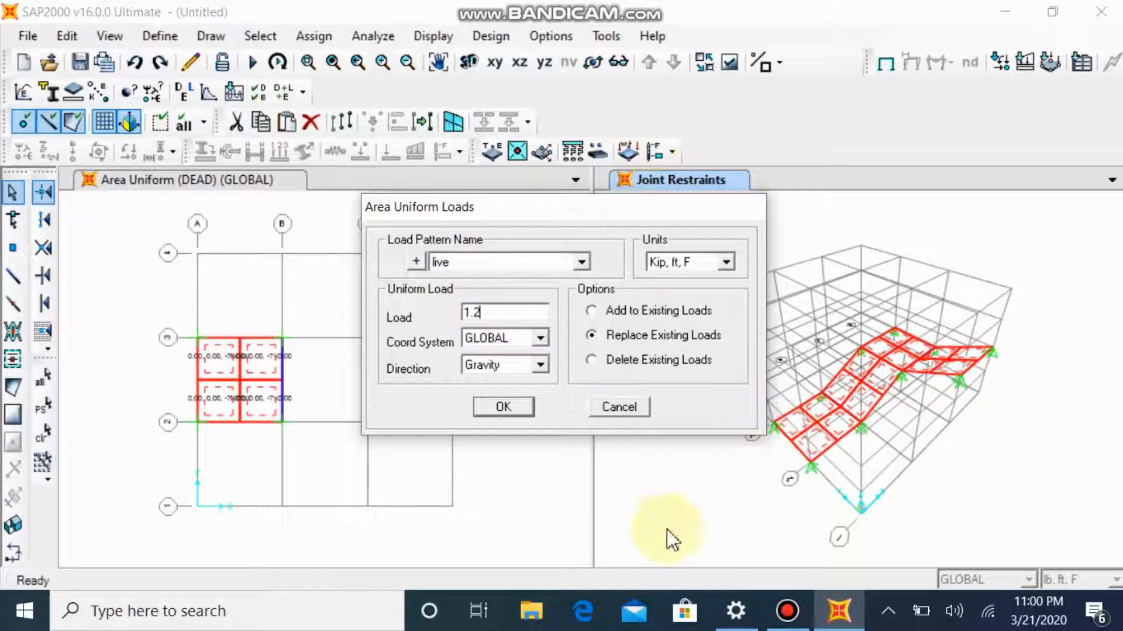
left_click(481, 399)
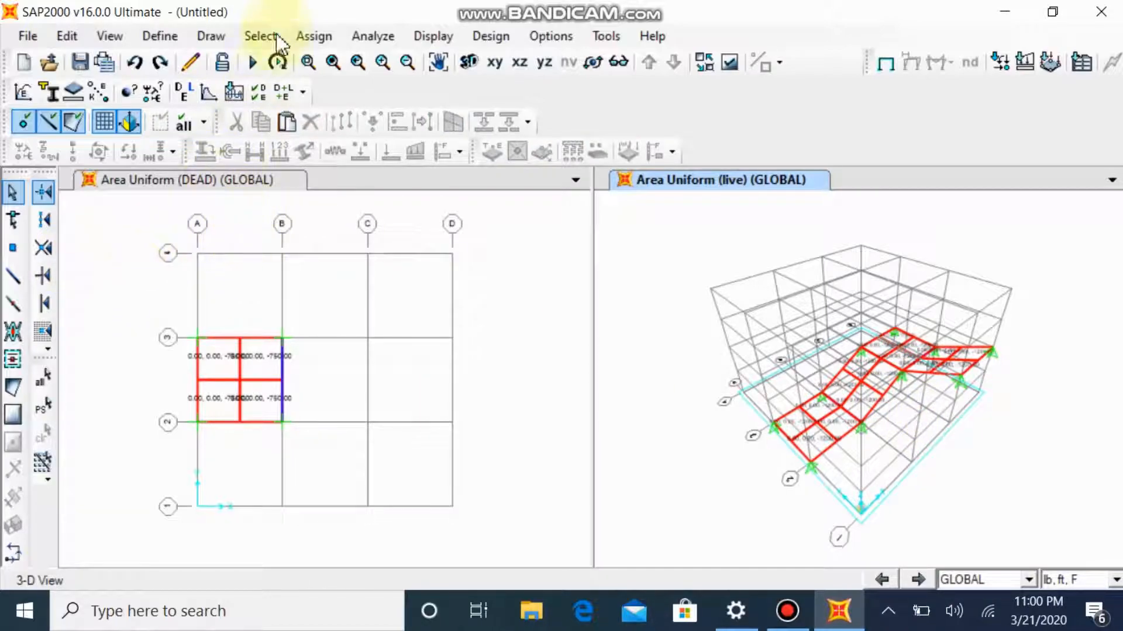
Step: Set the analysis options to the Plane Grid (XY plane) degrees of freedom: UZ, RX and RY
left_click(314, 42)
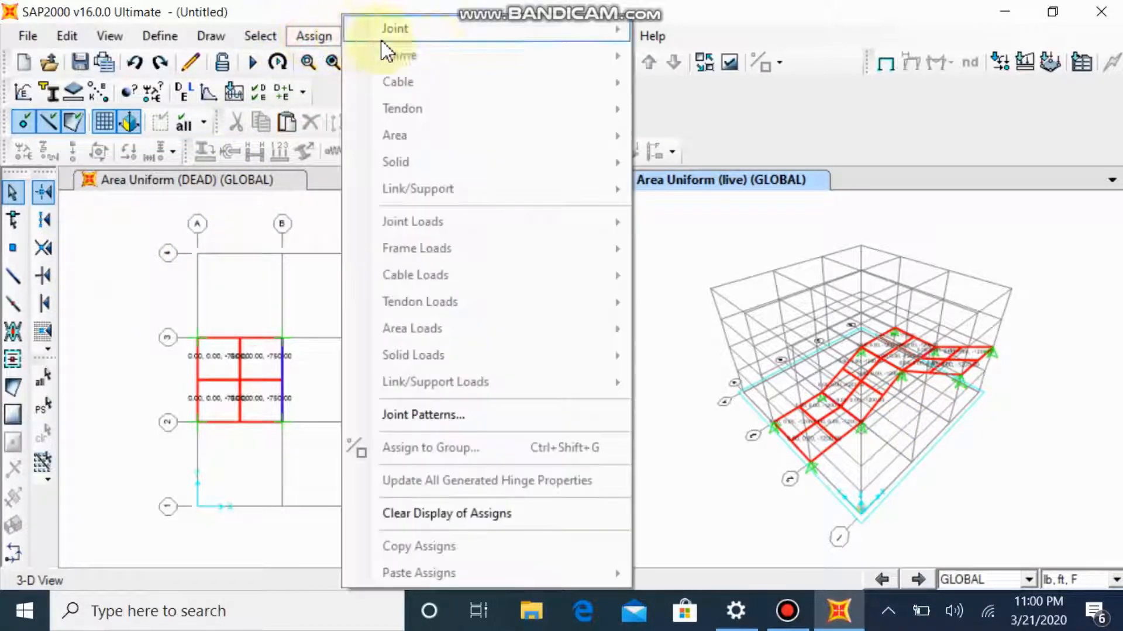
left_click(743, 118)
left_click(347, 36)
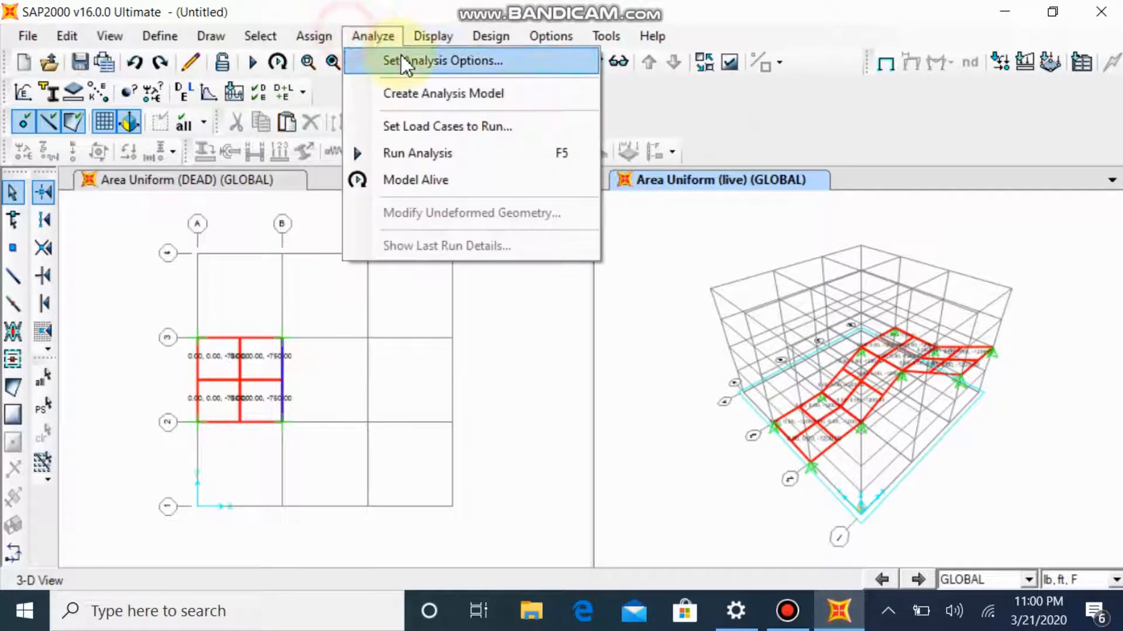
left_click(410, 58)
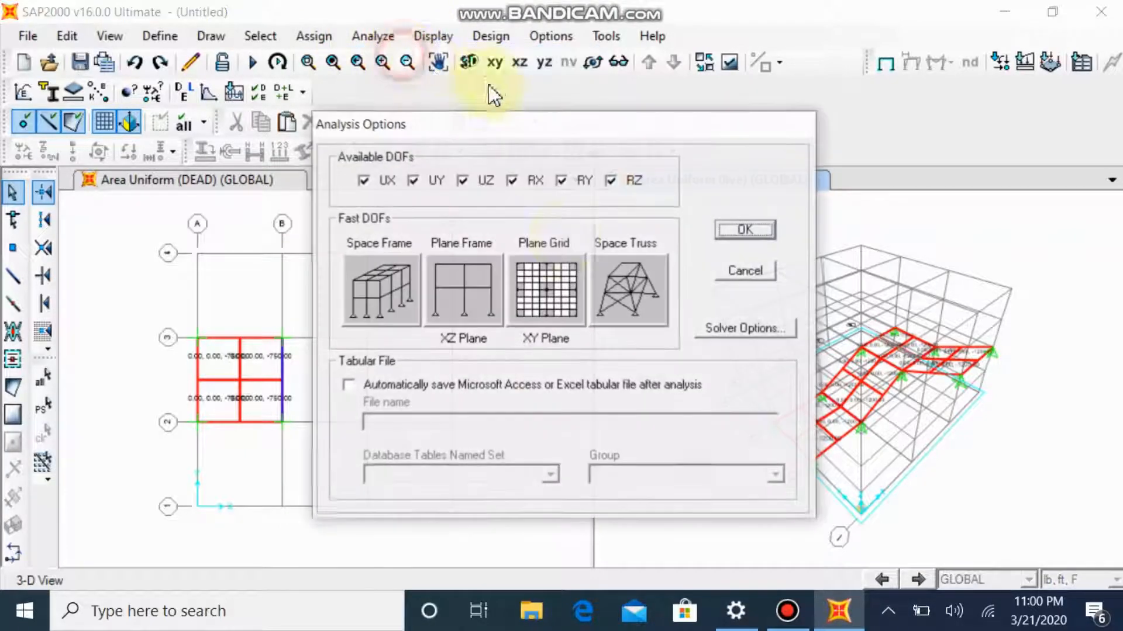
left_click(543, 296)
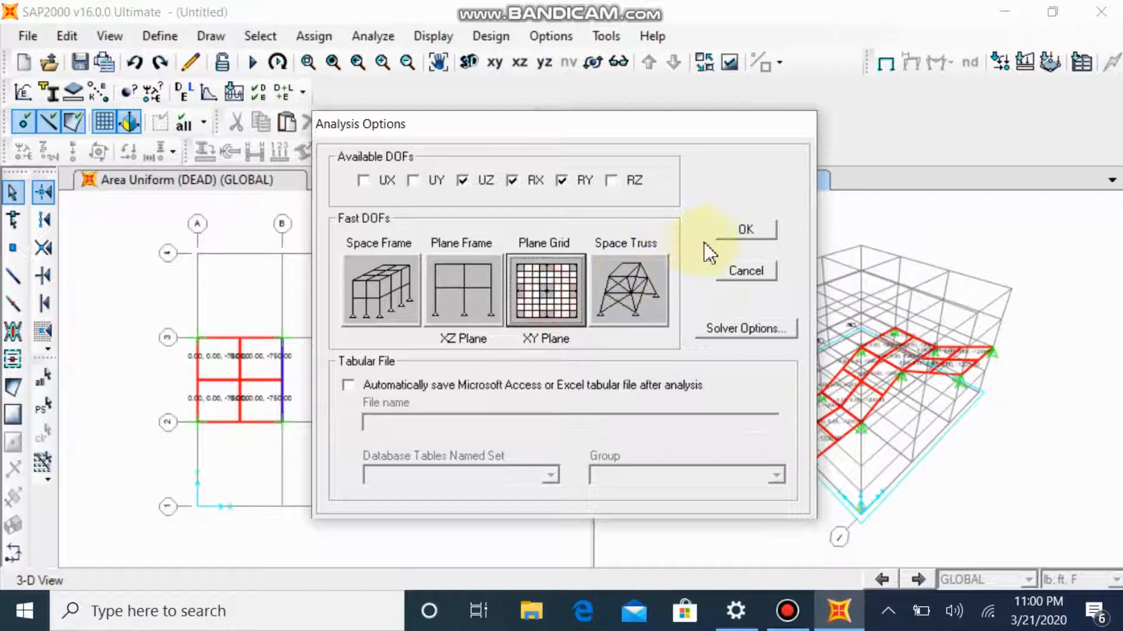
left_click(751, 228)
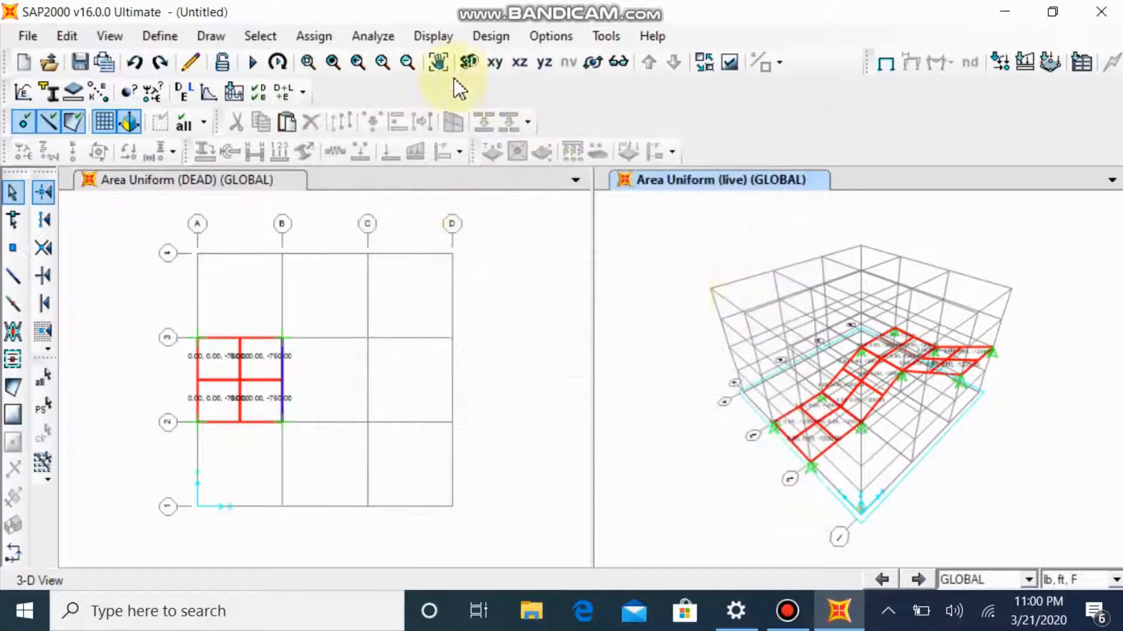
Step: Exclude the MODAL case from the analysis run and set the analysis monitor to always show
left_click(380, 37)
left_click(423, 153)
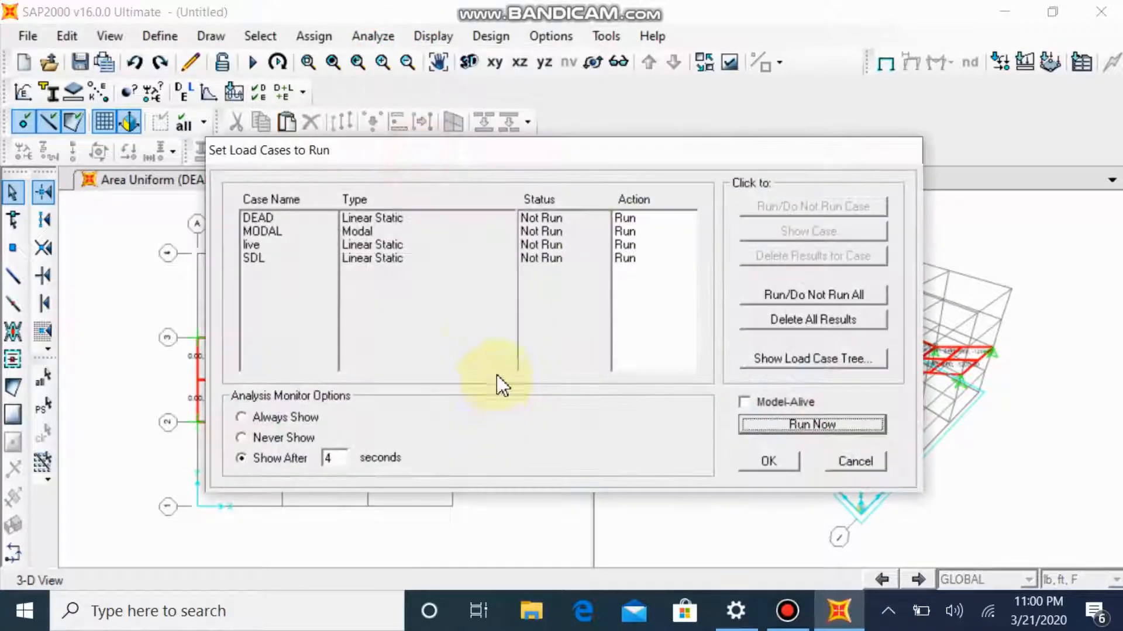
left_click(580, 233)
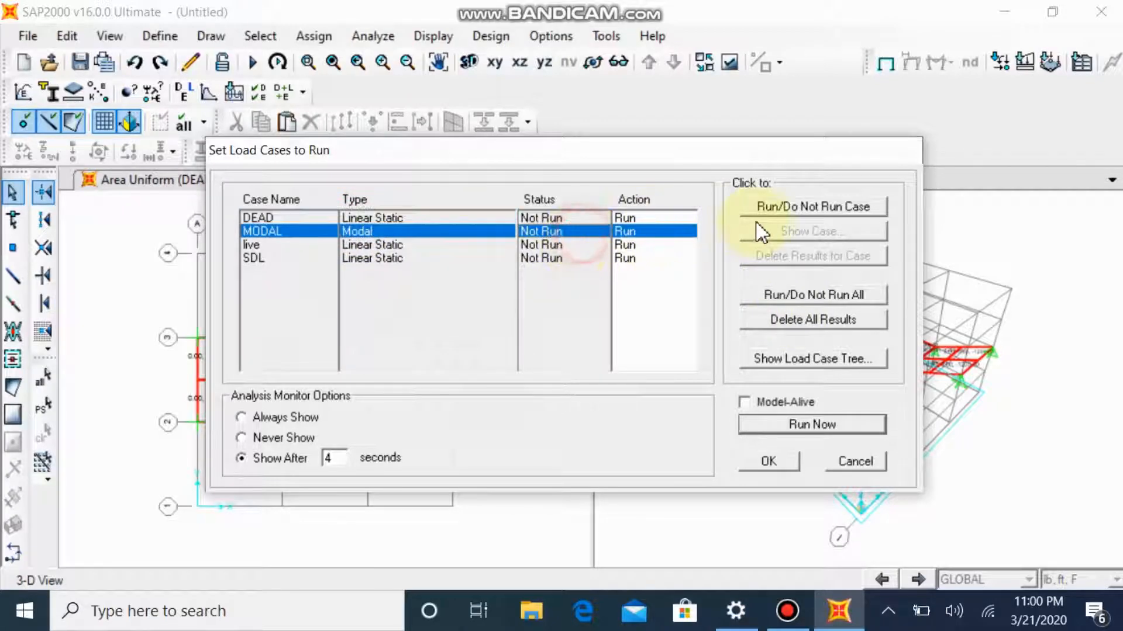
left_click(763, 208)
left_click(285, 417)
Step: Run the analysis, saving the model file as stairrrr
left_click(783, 425)
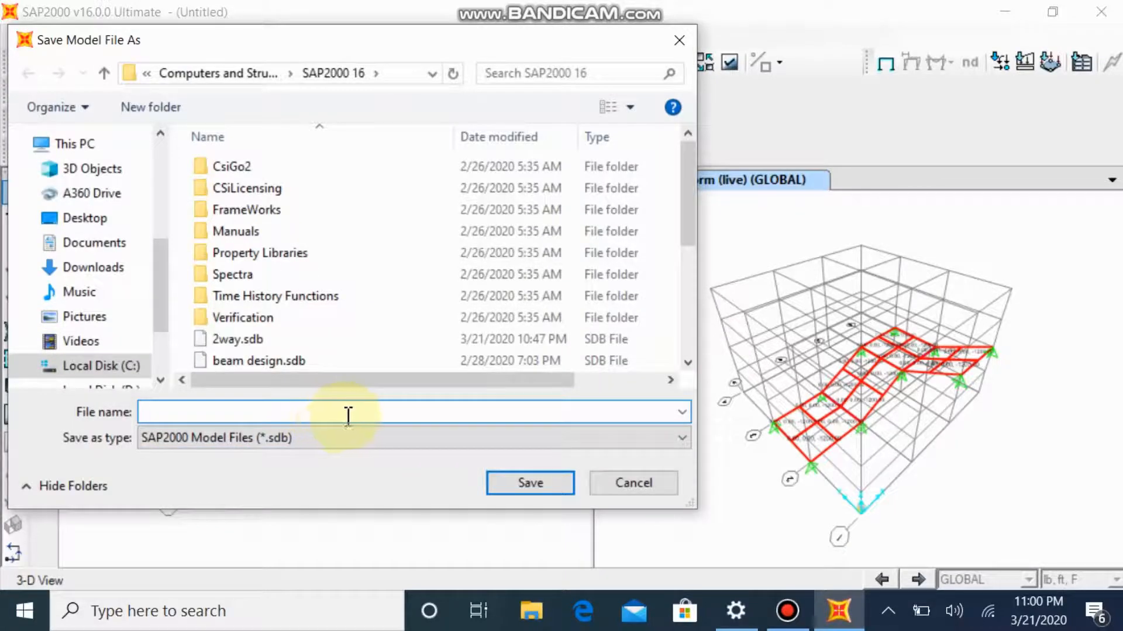
type("stairrr")
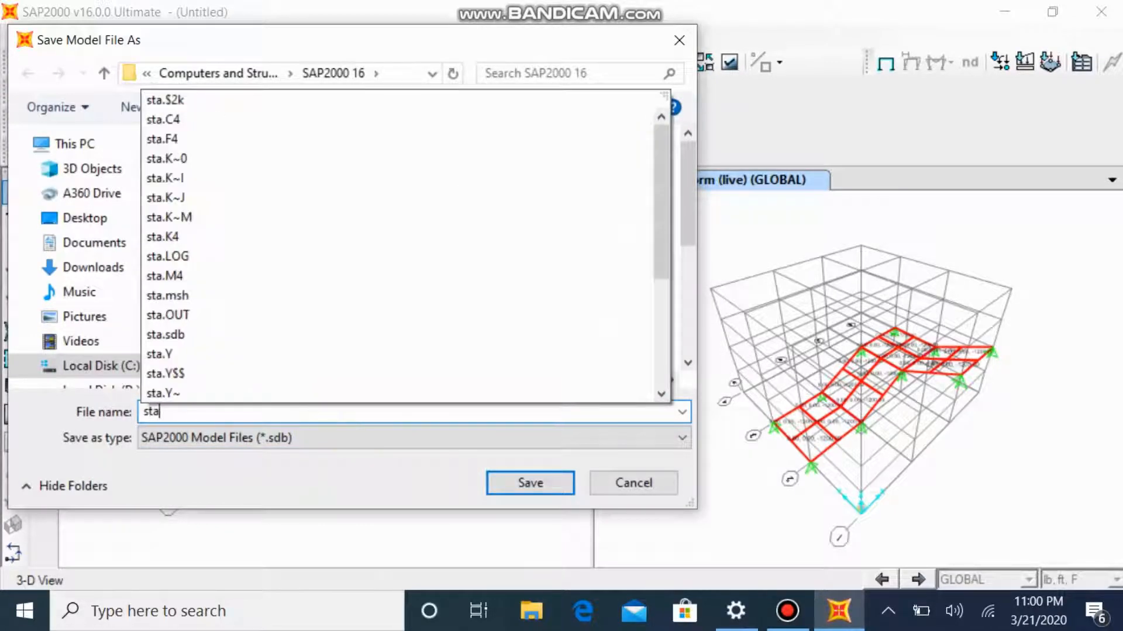
left_click(527, 481)
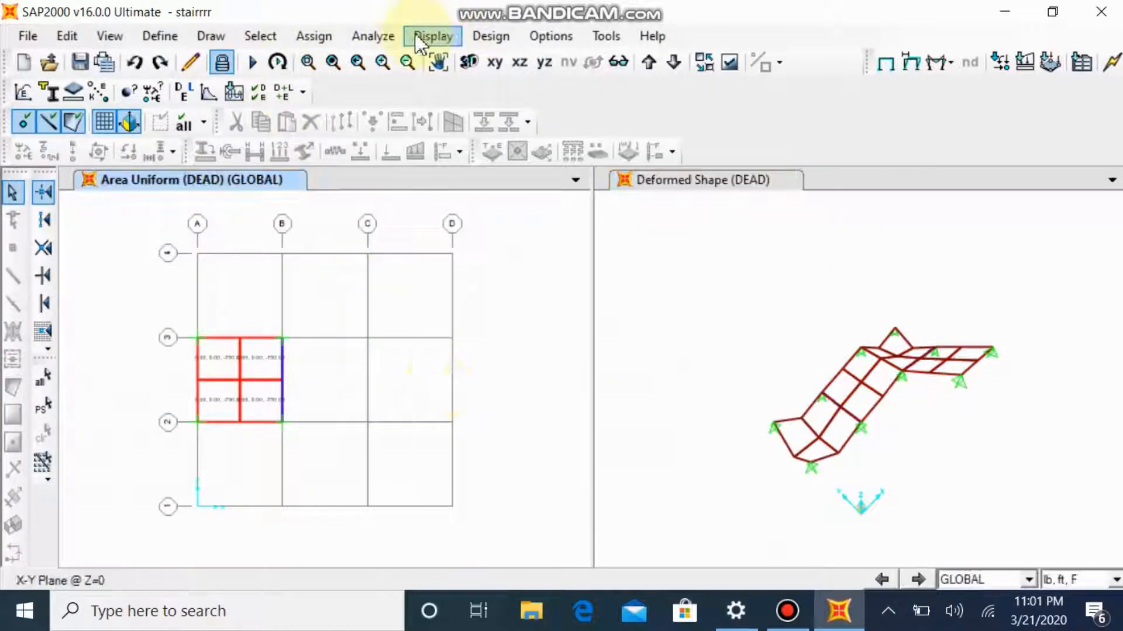
left_click(372, 36)
key("Escape")
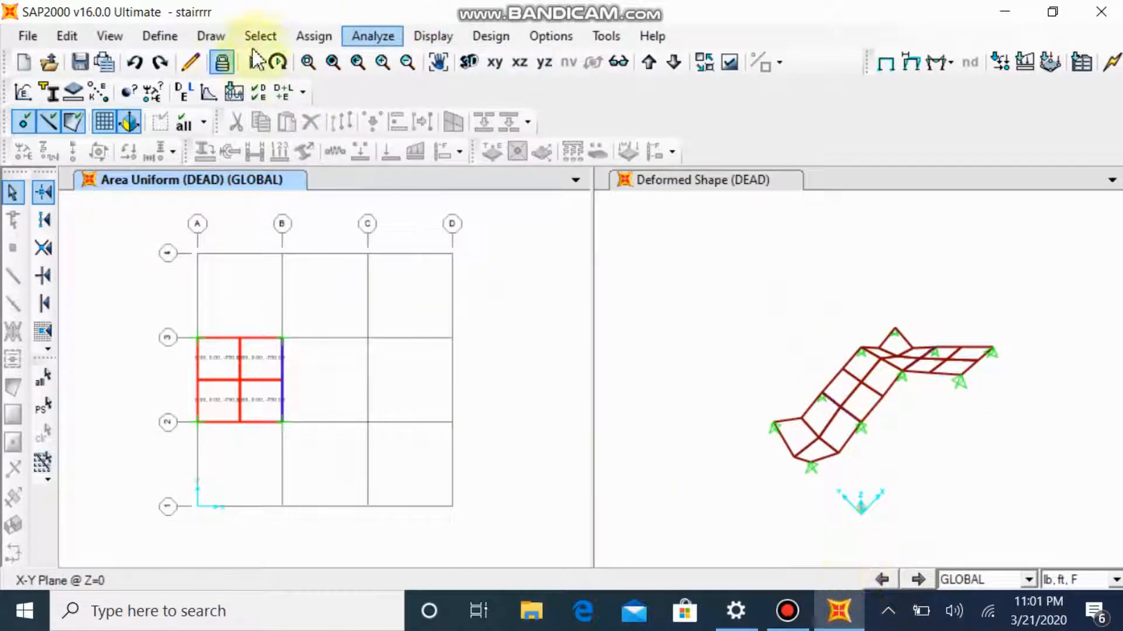
left_click(404, 301)
left_click(469, 346)
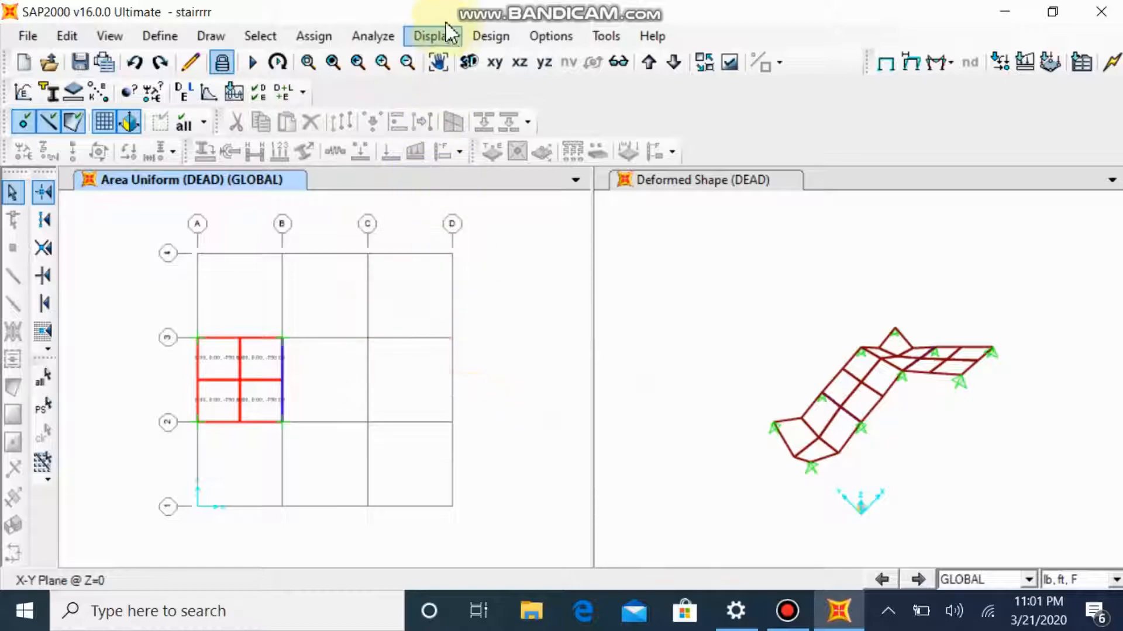
left_click(713, 276)
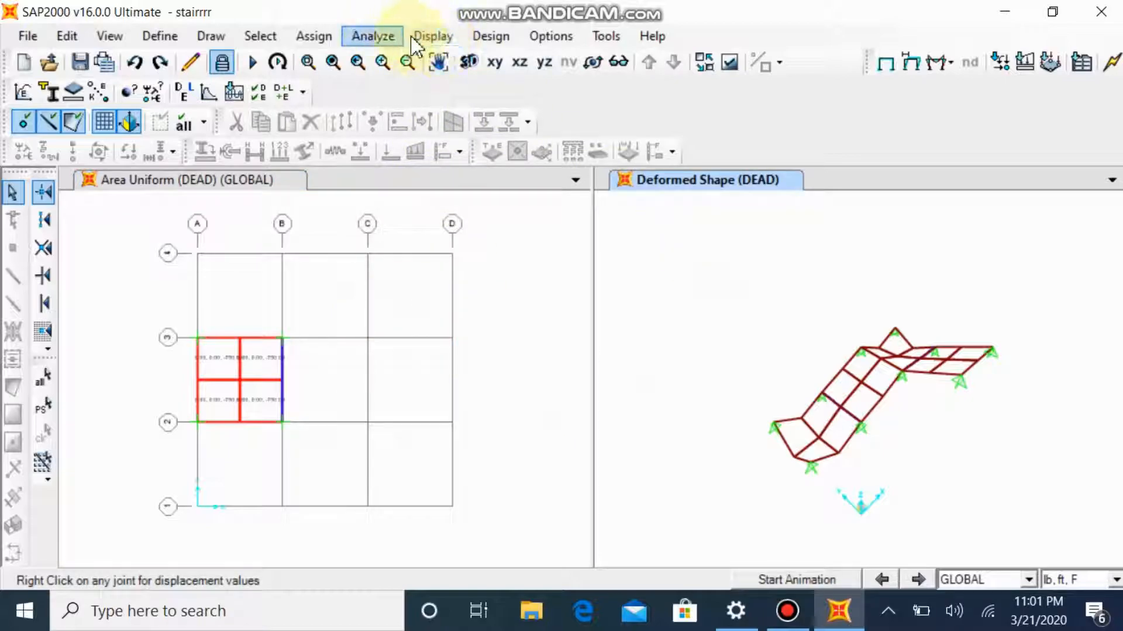
Step: Review the last run details in full, from the beginning of the analysis log to its end, and close them
left_click(371, 35)
left_click(435, 248)
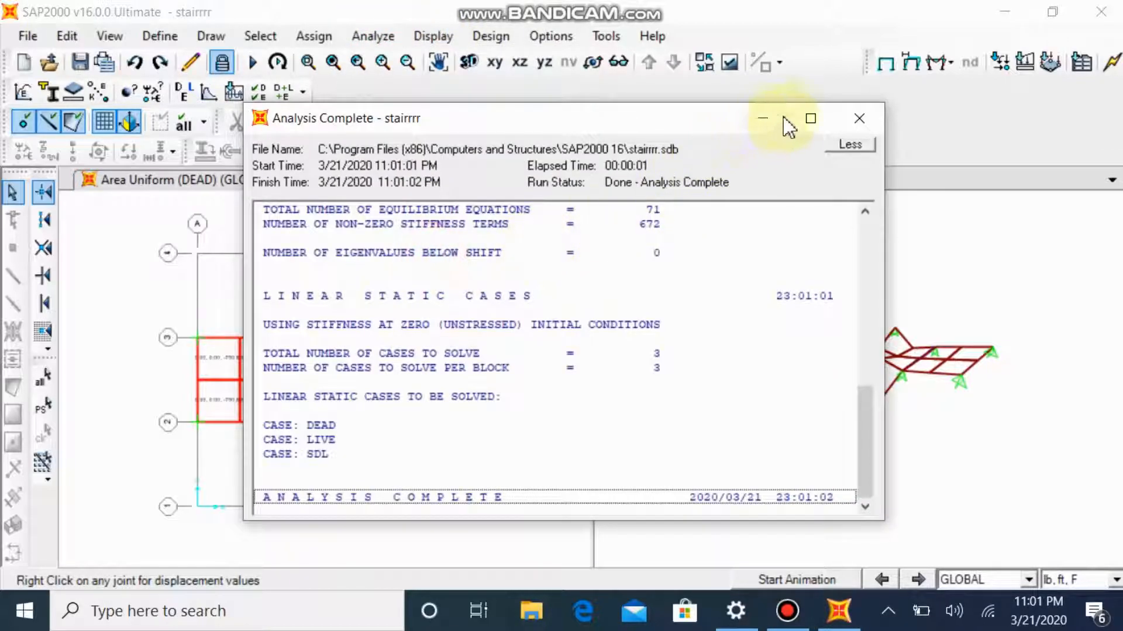
left_click(806, 116)
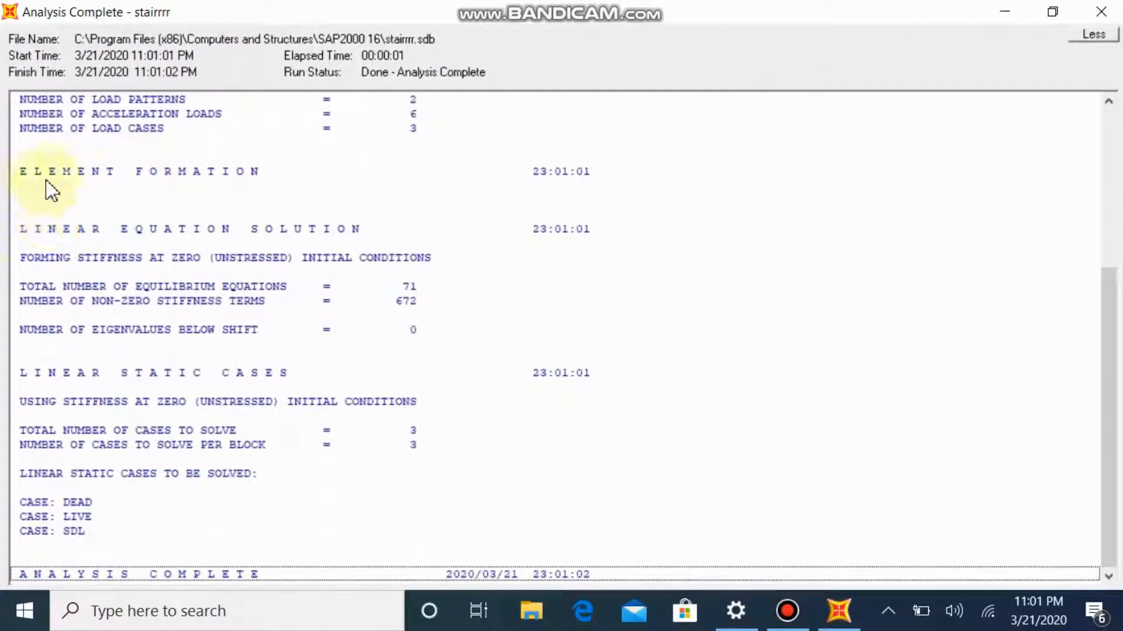
scroll(49, 182, "up", 4)
left_click(144, 129)
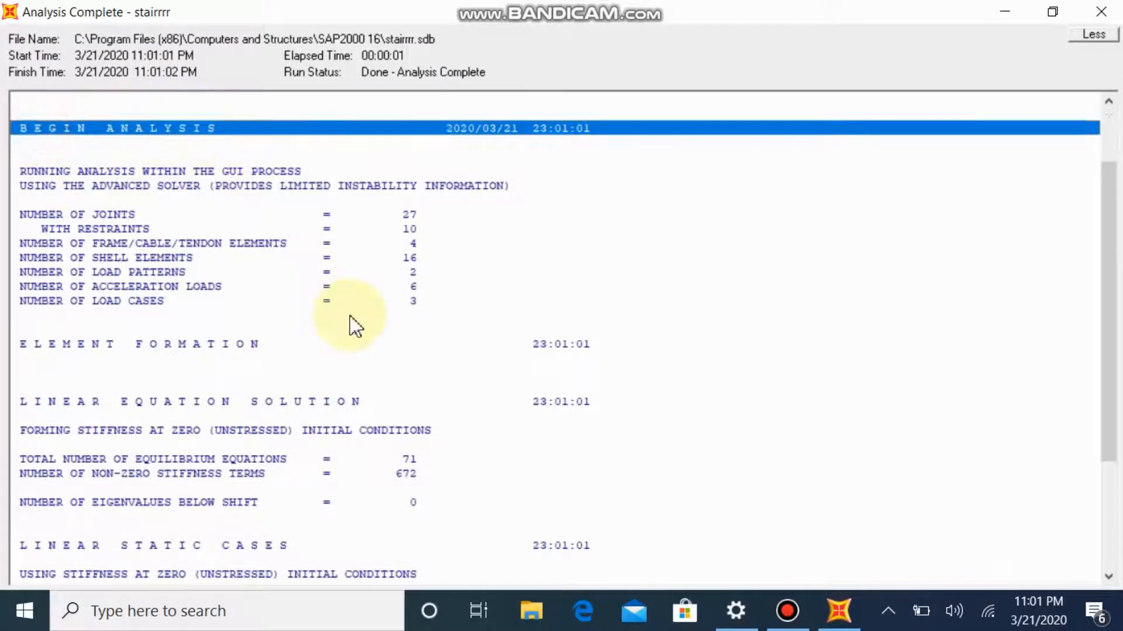
scroll(128, 493, "down", 4)
left_click(51, 575)
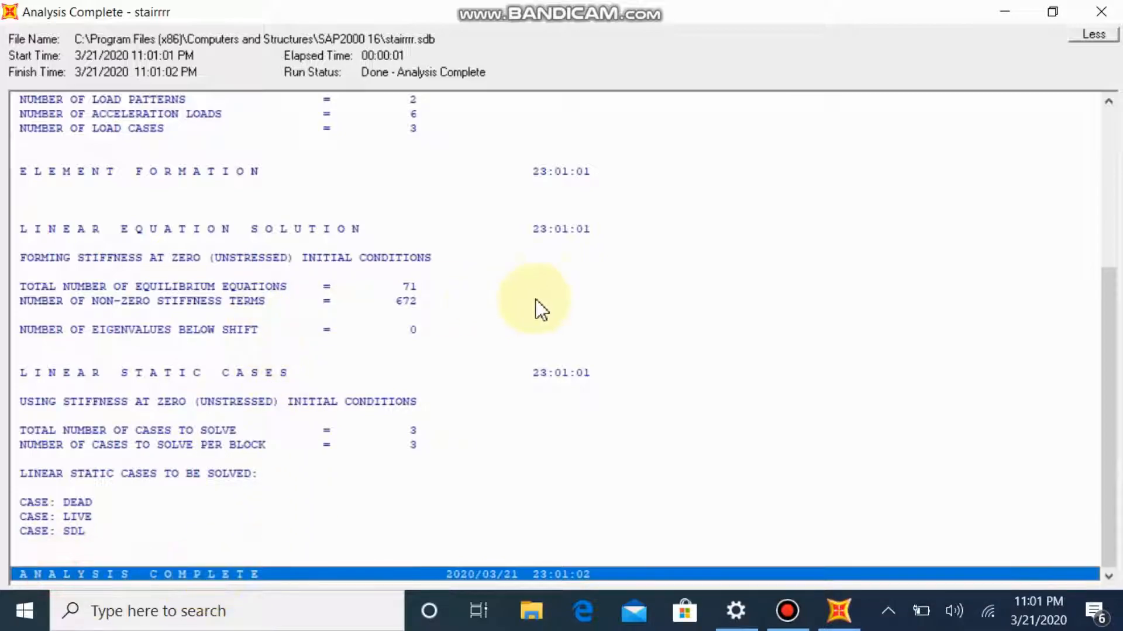
scroll(646, 237, "up", 1)
left_click_drag(668, 172, 754, 450)
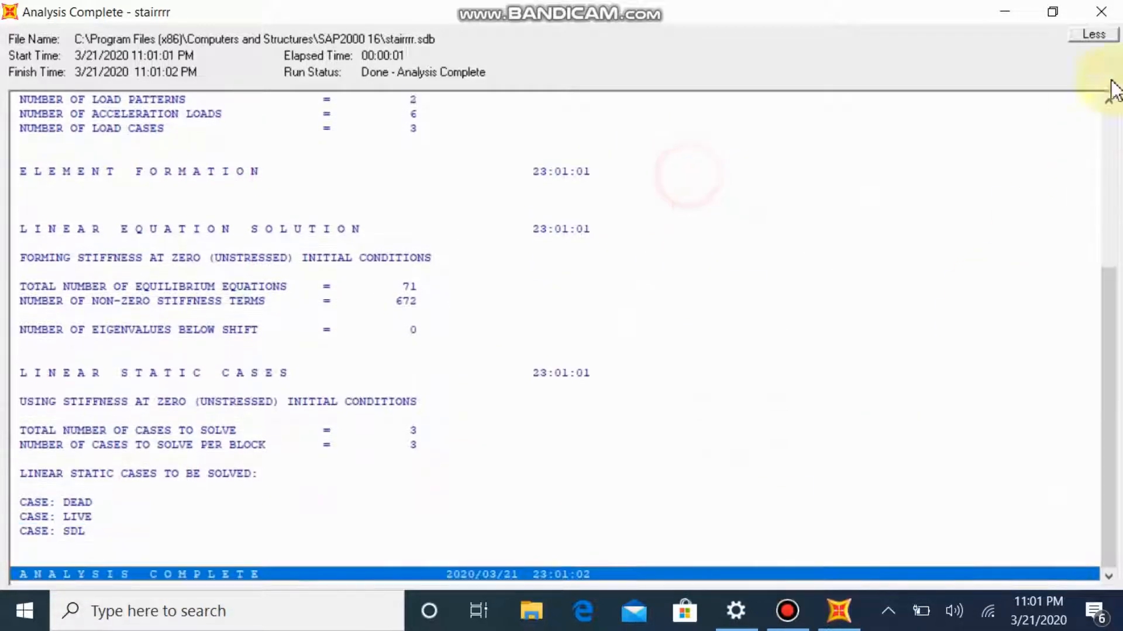
left_click(1101, 12)
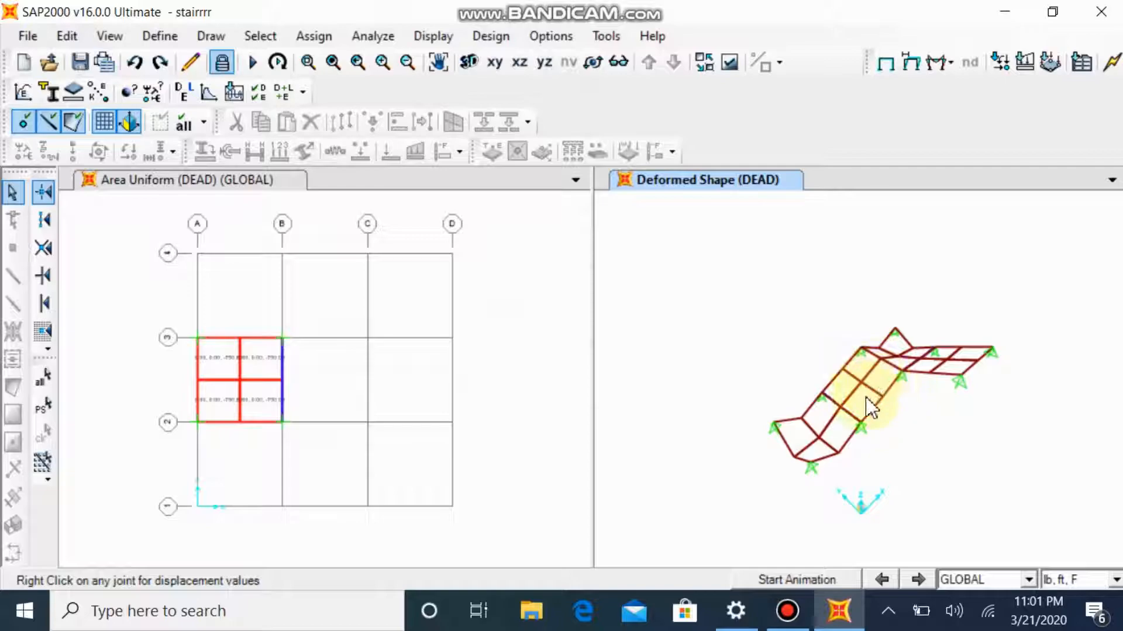
Step: Display the SDL deformed shape with Uz displacement contours on the area objects and switch the model units to Kip, in, F
left_click(911, 64)
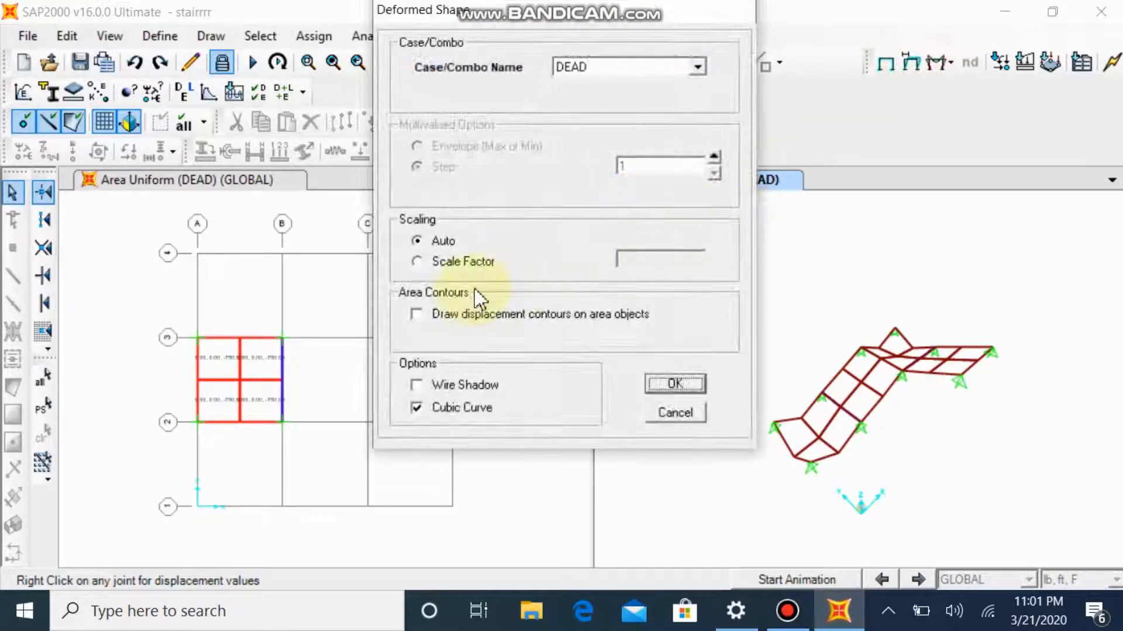
left_click(426, 317)
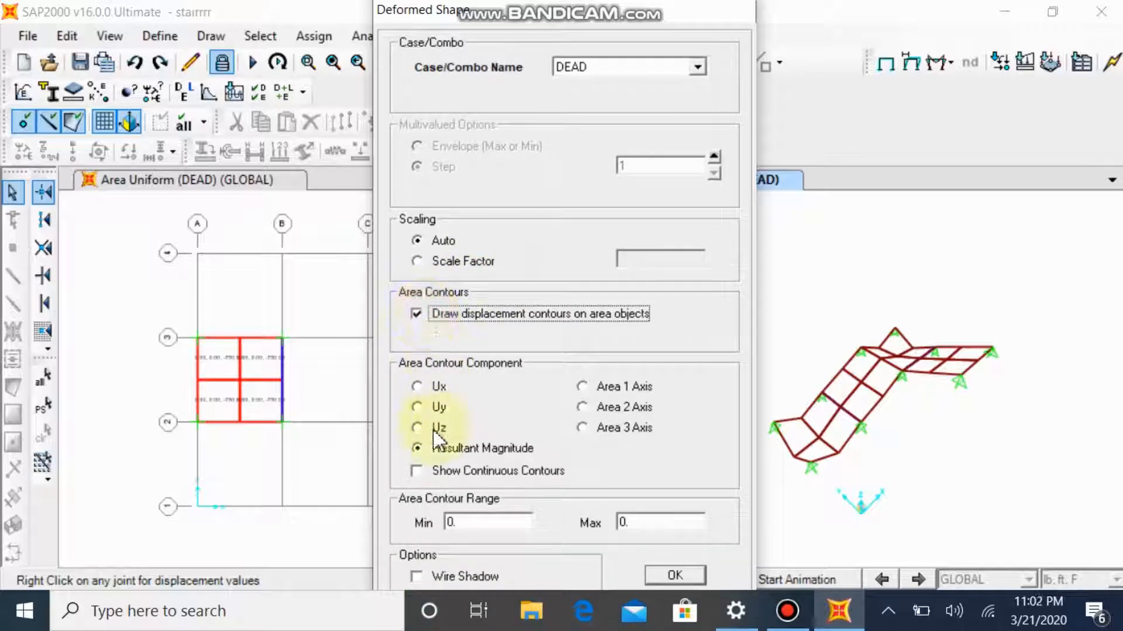
left_click(423, 428)
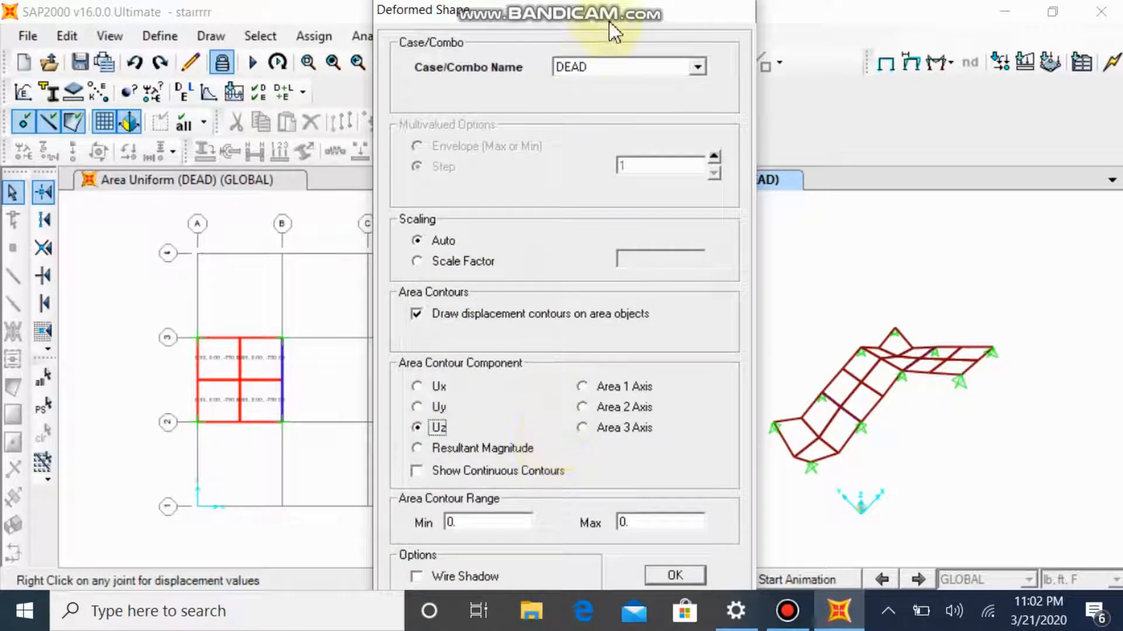
left_click(646, 68)
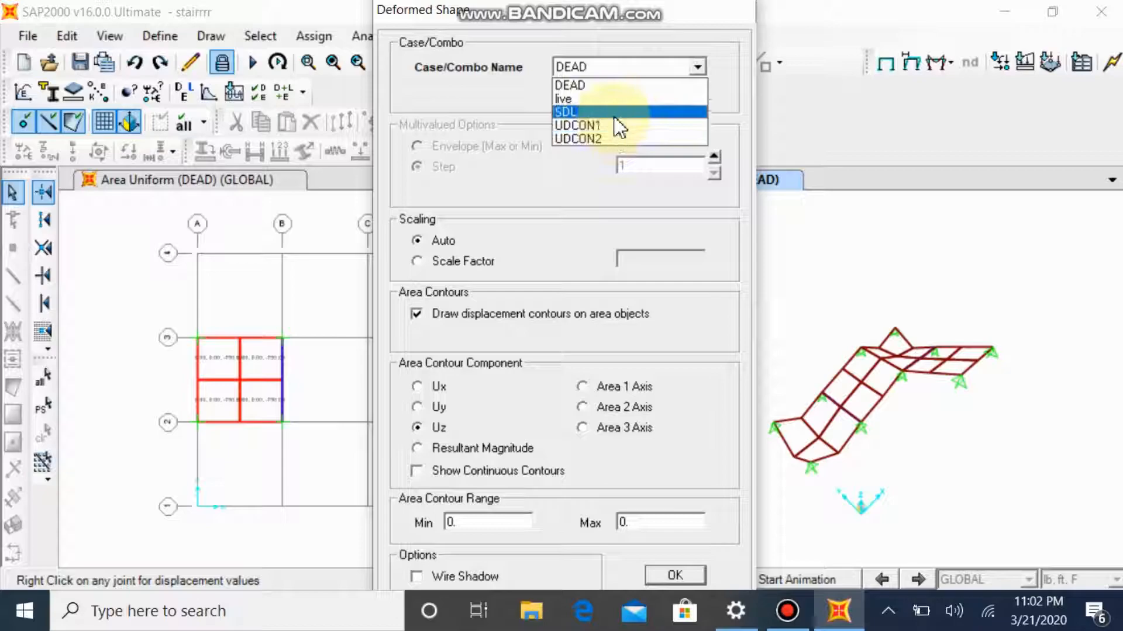
left_click(615, 115)
left_click_drag(620, 21, 613, 3)
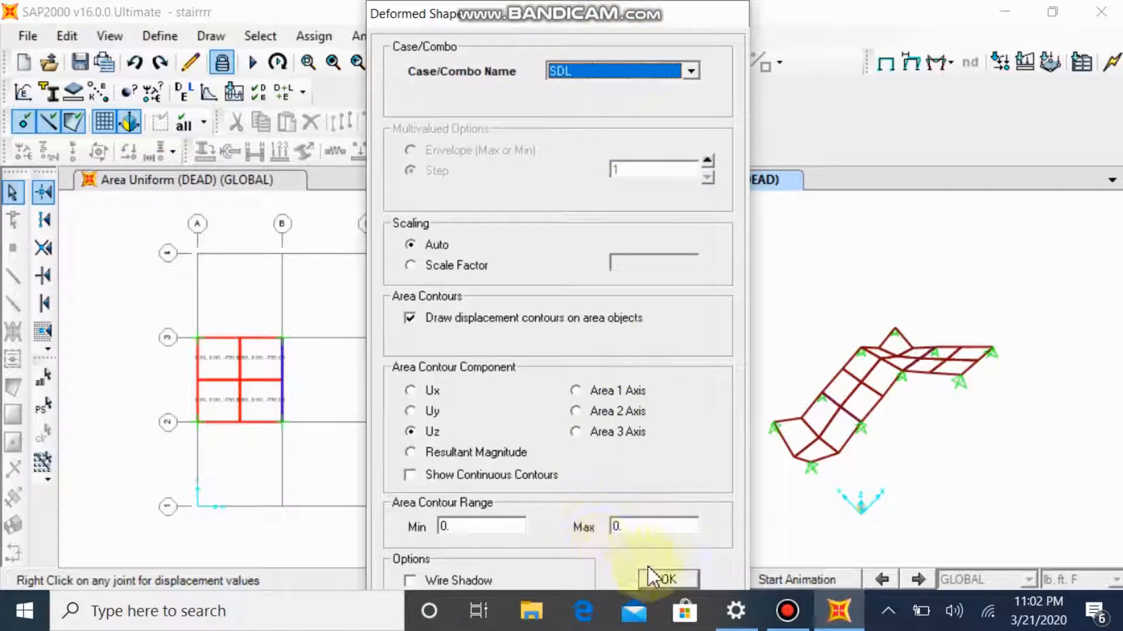
left_click(660, 578)
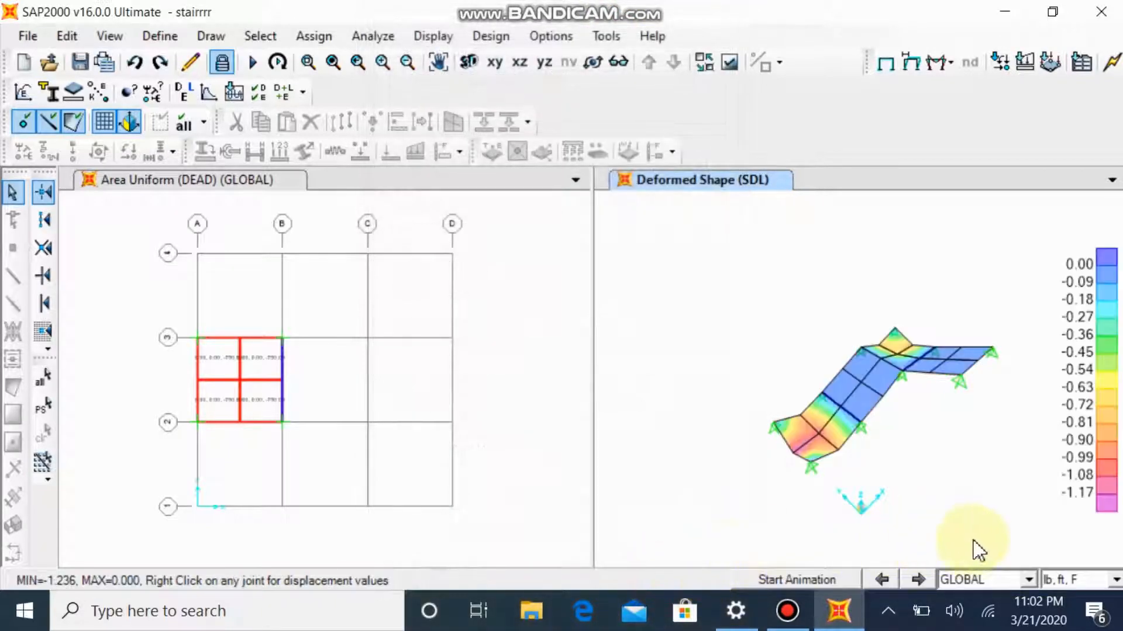
left_click(1072, 580)
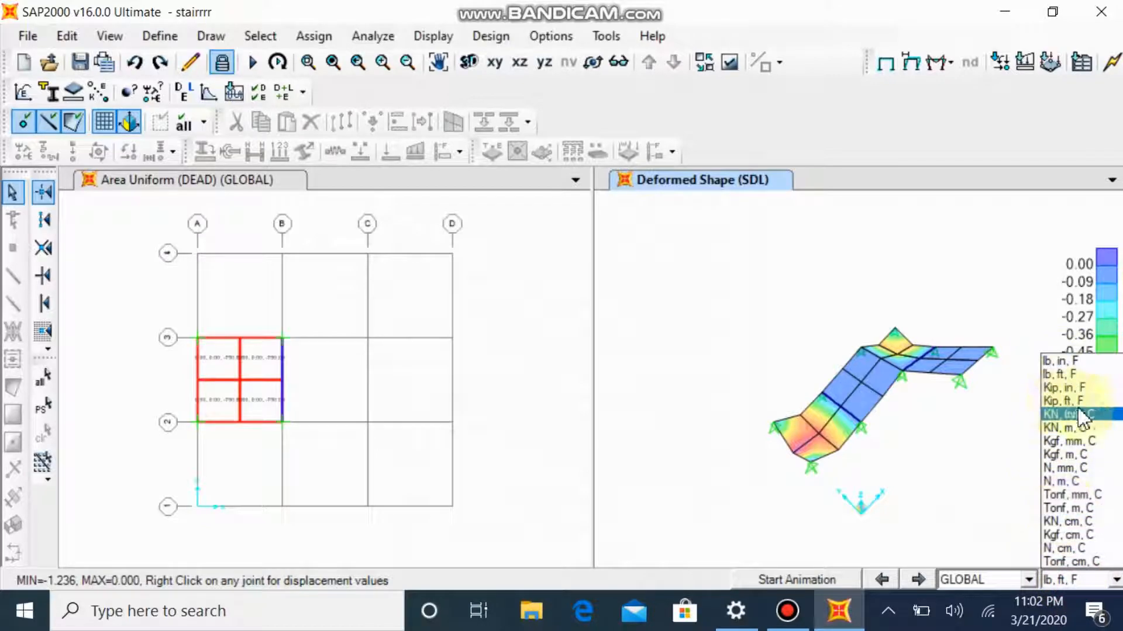
left_click(1079, 388)
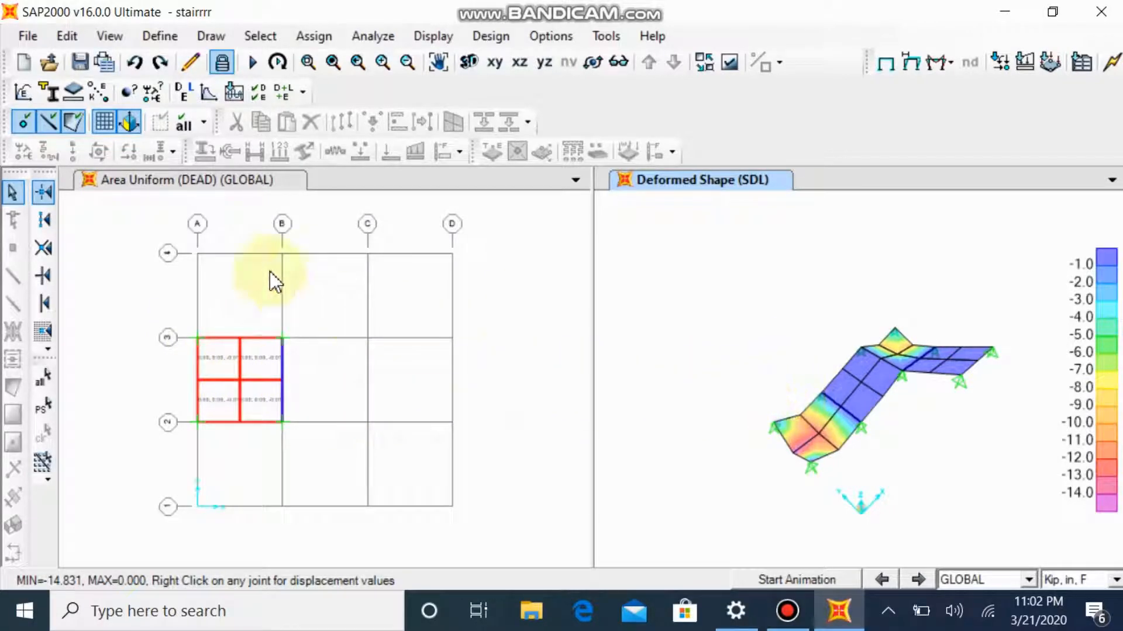
Step: Unlock the model and delete its analysis results
left_click(223, 62)
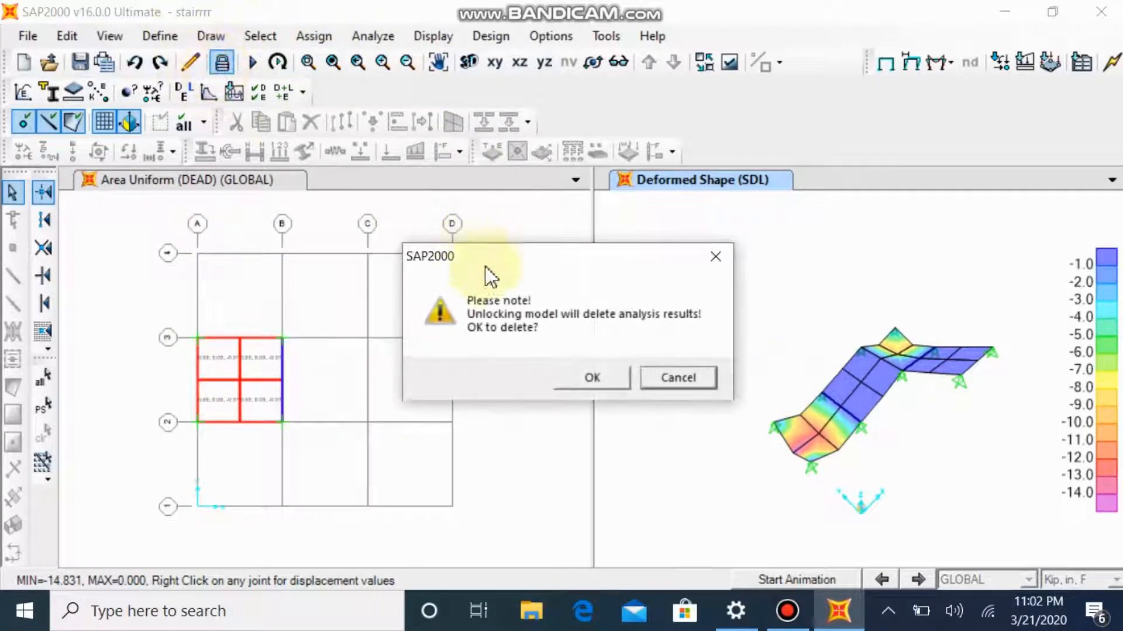
left_click(597, 377)
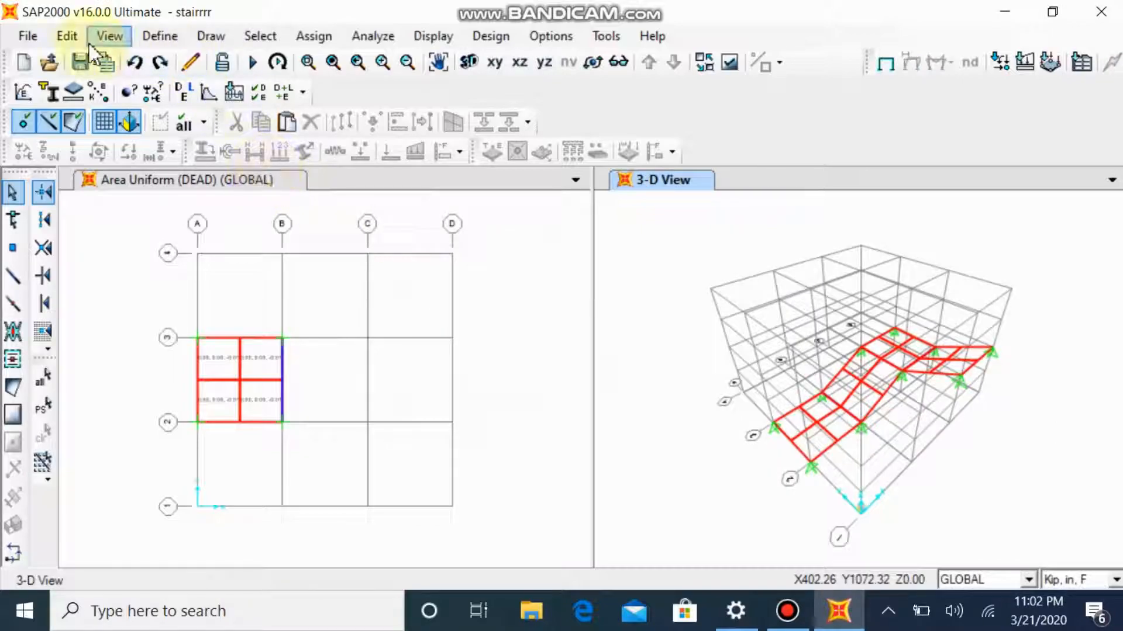
left_click(153, 37)
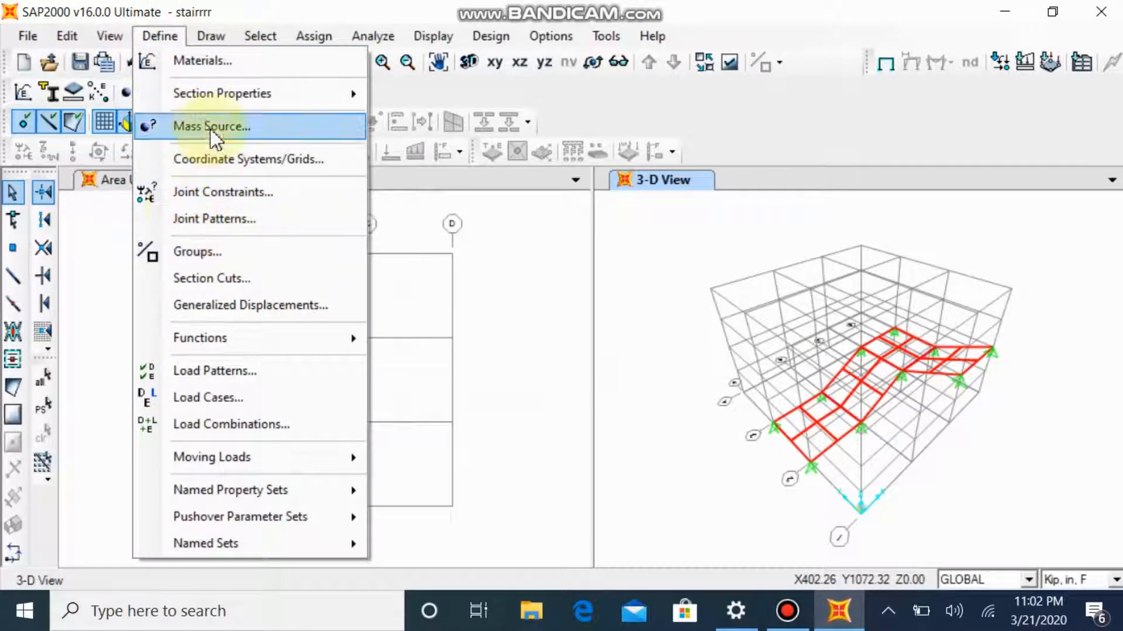
Step: Set both the membrane and bending thickness of the ASEC1 shell section to 12 in
mouse_move(246, 94)
left_click(510, 182)
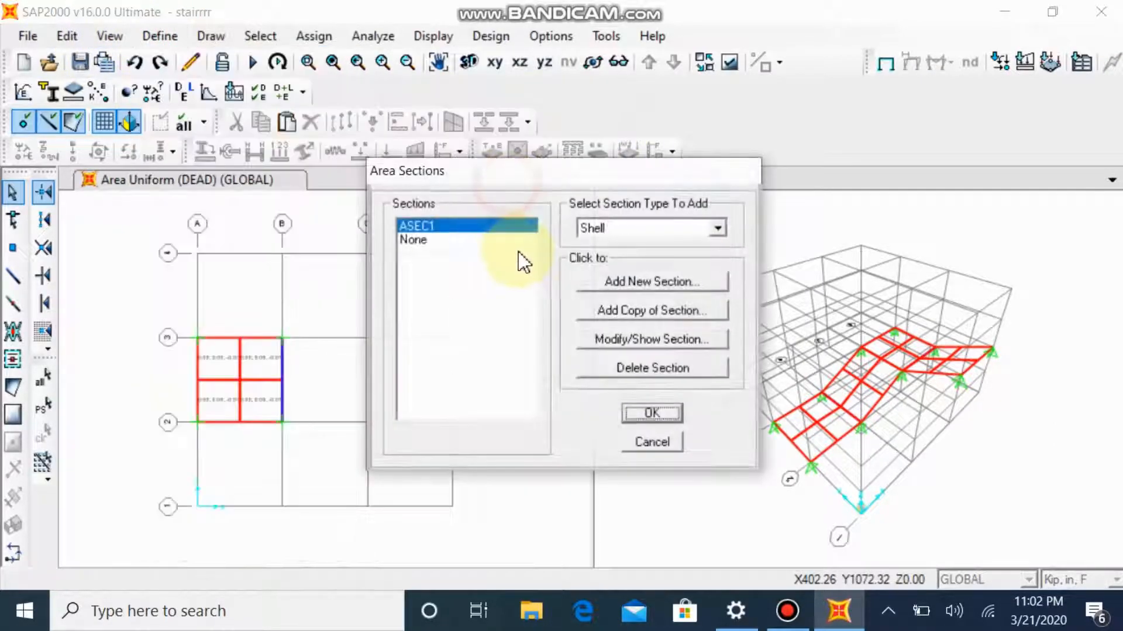
left_click(619, 341)
double_click(644, 421)
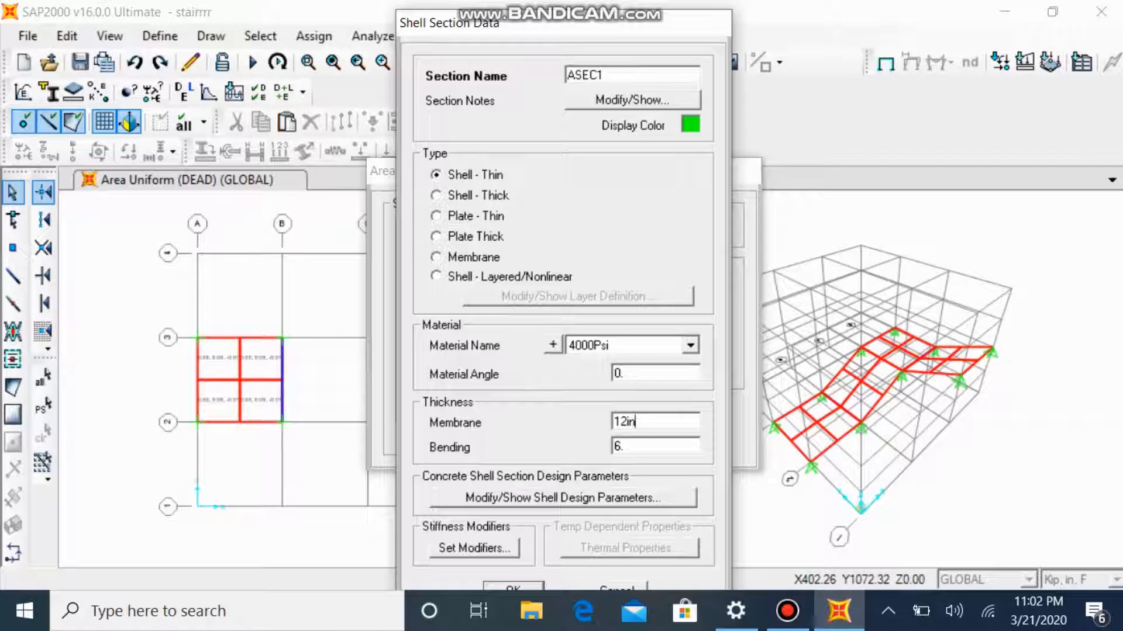
double_click(642, 447)
type("12in")
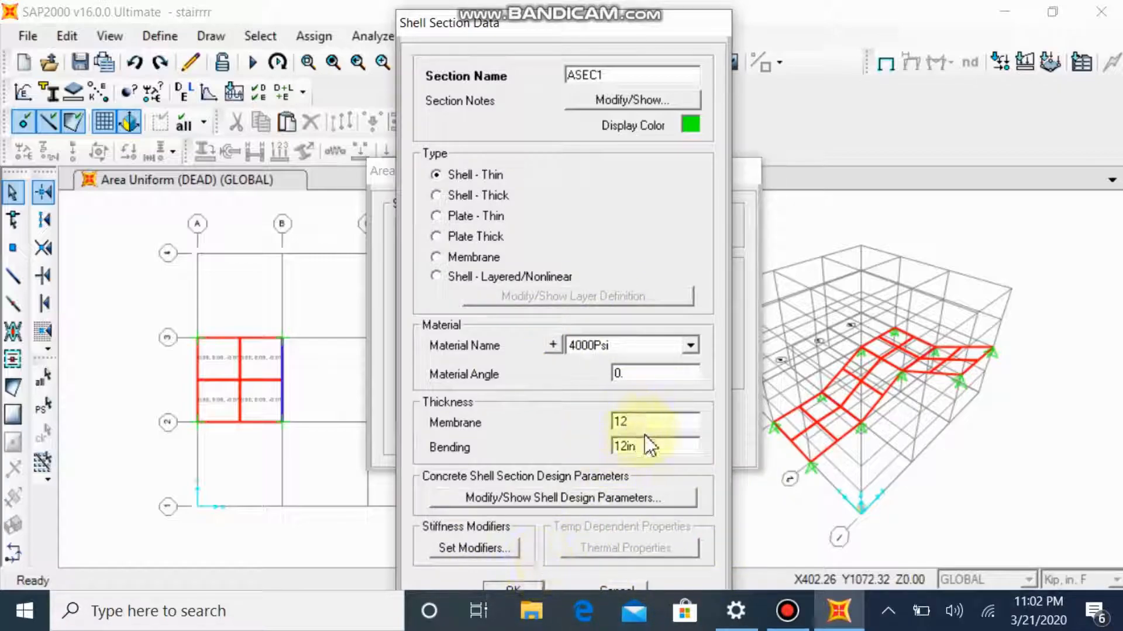
left_click(516, 591)
left_click(518, 585)
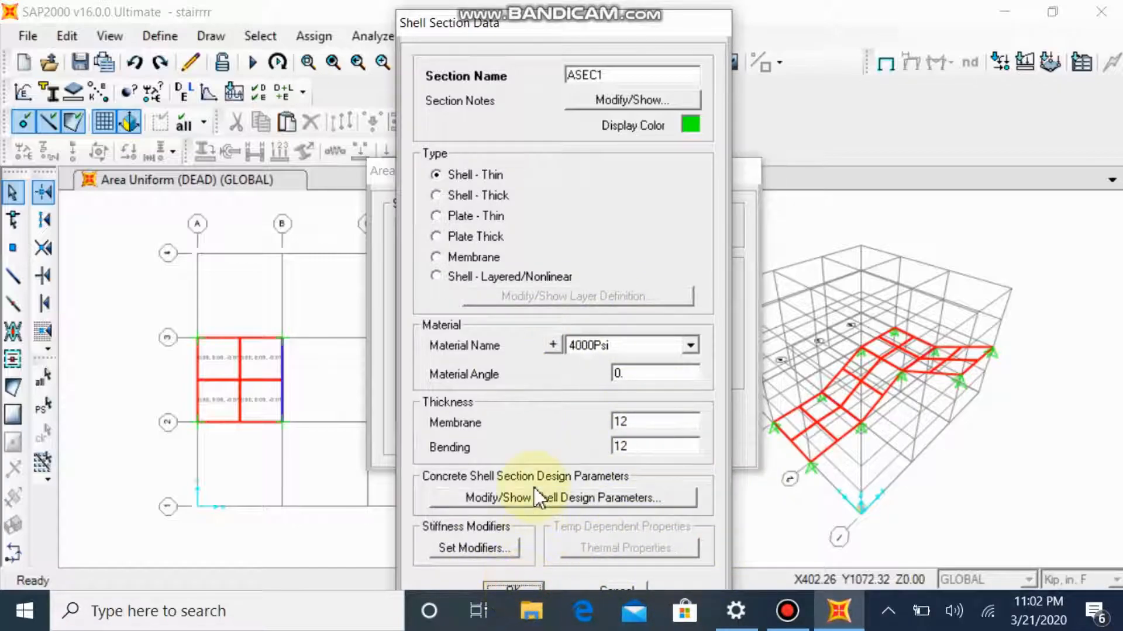
Step: Review the concrete shell design parameters of ASEC1 and accept the modified section definition
left_click(563, 497)
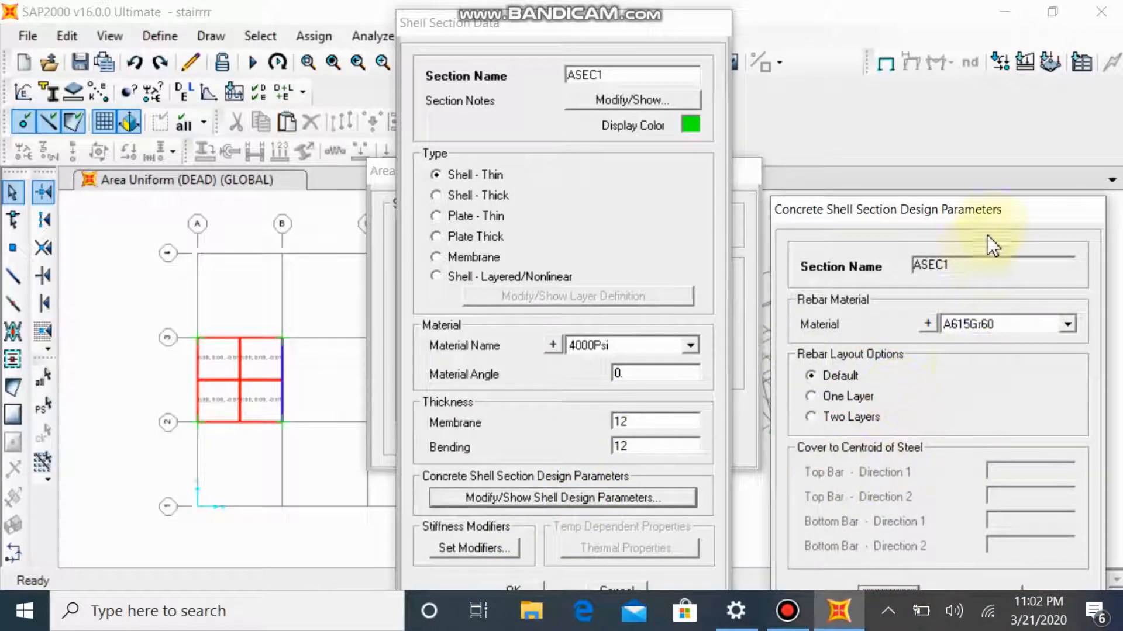
left_click(861, 480)
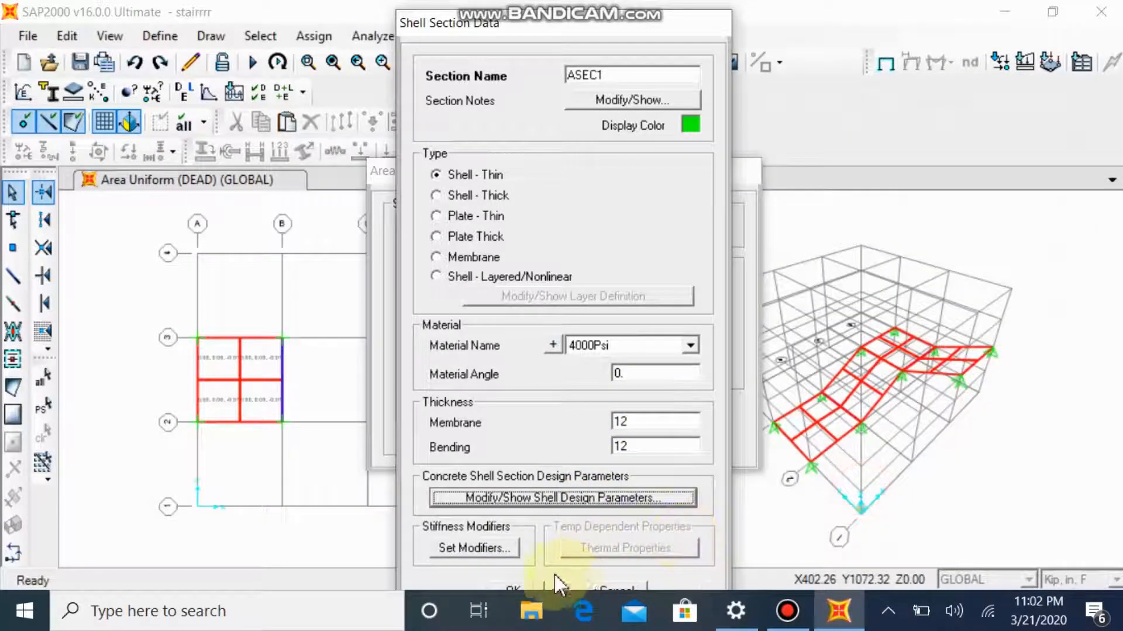
left_click(514, 586)
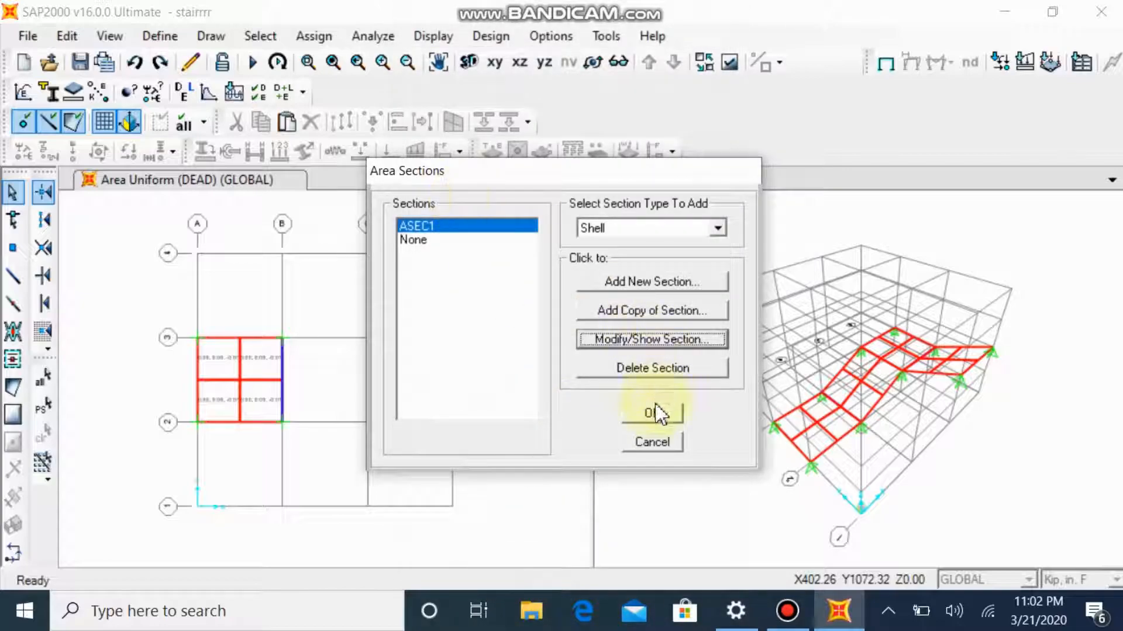
left_click(655, 413)
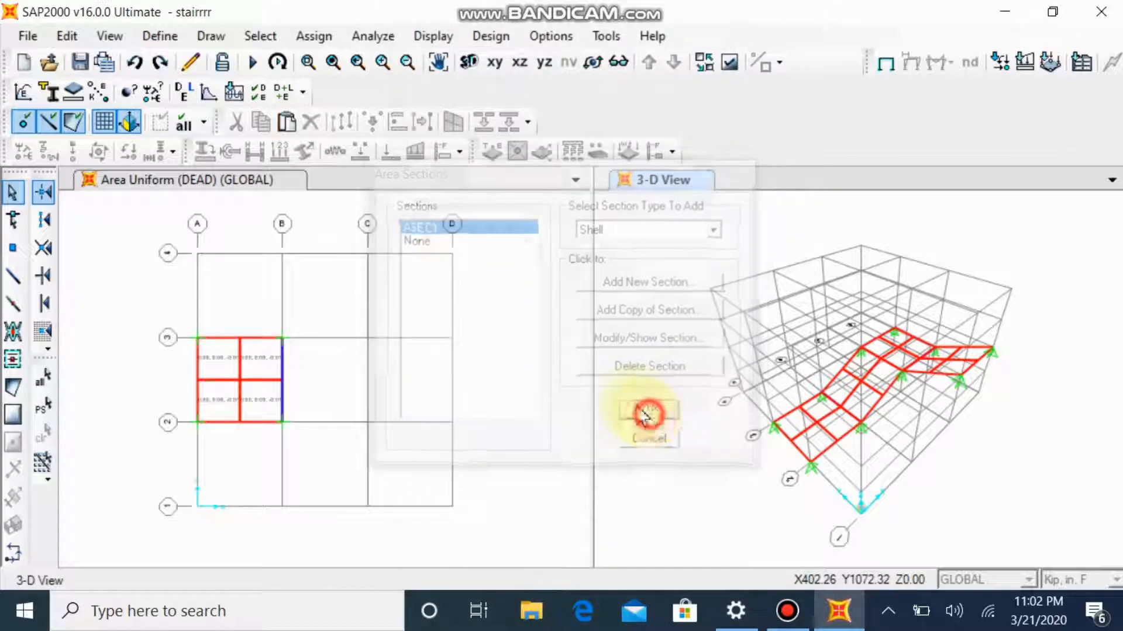
Step: Examine the loads, assignments and location data of a lower landing area element in the plan view
left_click(261, 410)
right_click(261, 401)
left_click(526, 89)
left_click(439, 88)
left_click(354, 87)
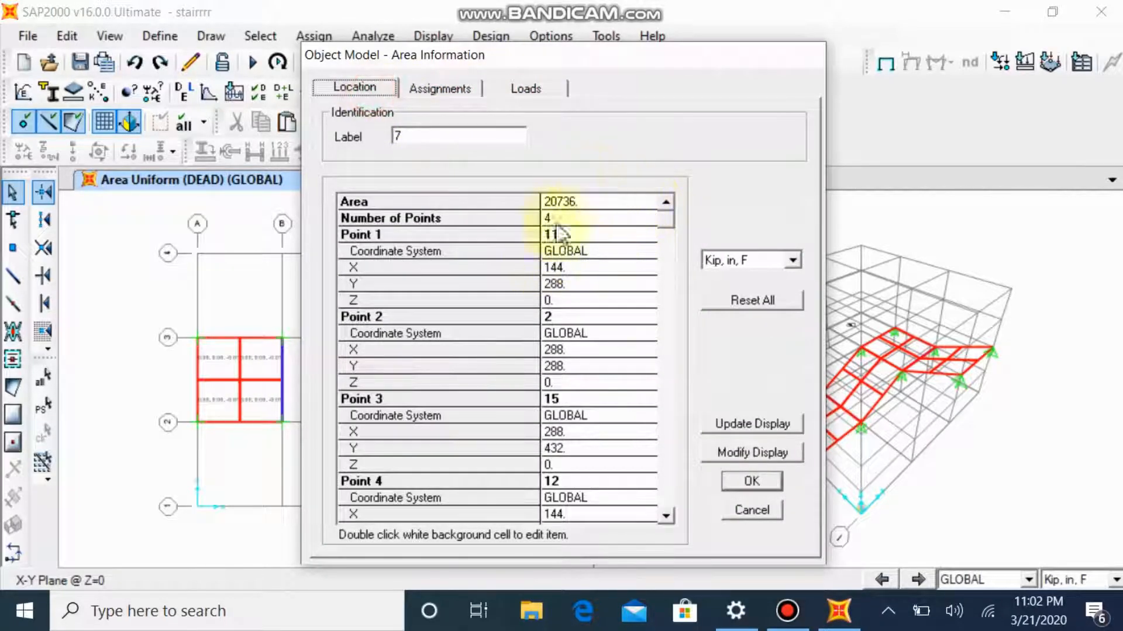
left_click(752, 480)
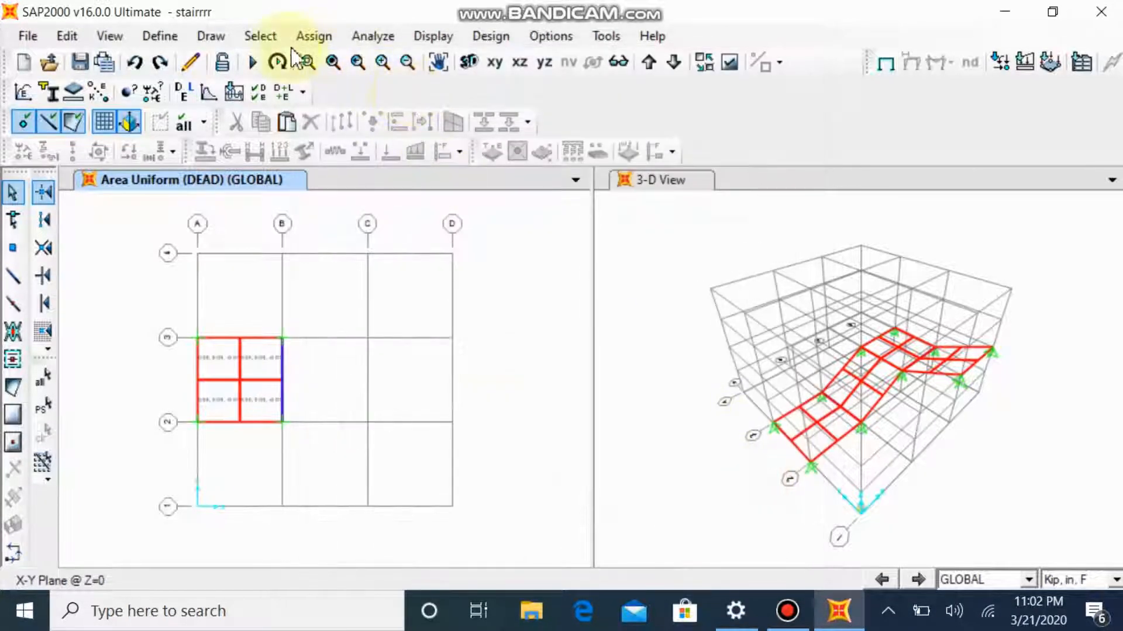
Step: Run the analysis for the DEAD, live and SDL load cases and make the SDL deformed shape the active view
left_click(252, 62)
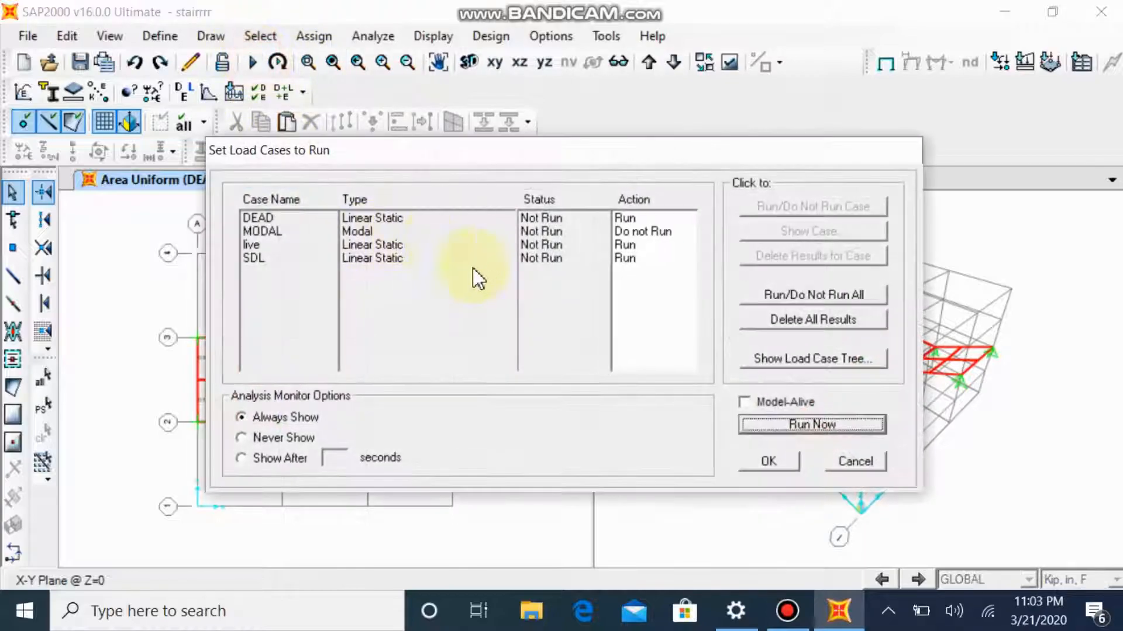
left_click(810, 426)
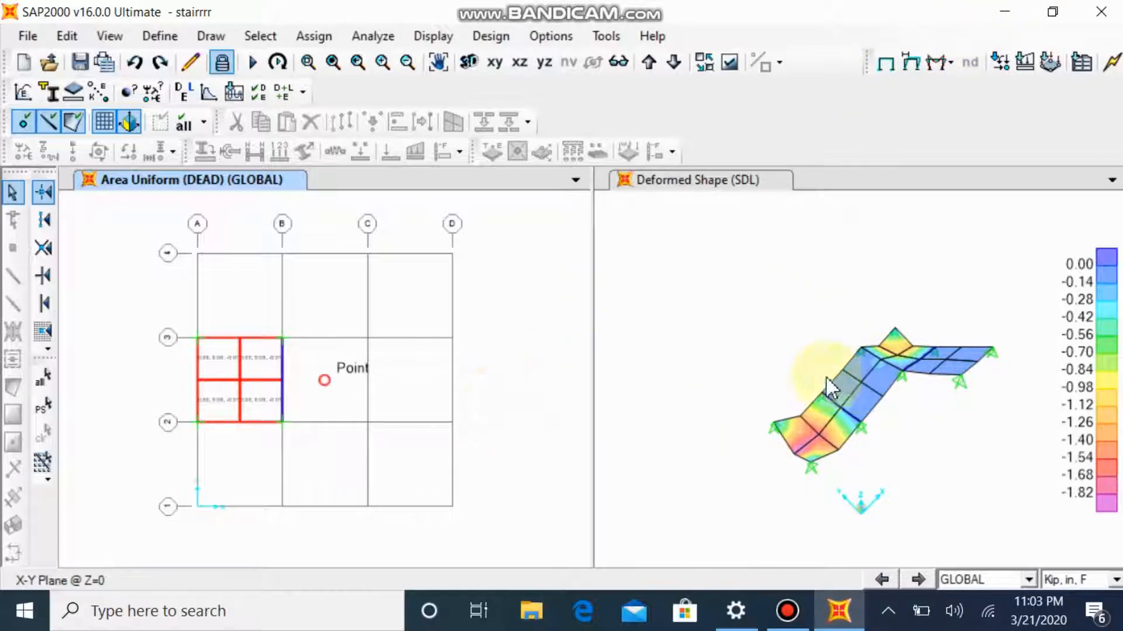
left_click(791, 375)
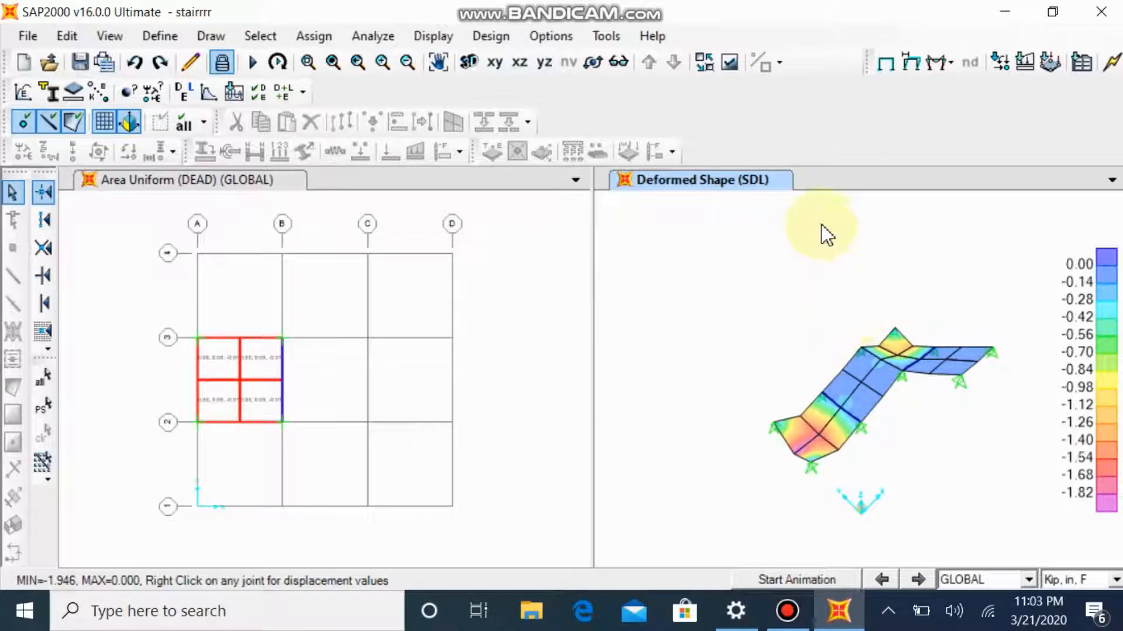
Step: Display the concrete design ASt1 reinforcement contours on the shells' bottom face for the UDCON2 combination
left_click(949, 64)
left_click(980, 134)
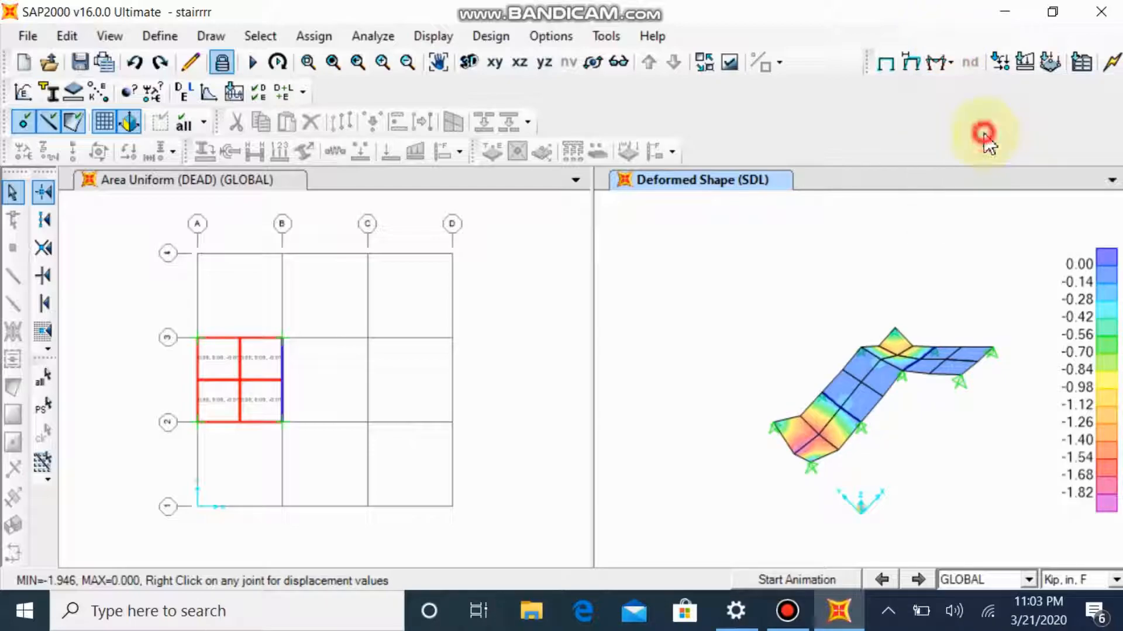
left_click_drag(771, 58, 918, 279)
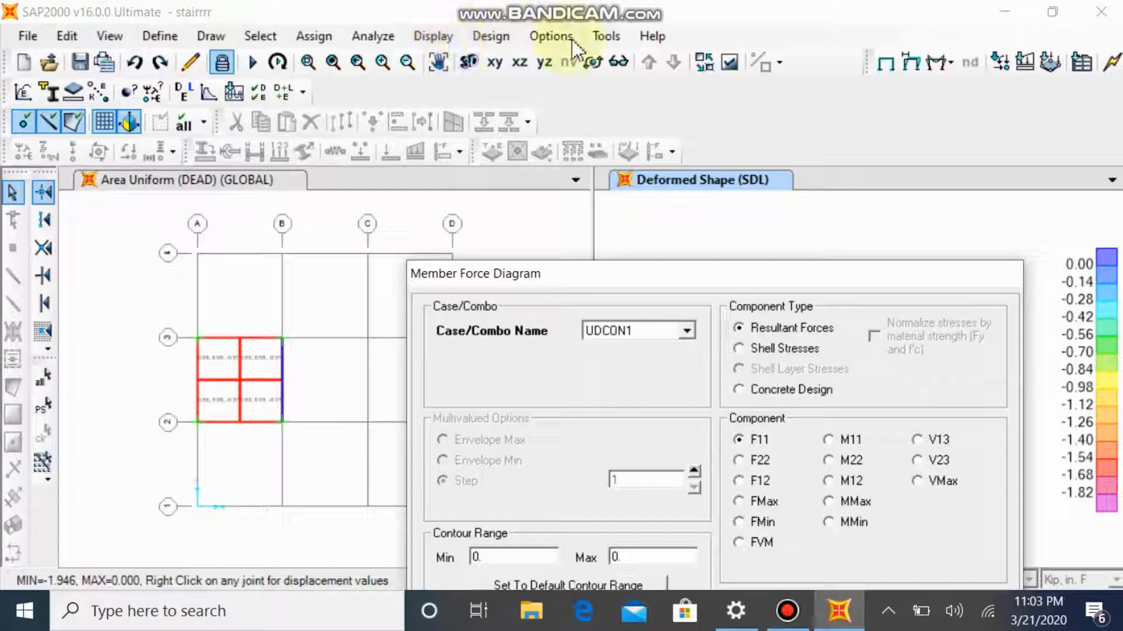
left_click_drag(806, 279, 699, 9)
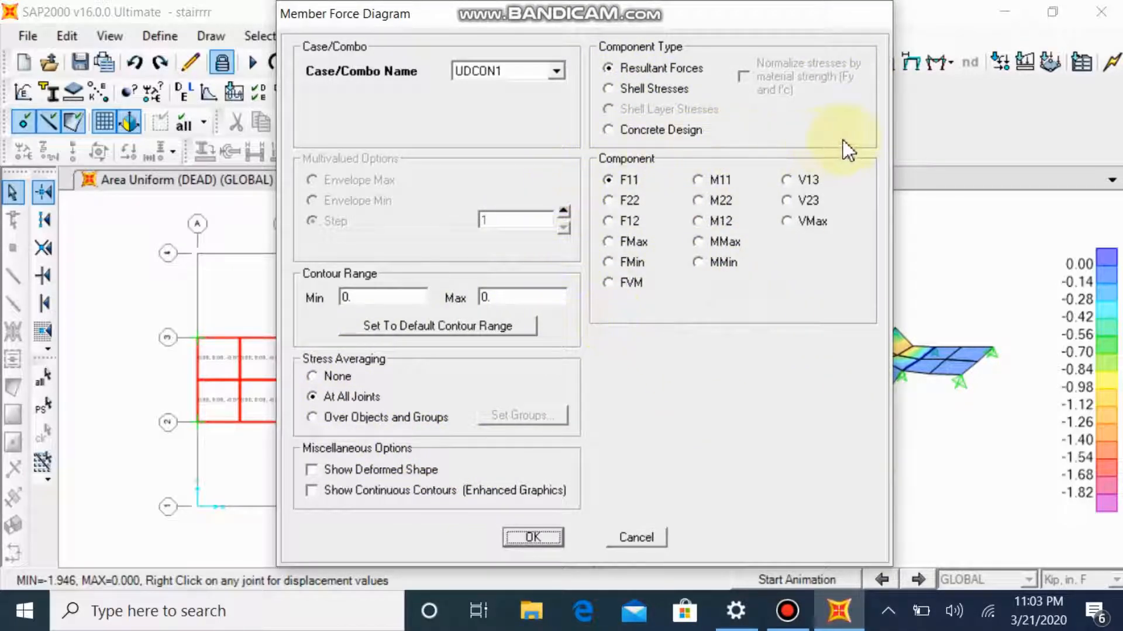
left_click(608, 88)
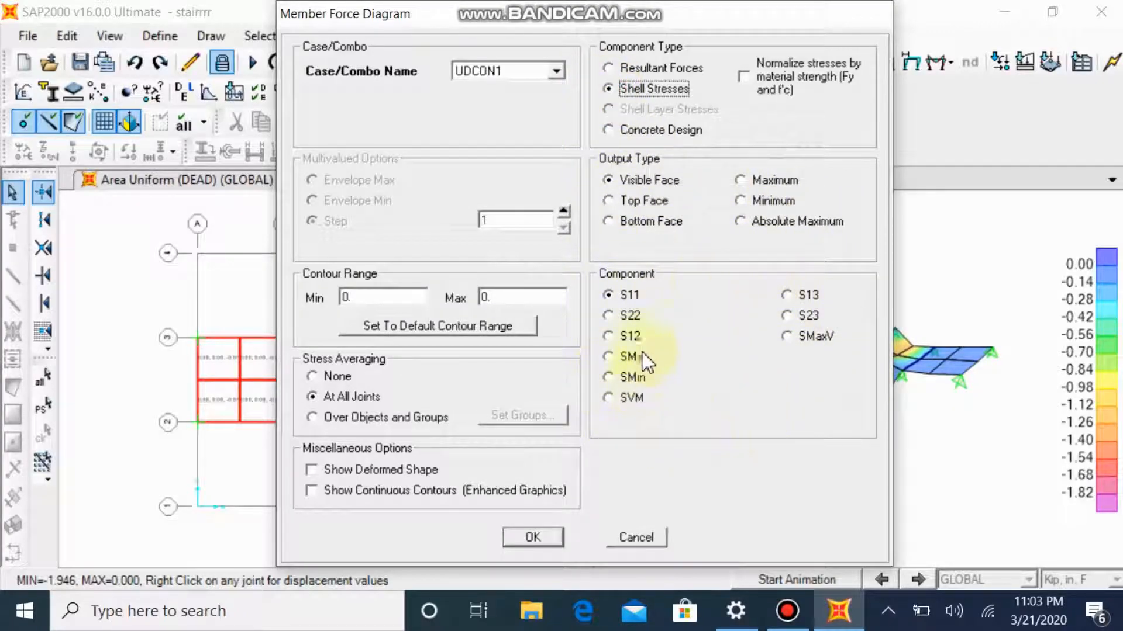
left_click(608, 130)
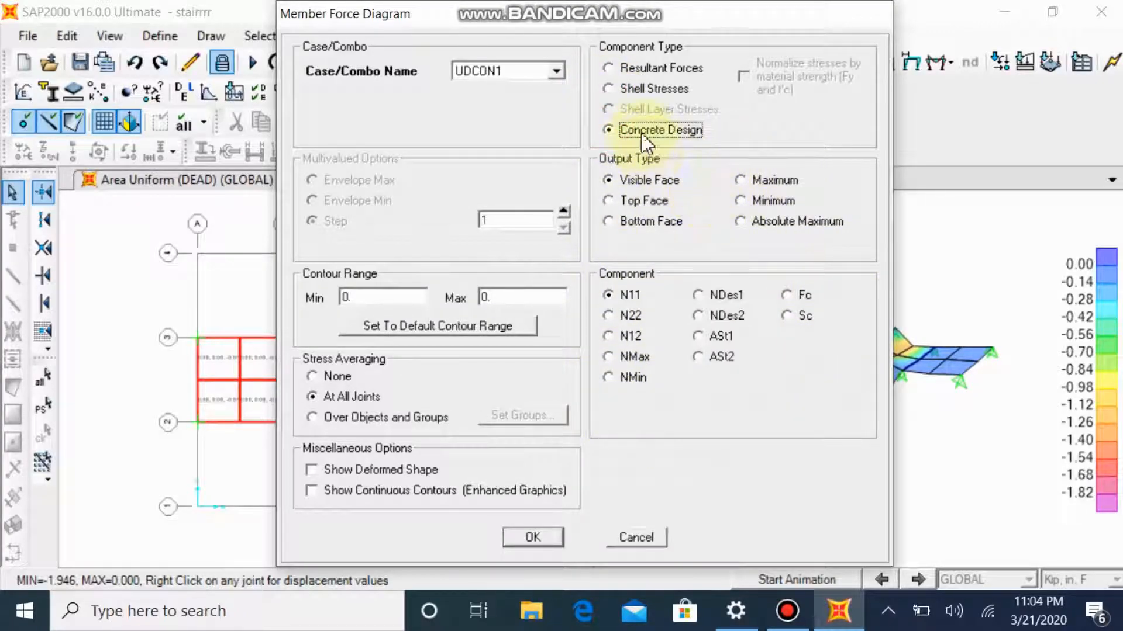
left_click(517, 72)
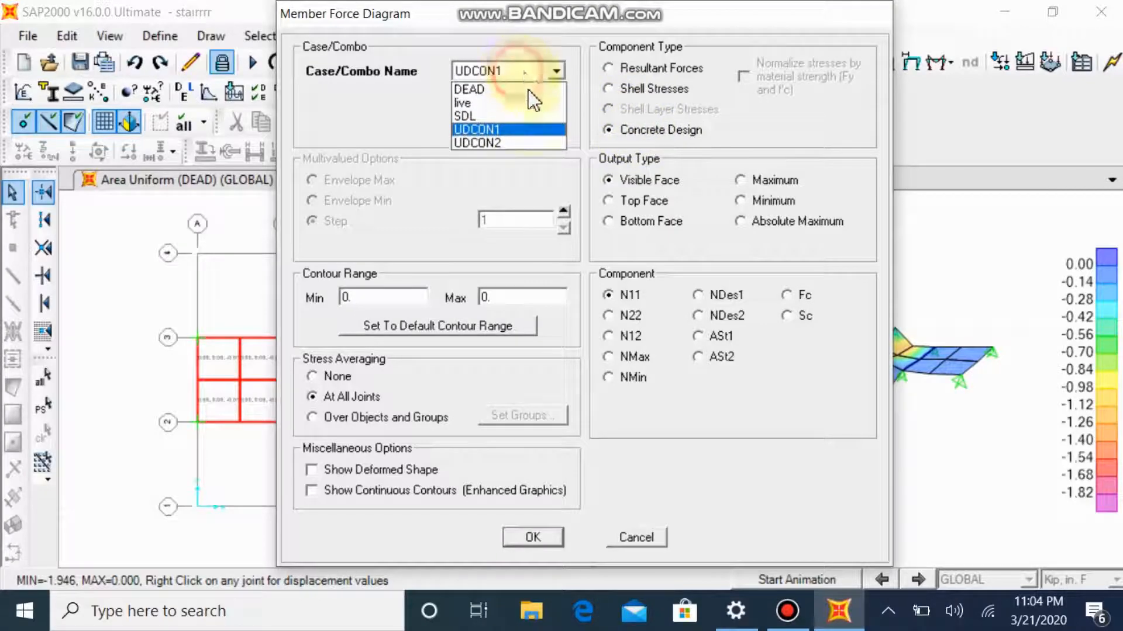
left_click(515, 144)
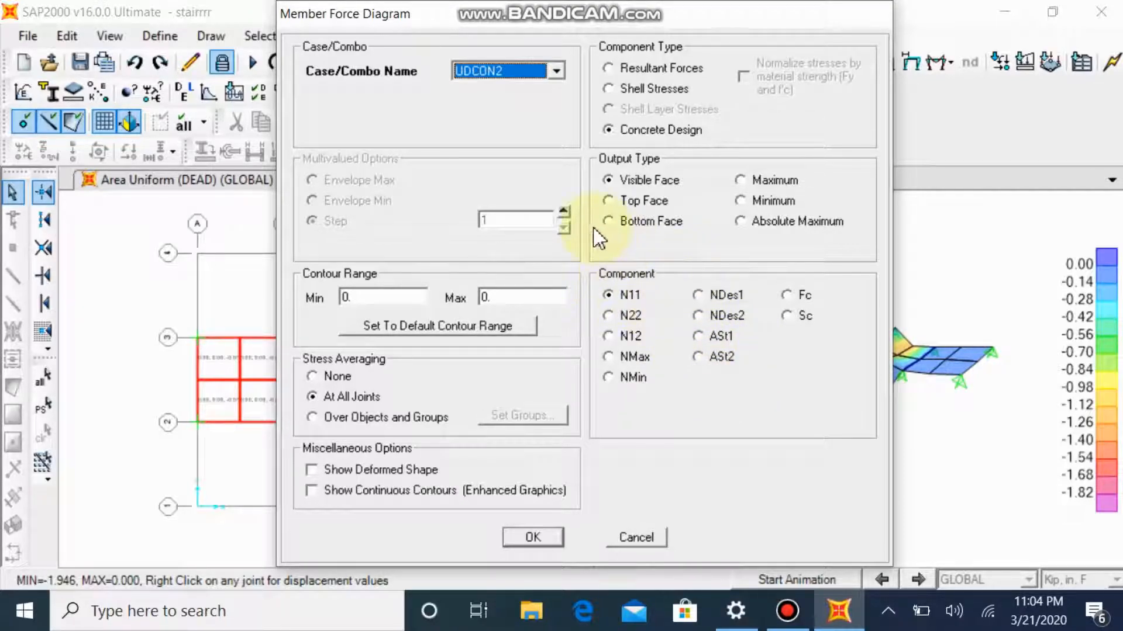
left_click(614, 204)
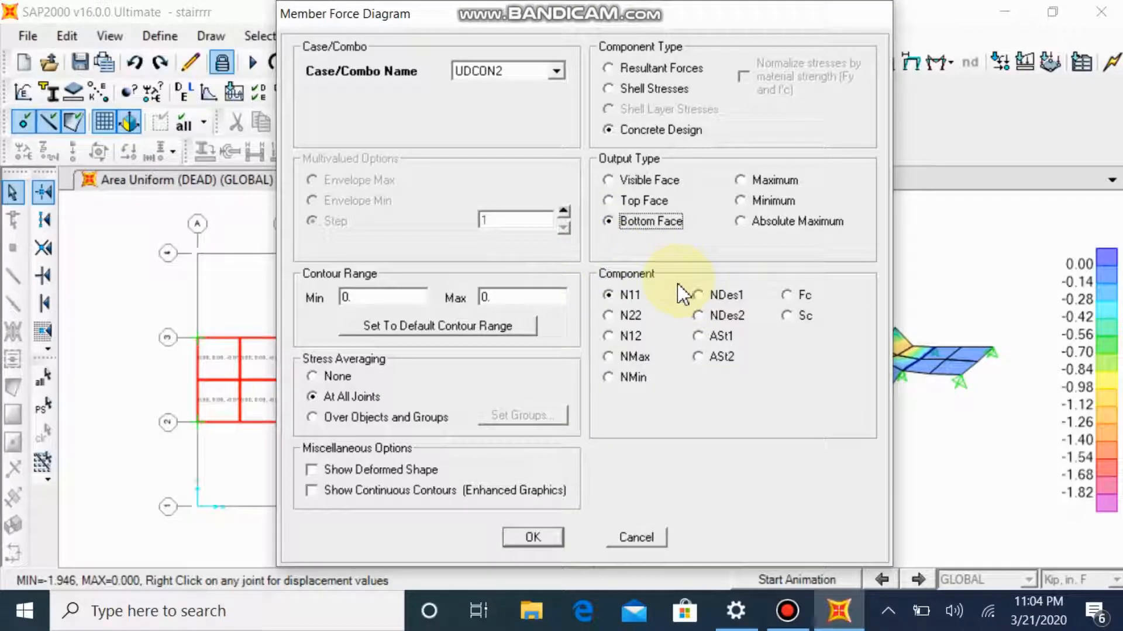
left_click(706, 337)
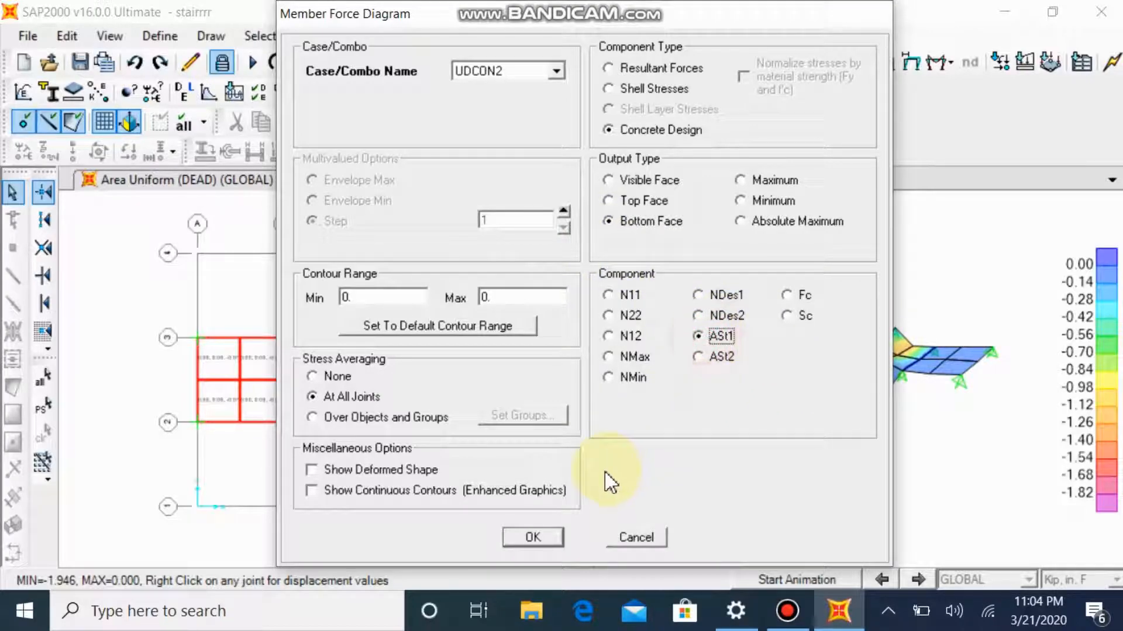
left_click(533, 537)
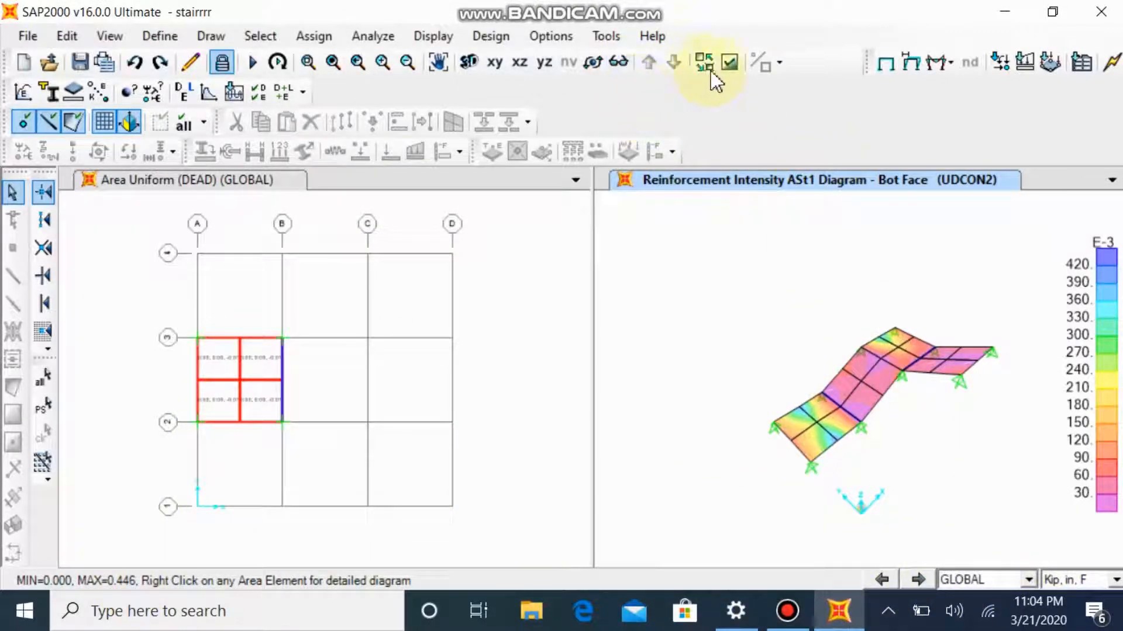
Step: Switch the bottom-face reinforcement contours for UDCON2 to the ASt2 component
left_click(937, 66)
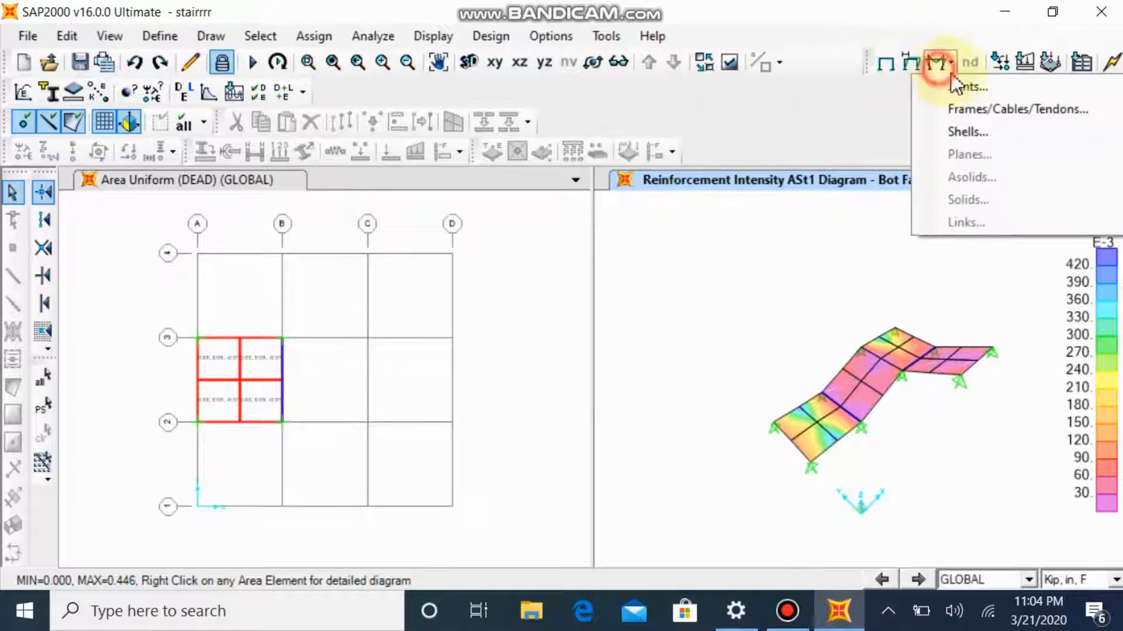
left_click(972, 136)
left_click(678, 389)
left_click(512, 569)
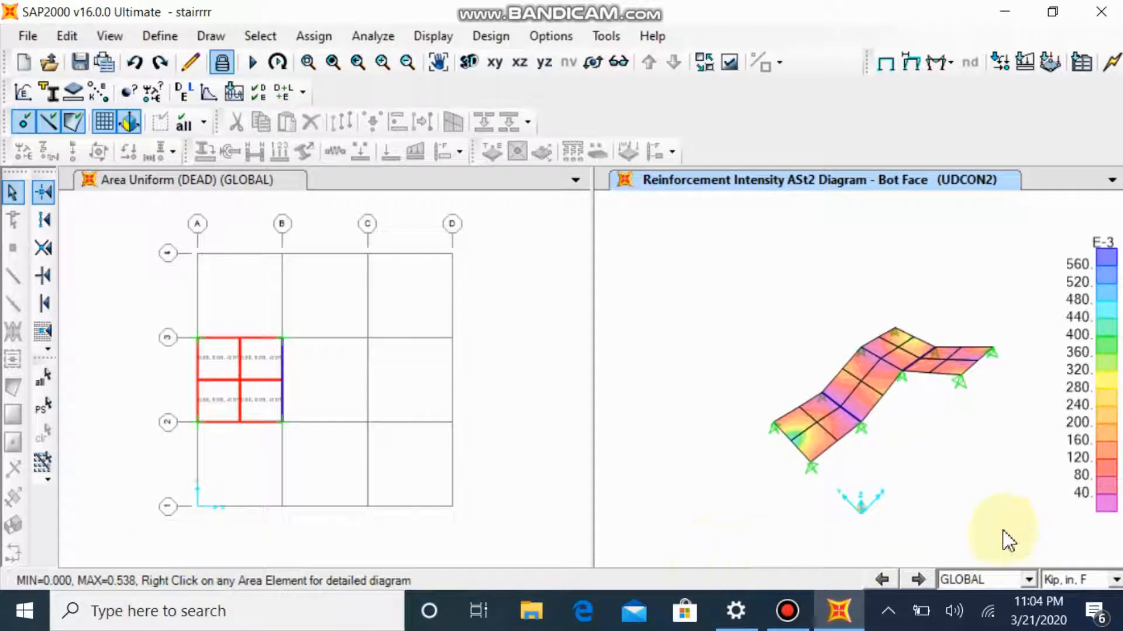
left_click(940, 61)
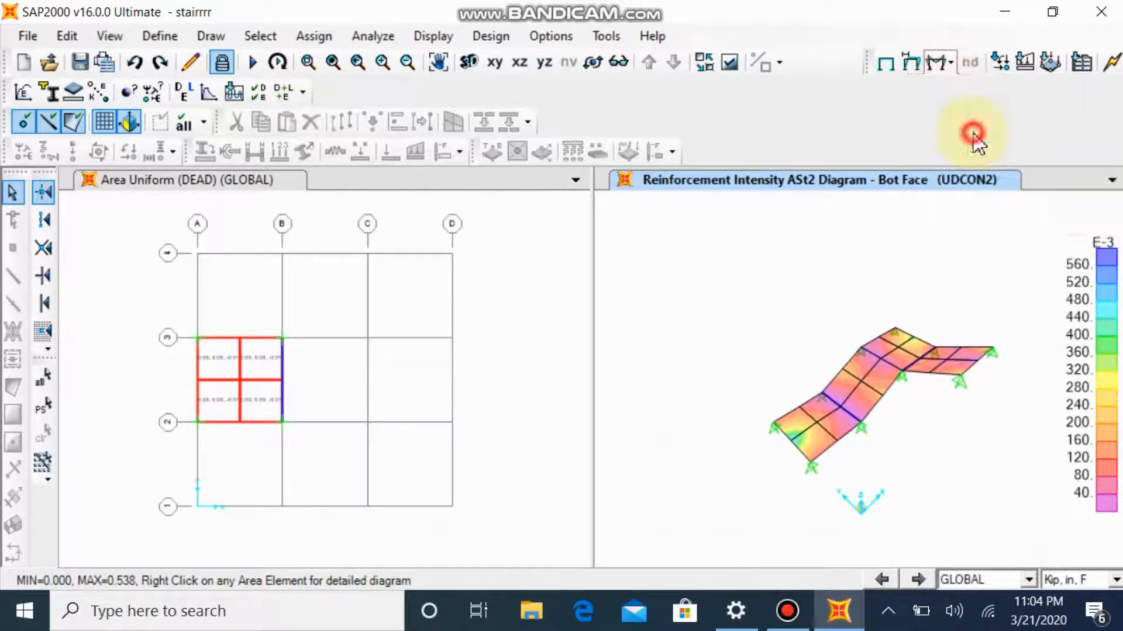
left_click(967, 131)
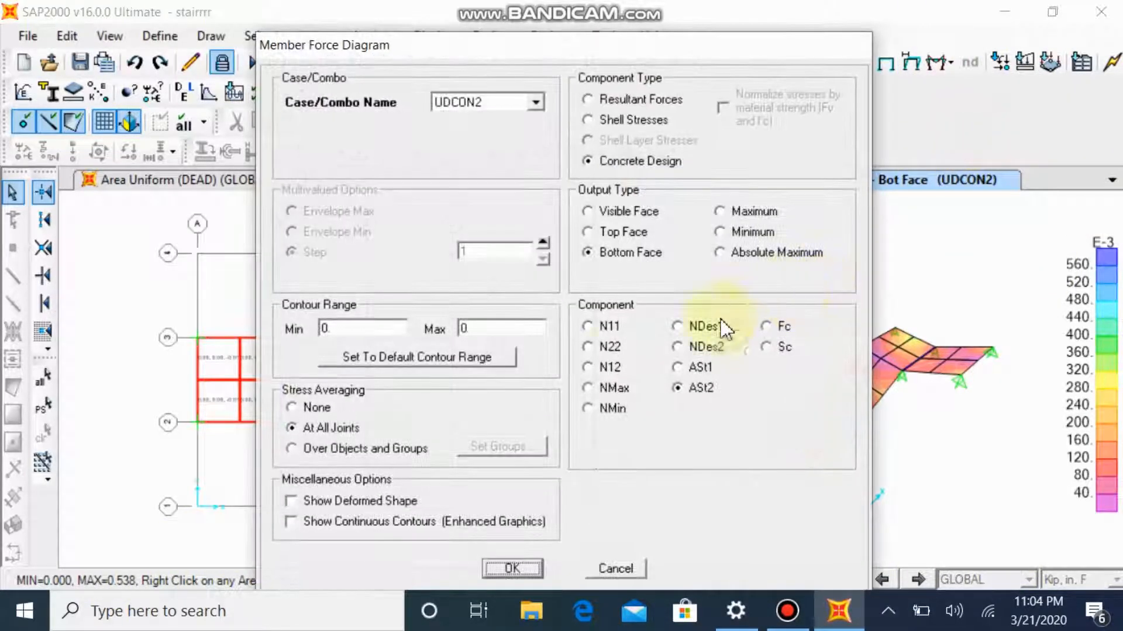
left_click(512, 569)
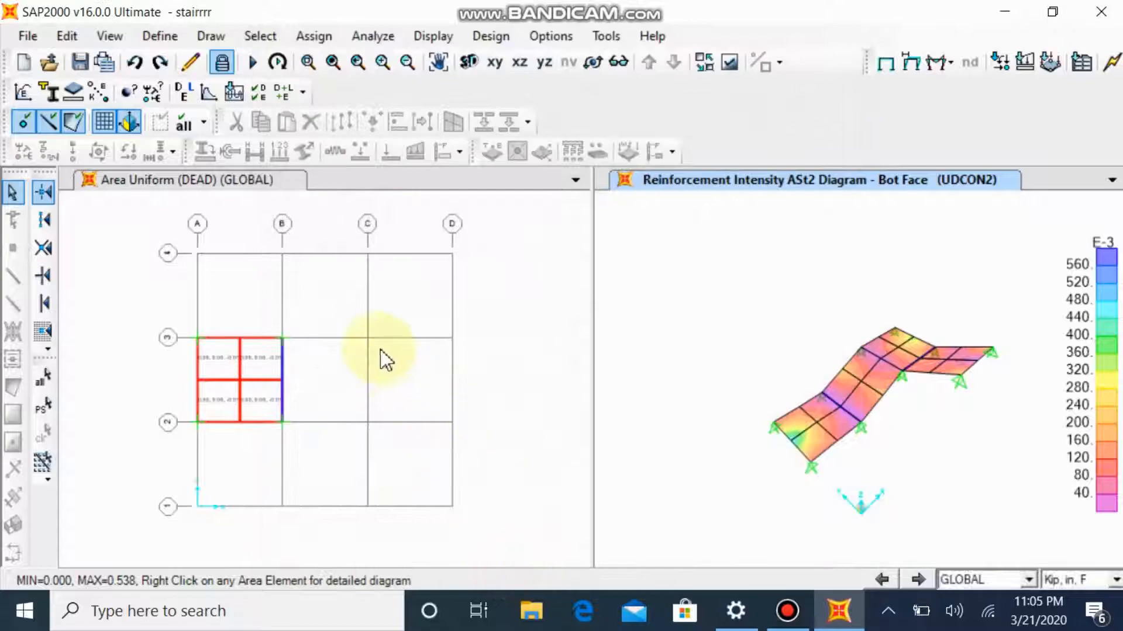
Step: Start a new model from the Staircases template
left_click(27, 37)
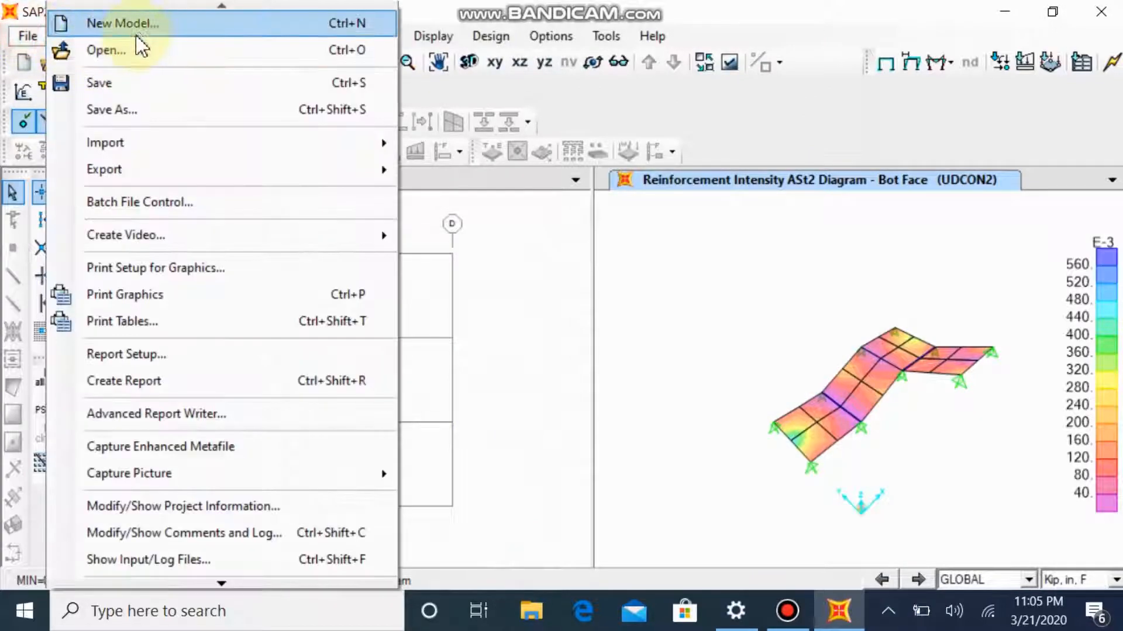
left_click(136, 29)
left_click(565, 386)
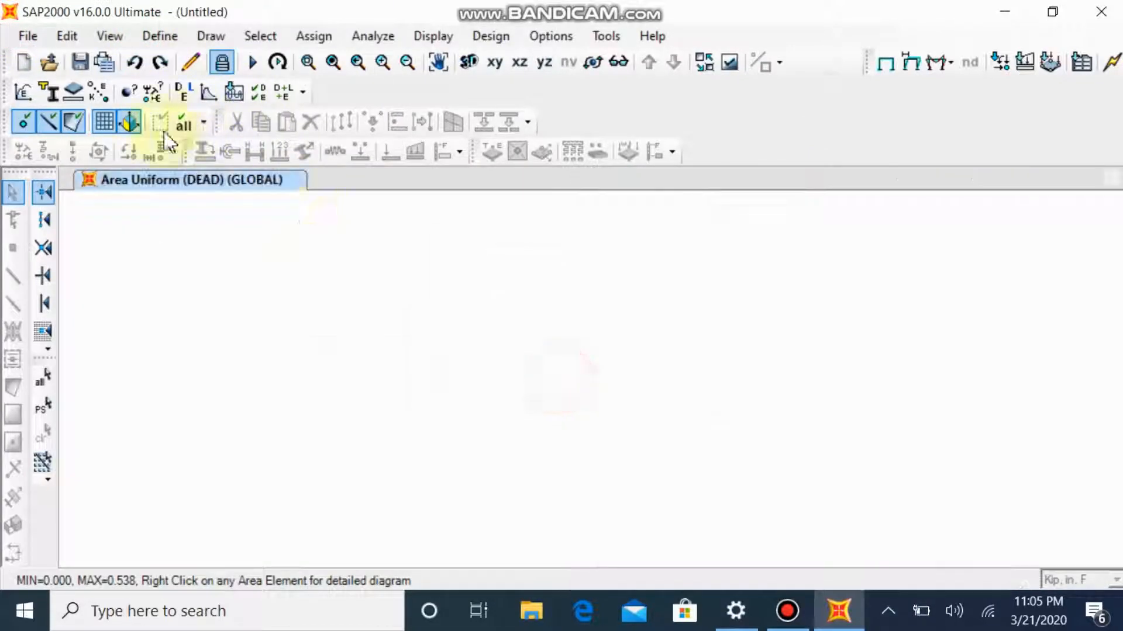
left_click(701, 374)
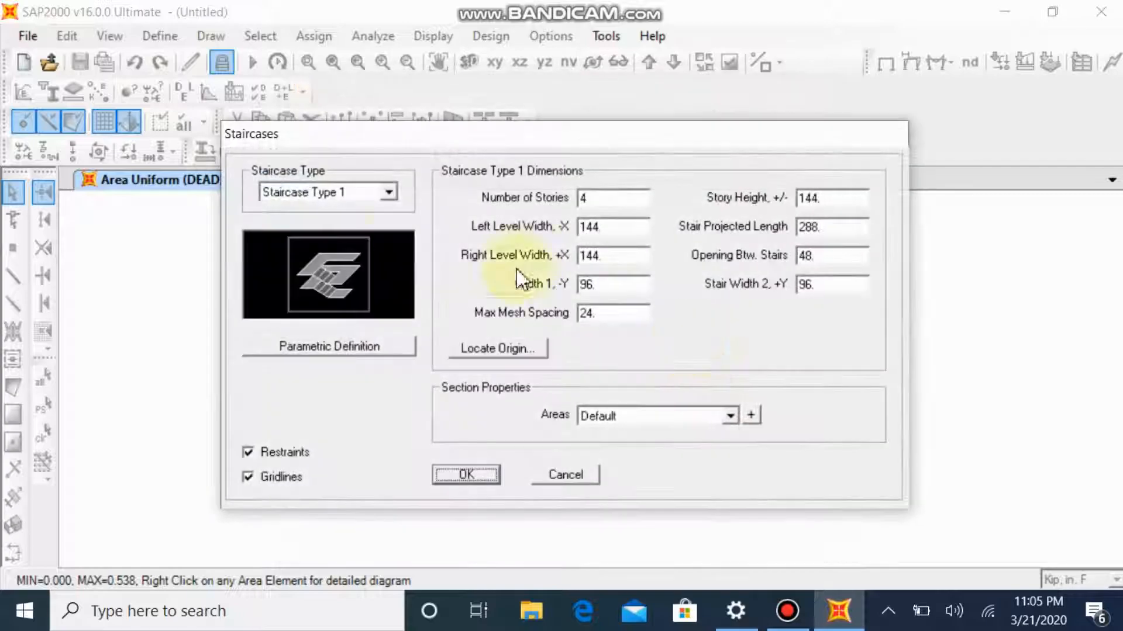
Step: Look through the available staircase types and choose Spiral Staircase for the new model
left_click(372, 196)
left_click(350, 208)
left_click(352, 196)
left_click(350, 214)
left_click(346, 193)
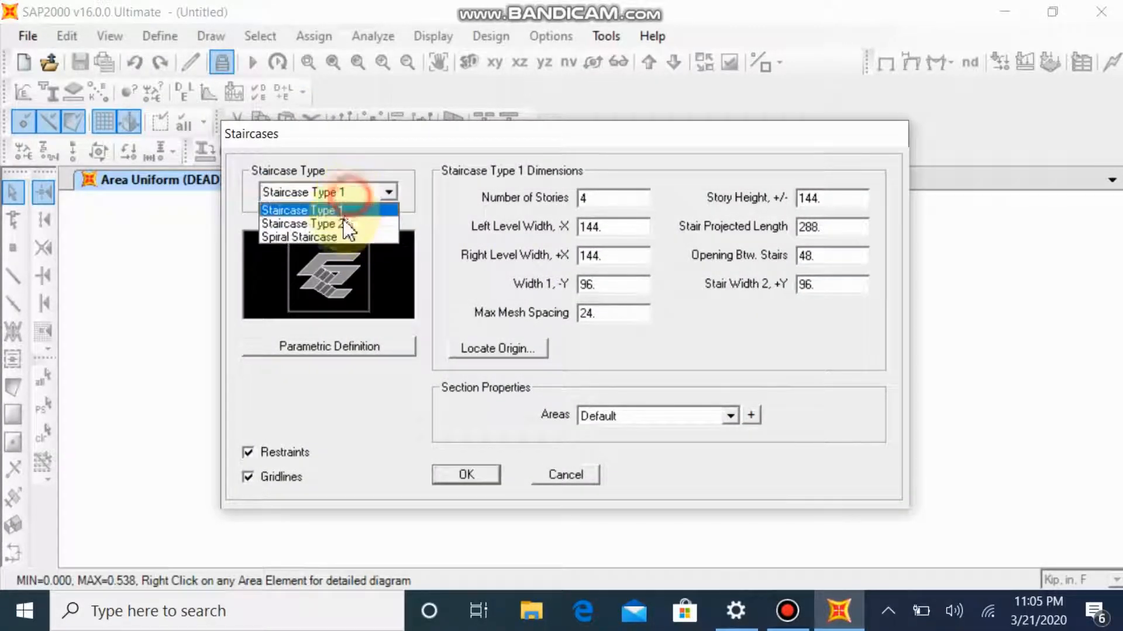
left_click(343, 223)
left_click(362, 189)
left_click(349, 235)
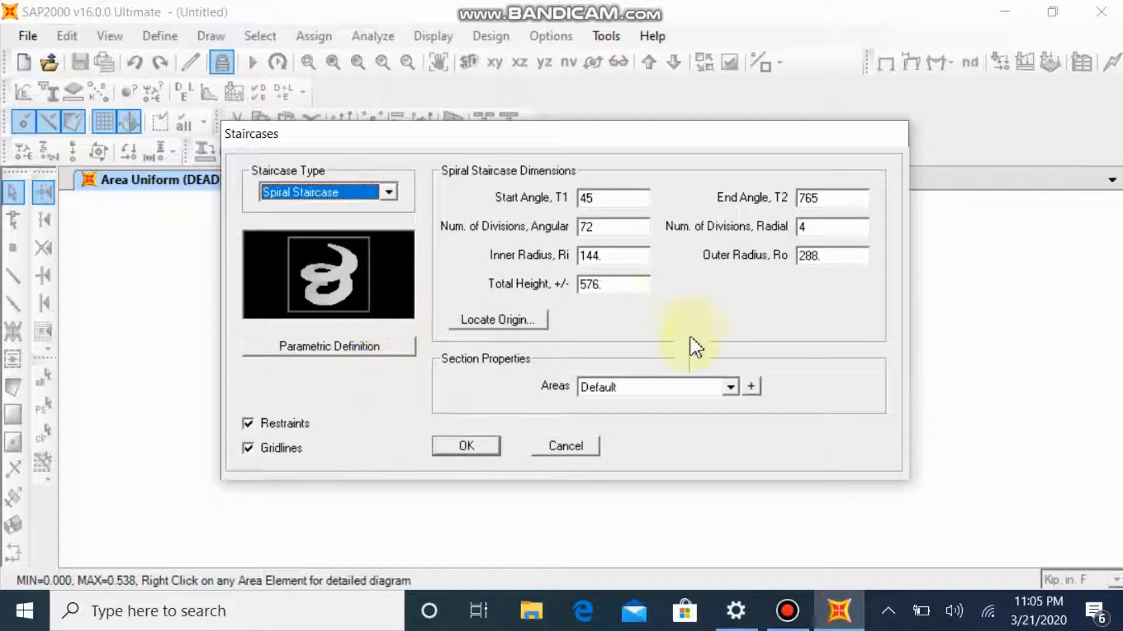
Step: Review the parametric definition of the spiral staircase and create it with the default dimensions, restraints and gridlines
left_click(370, 345)
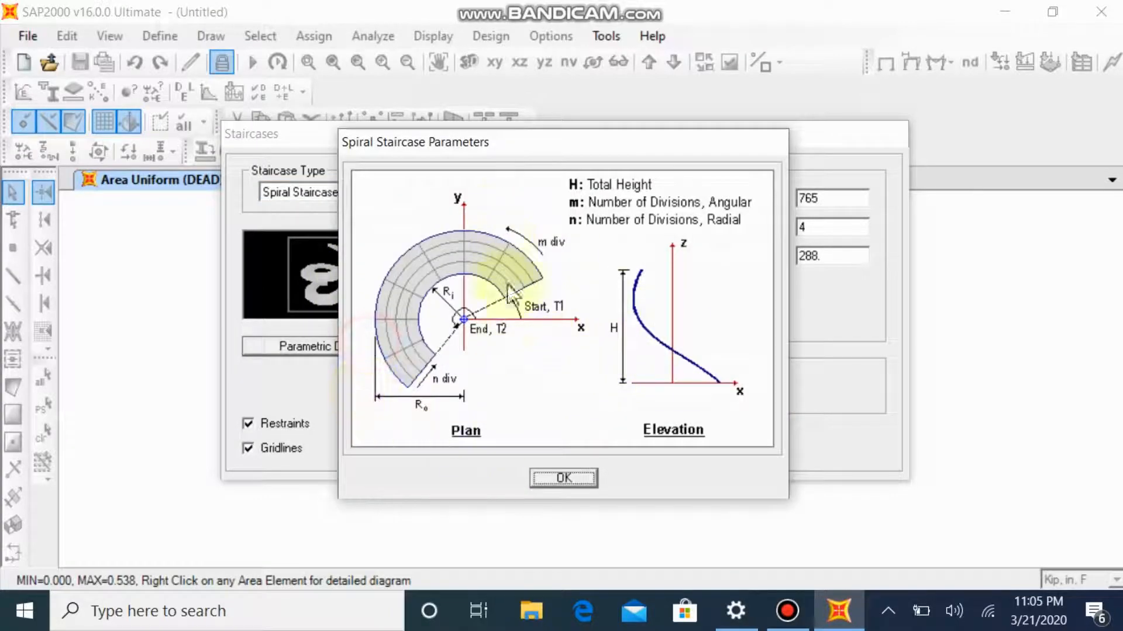
left_click(558, 479)
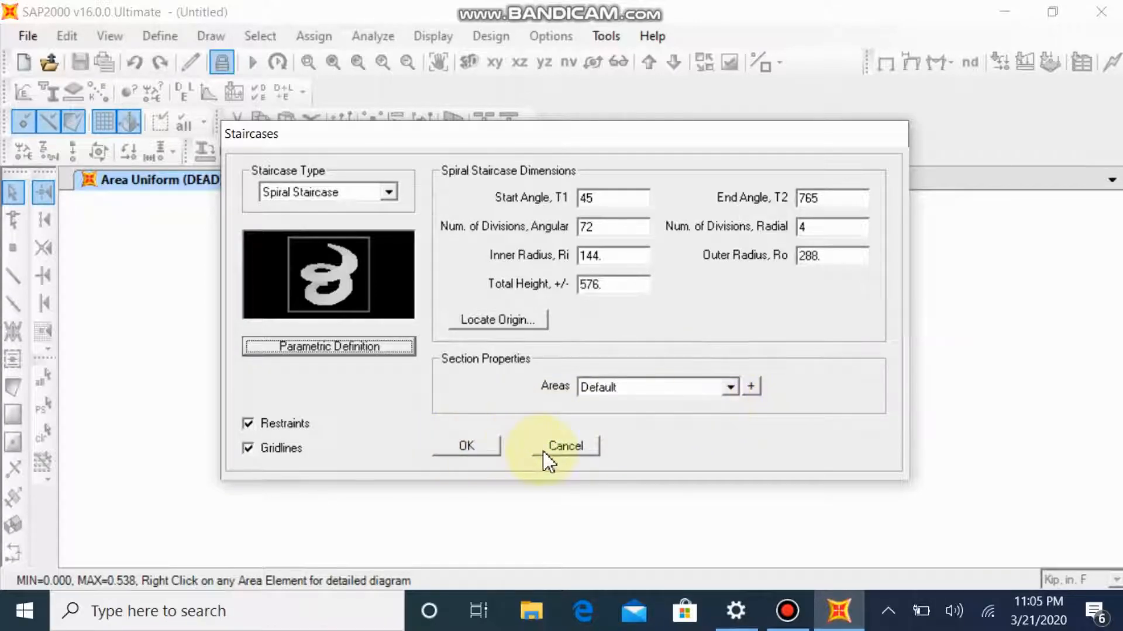
left_click(473, 448)
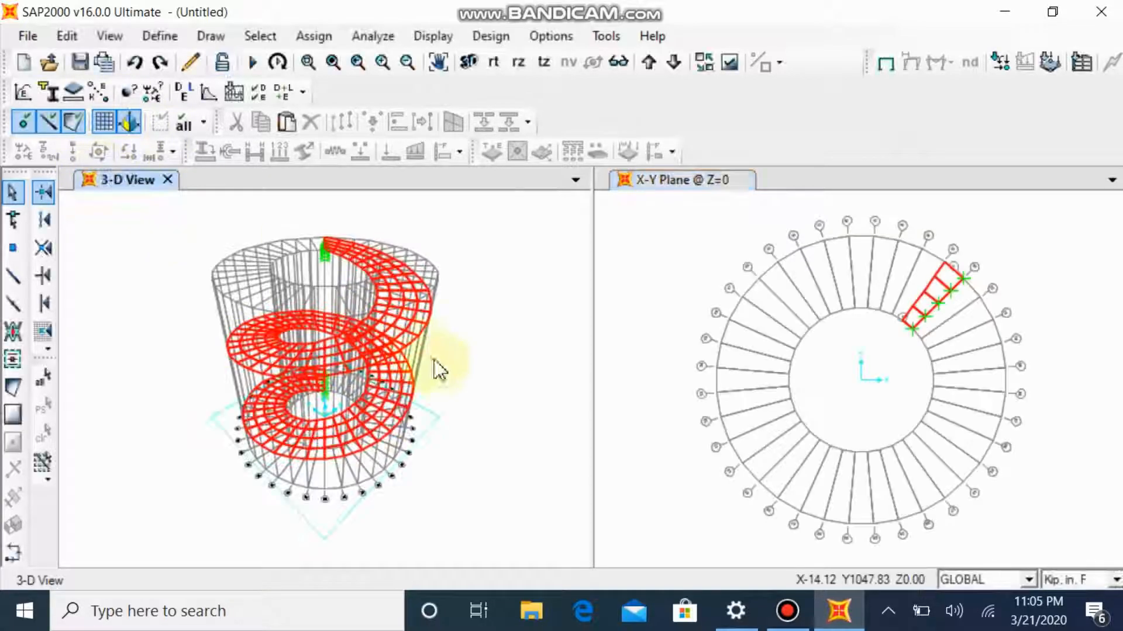